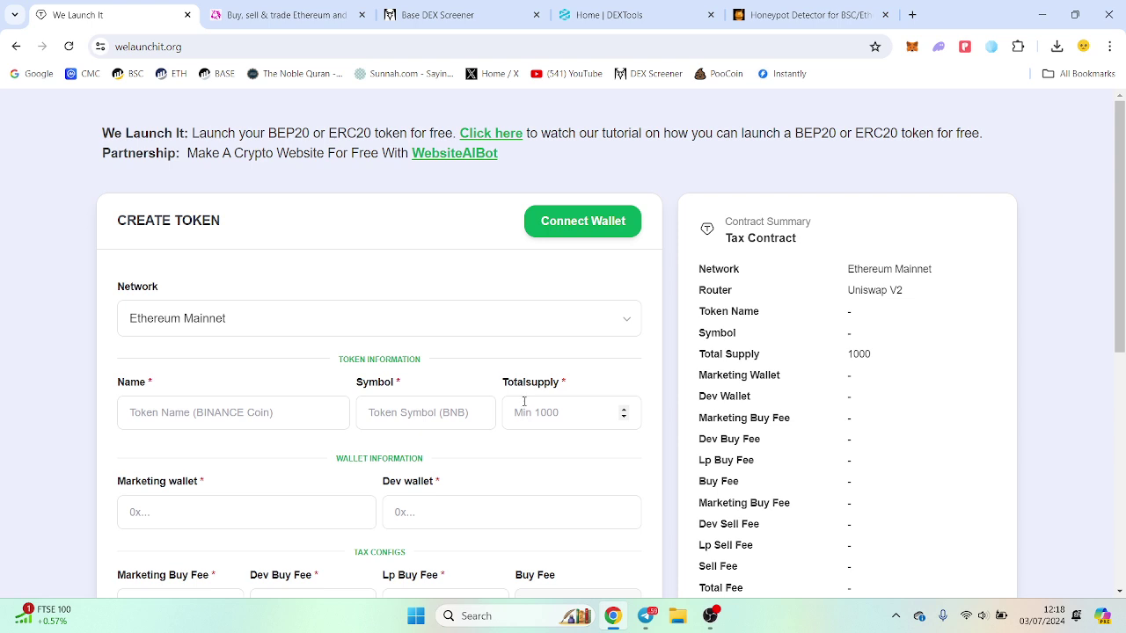
# - Connect the MetaMask wallet to the token creation page, choosing MetaMask rather than Phantom as the extension
pyautogui.click(581, 230)
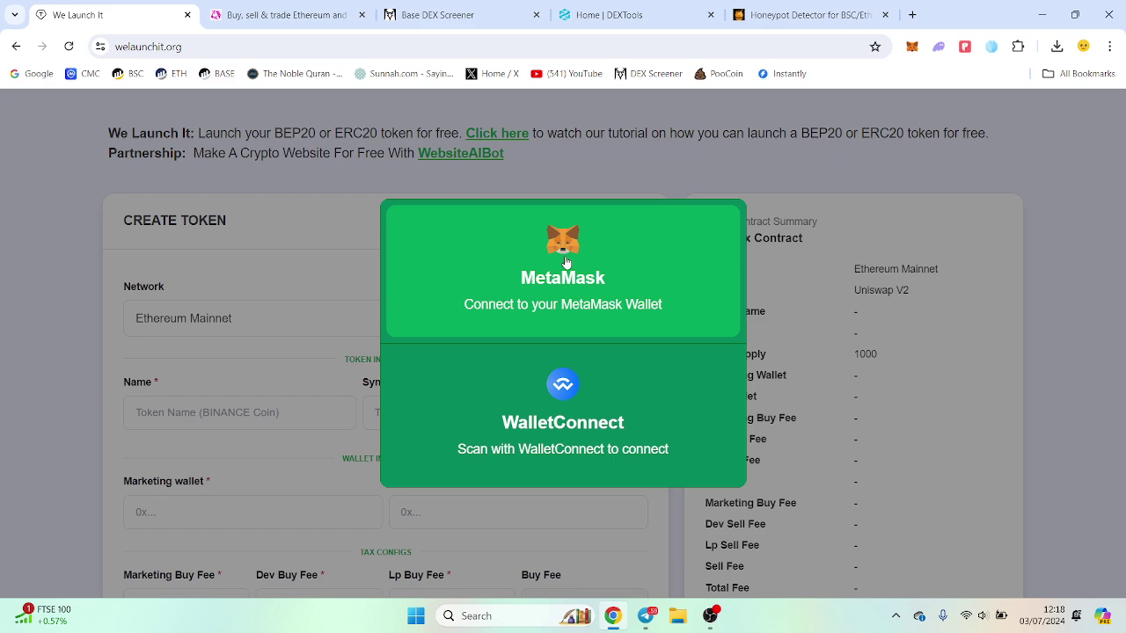
pyautogui.click(566, 262)
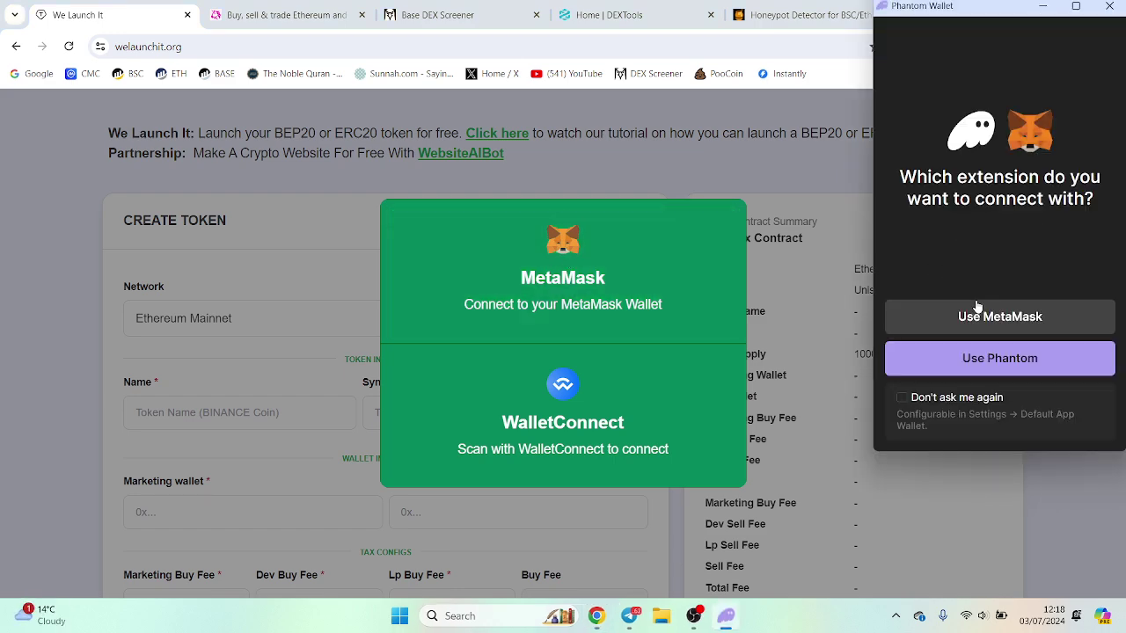
pyautogui.click(976, 315)
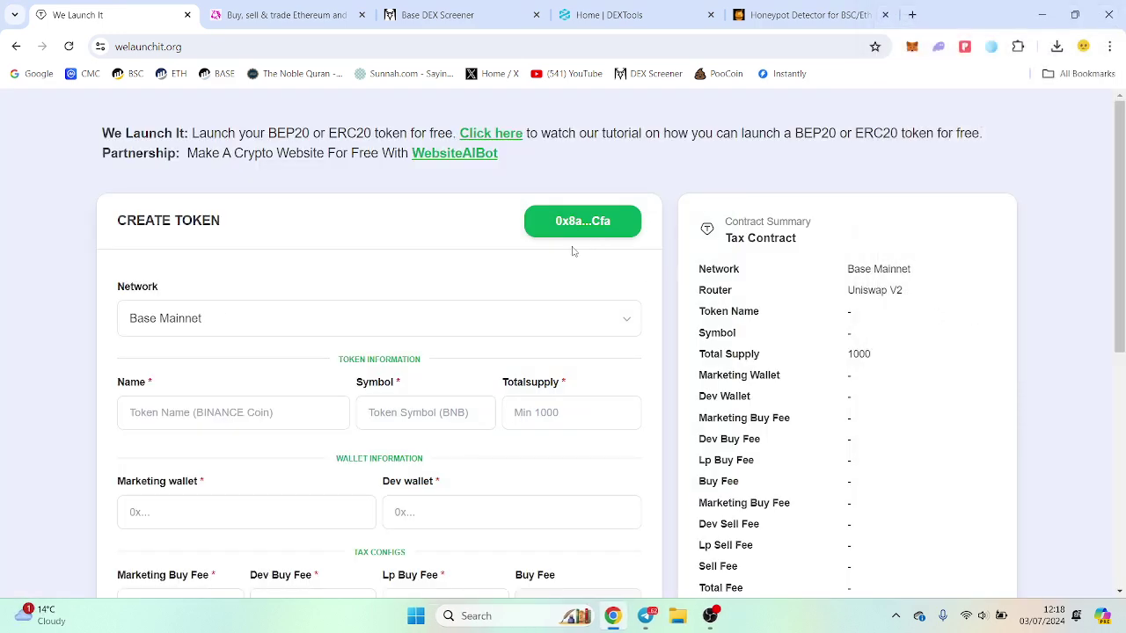
# - Set the token's name and symbol to shrimp and its total supply to 1000000
pyautogui.scroll(-1, 543, 264)
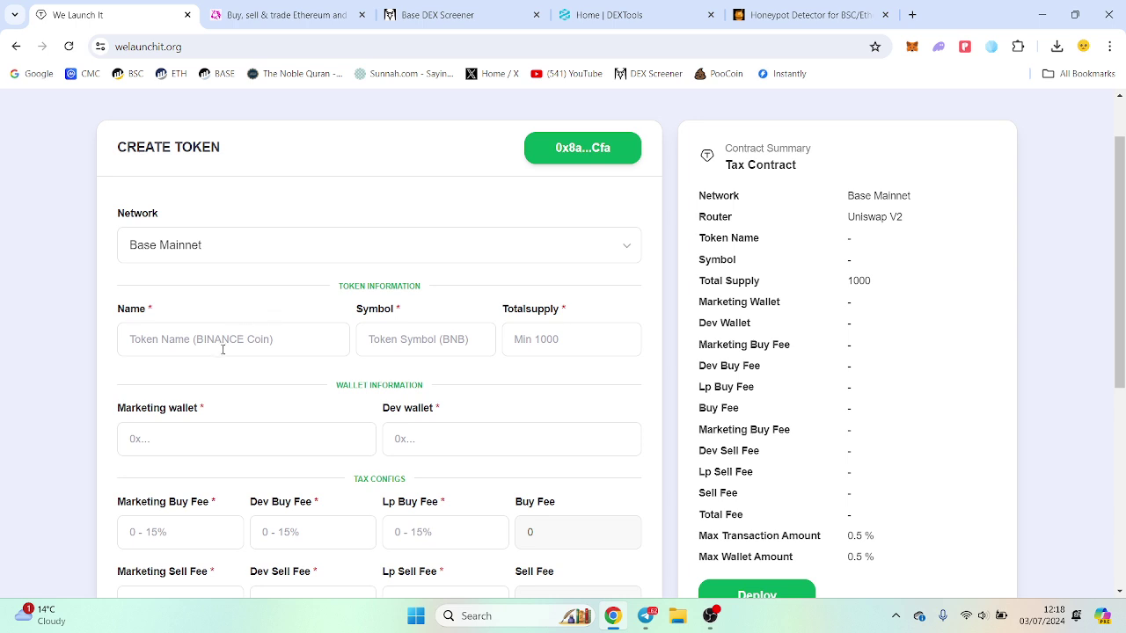
pyautogui.click(223, 349)
pyautogui.write('shrimp')
pyautogui.press('Tab')
pyautogui.write('shp')
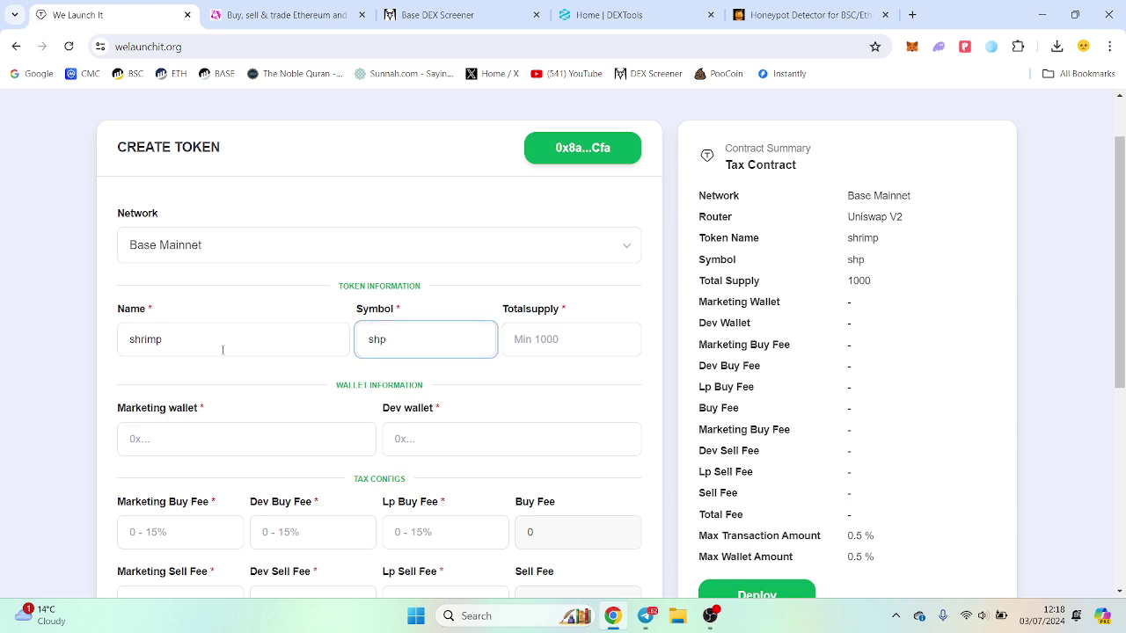
pyautogui.press('BackSpace')
pyautogui.write('rimp')
pyautogui.press('Tab')
pyautogui.write('1000000')
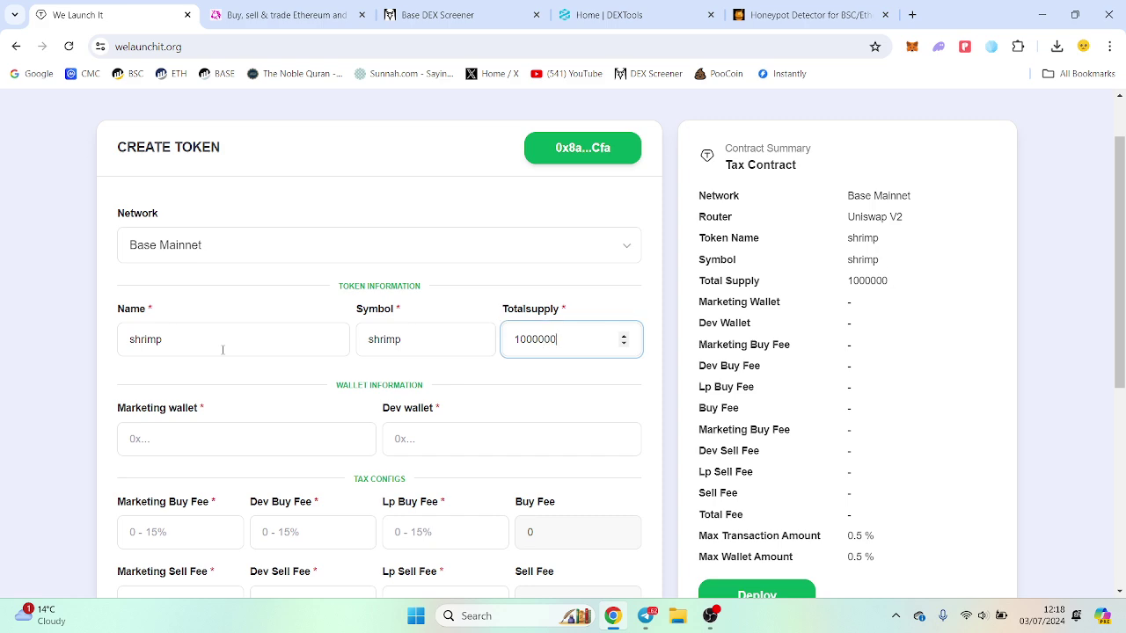
# - Copy the account's wallet address from MetaMask and paste it as both the marketing wallet and the dev wallet
pyautogui.scroll(-2, 259, 344)
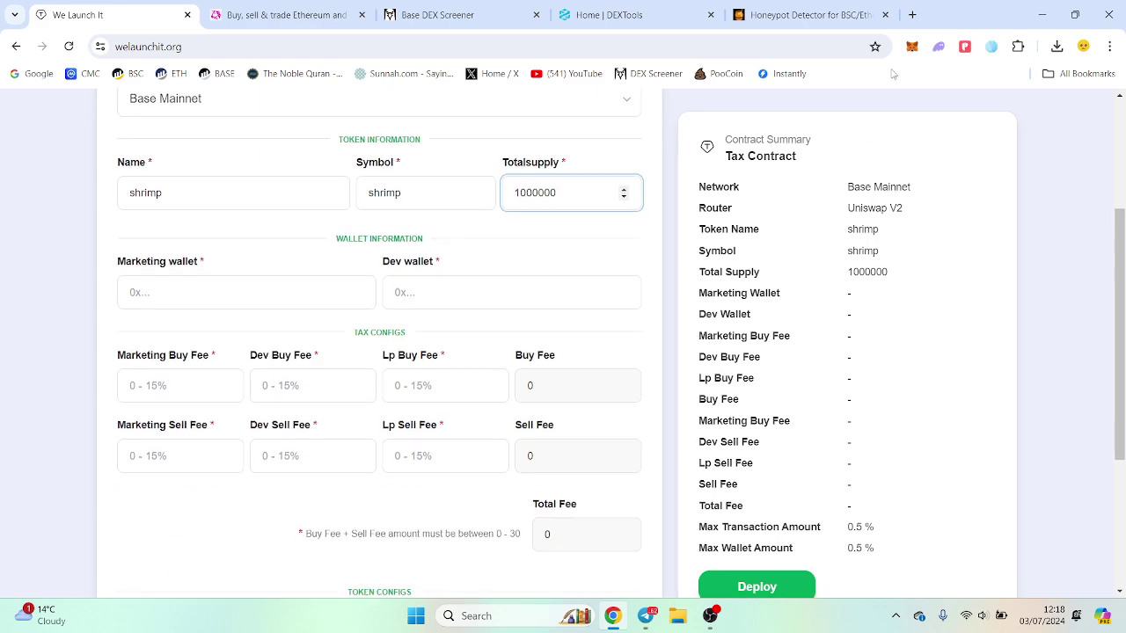
pyautogui.click(911, 46)
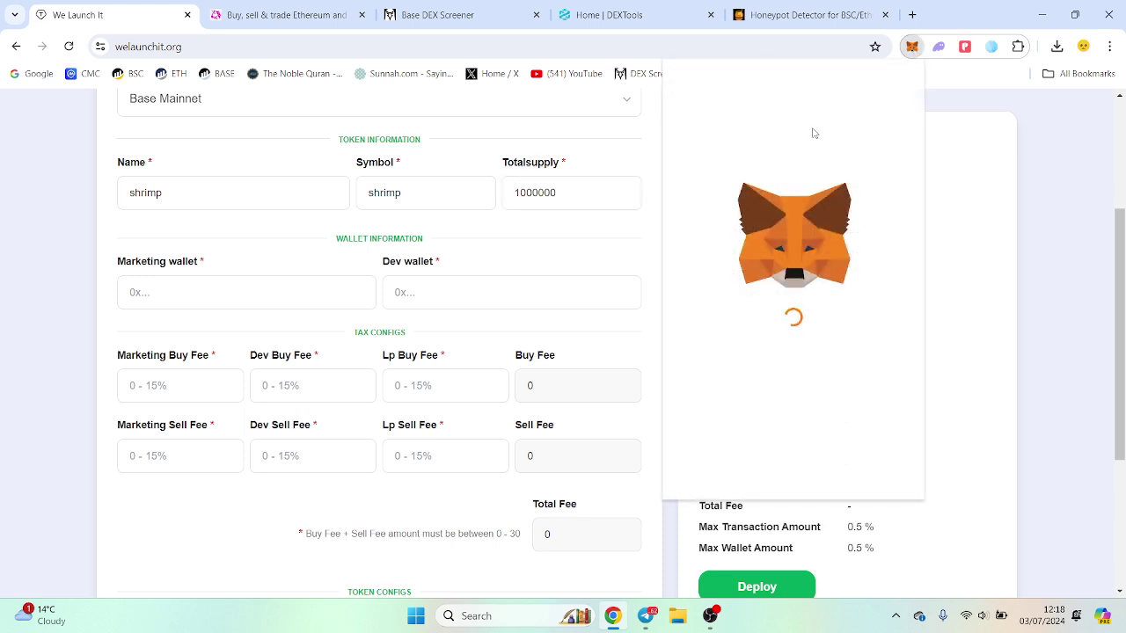
pyautogui.click(830, 98)
pyautogui.click(182, 284)
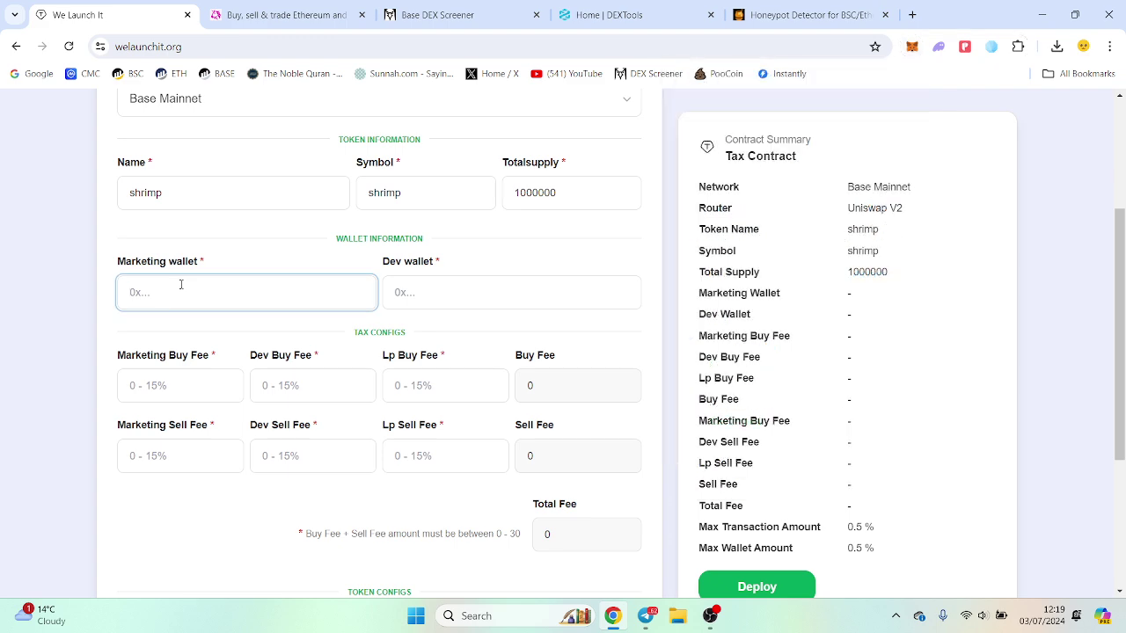
pyautogui.hotkey('ctrl', 'v')
pyautogui.click(457, 295)
pyautogui.hotkey('ctrl', 'v')
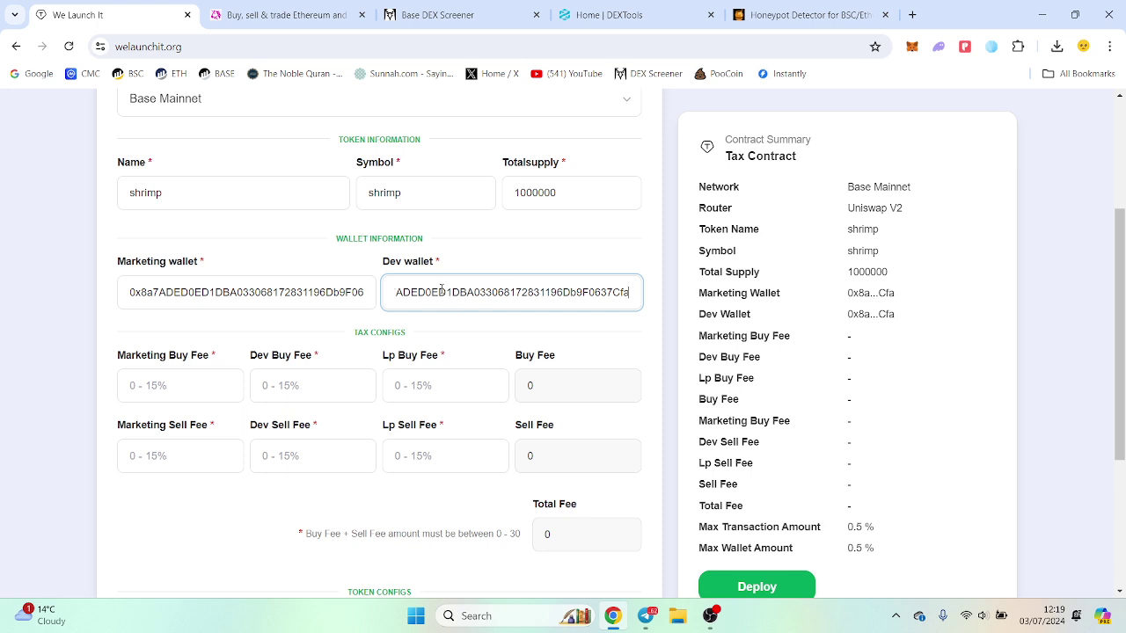
# - Set the buy and sell fees to 5 for marketing, 0 for dev and 1 for LP
pyautogui.click(309, 376)
pyautogui.write('0')
pyautogui.click(290, 445)
pyautogui.write('0')
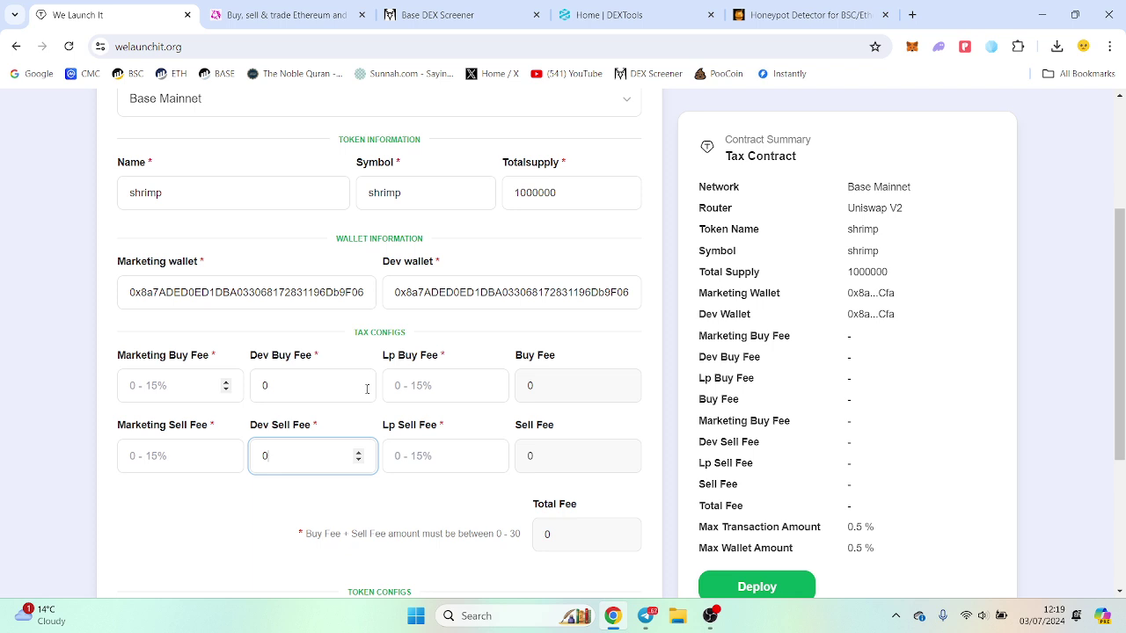
pyautogui.click(184, 385)
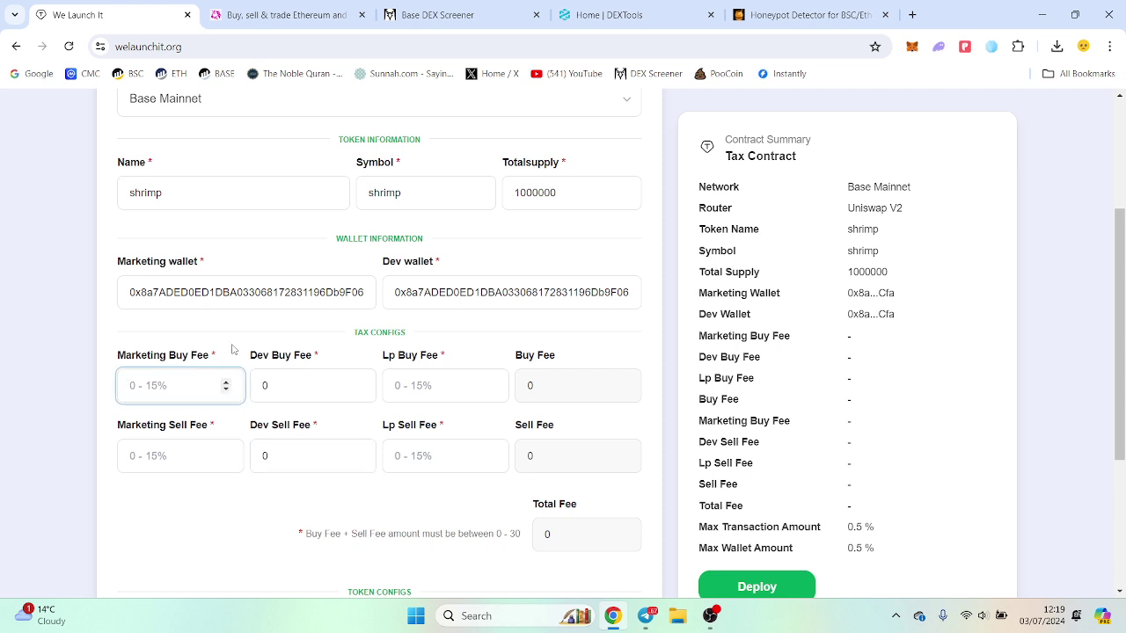
pyautogui.write('5')
pyautogui.click(446, 389)
pyautogui.write('1')
pyautogui.click(428, 448)
pyautogui.write('1')
pyautogui.click(224, 456)
pyautogui.write('5')
# - Set the max transaction amount to 1% and the max wallet amount to 100%
pyautogui.scroll(-2, 675, 376)
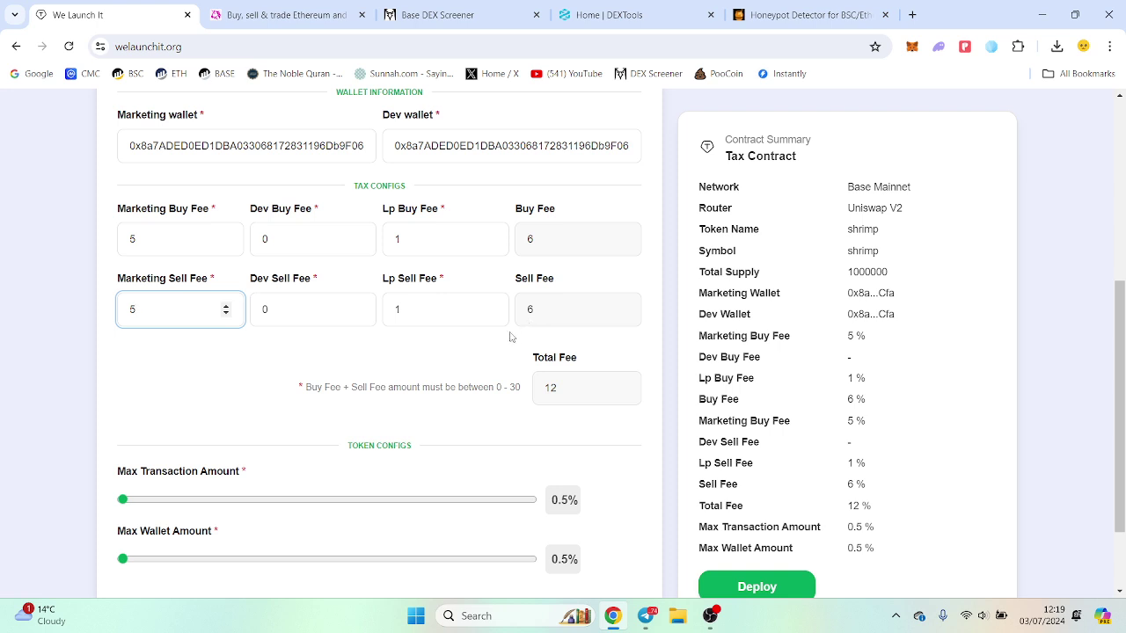
pyautogui.moveTo(122, 500); pyautogui.dragTo(552, 512)
pyautogui.click(137, 501)
pyautogui.moveTo(137, 501); pyautogui.dragTo(131, 500)
pyautogui.scroll(-2, 214, 460)
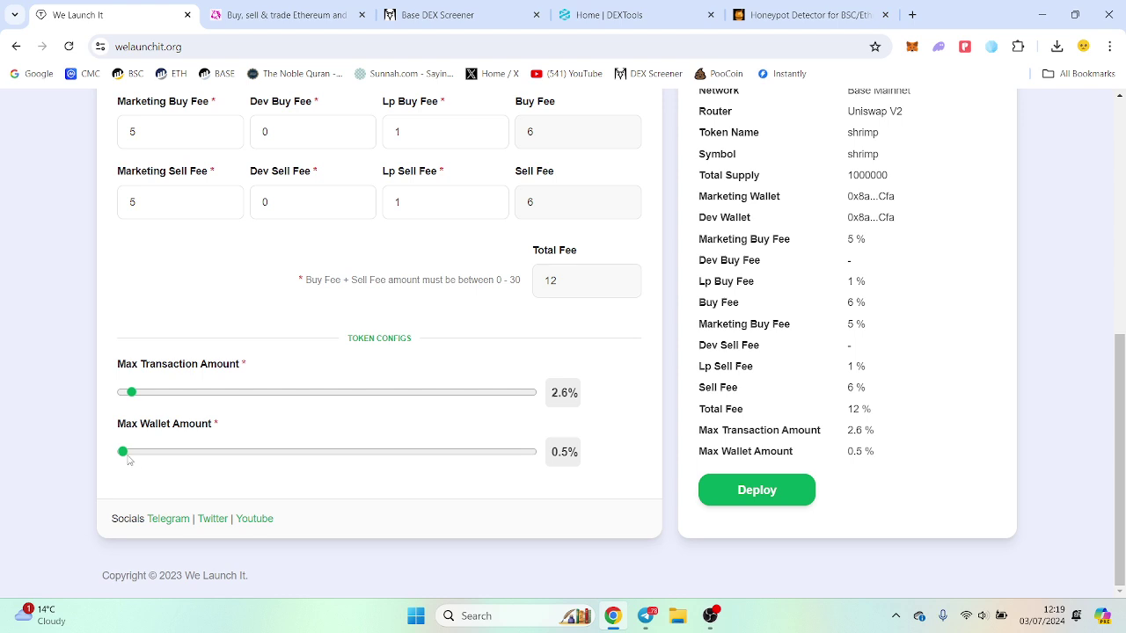
pyautogui.moveTo(123, 452); pyautogui.dragTo(794, 473)
pyautogui.moveTo(131, 392); pyautogui.dragTo(124, 394)
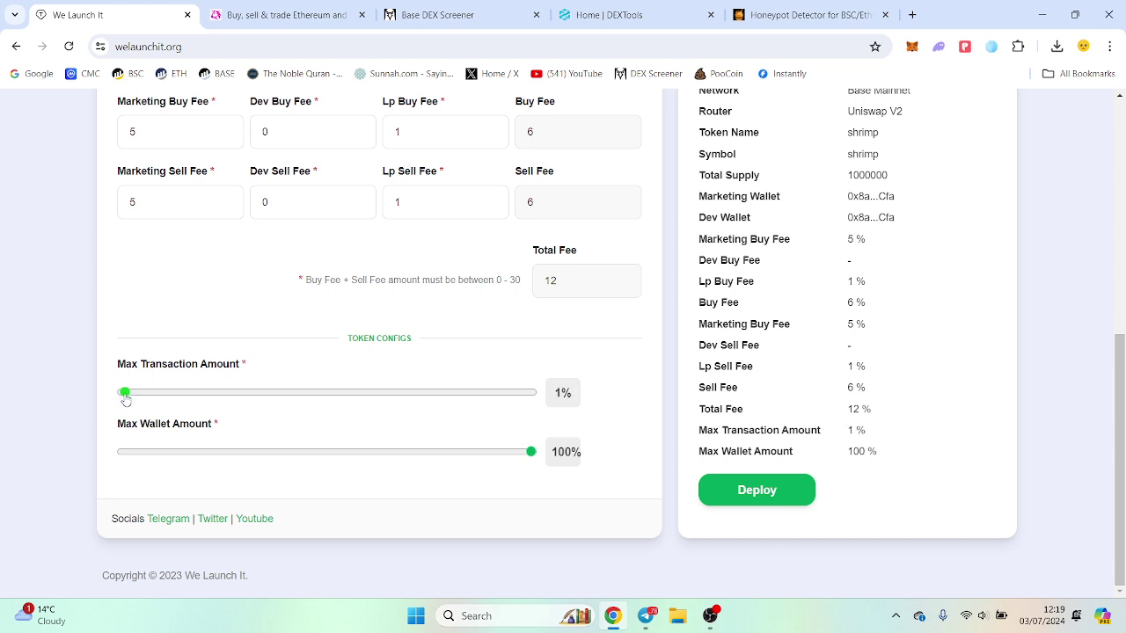
# - Deploy the token, changing the MetaMask gas fee to the Market option and confirming the transaction
pyautogui.click(778, 492)
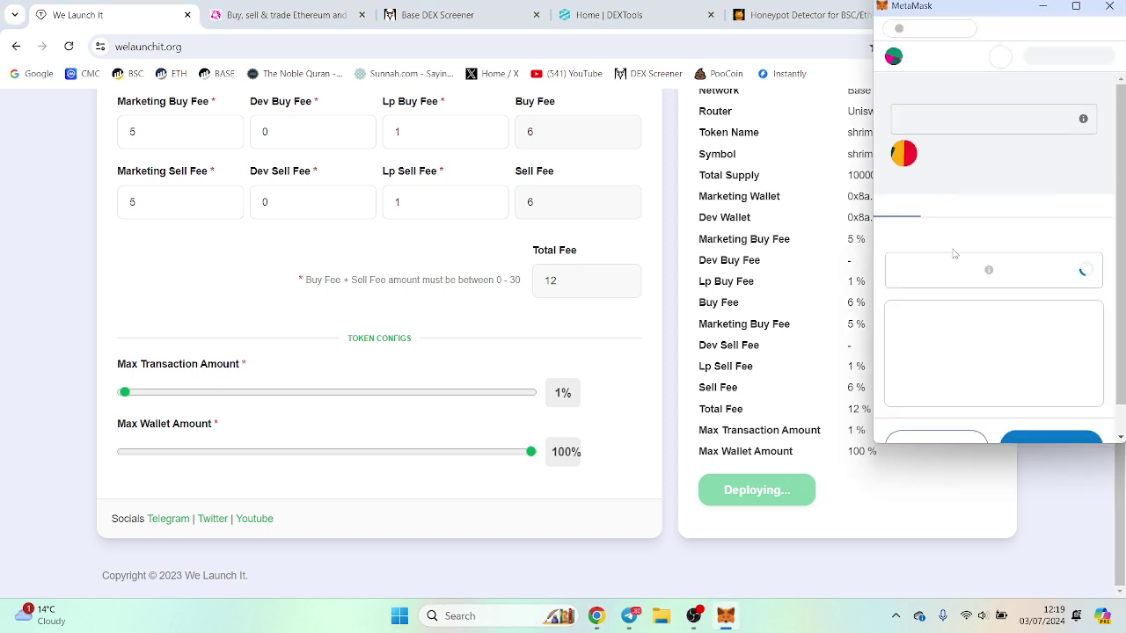
pyautogui.scroll(-1, 1053, 254)
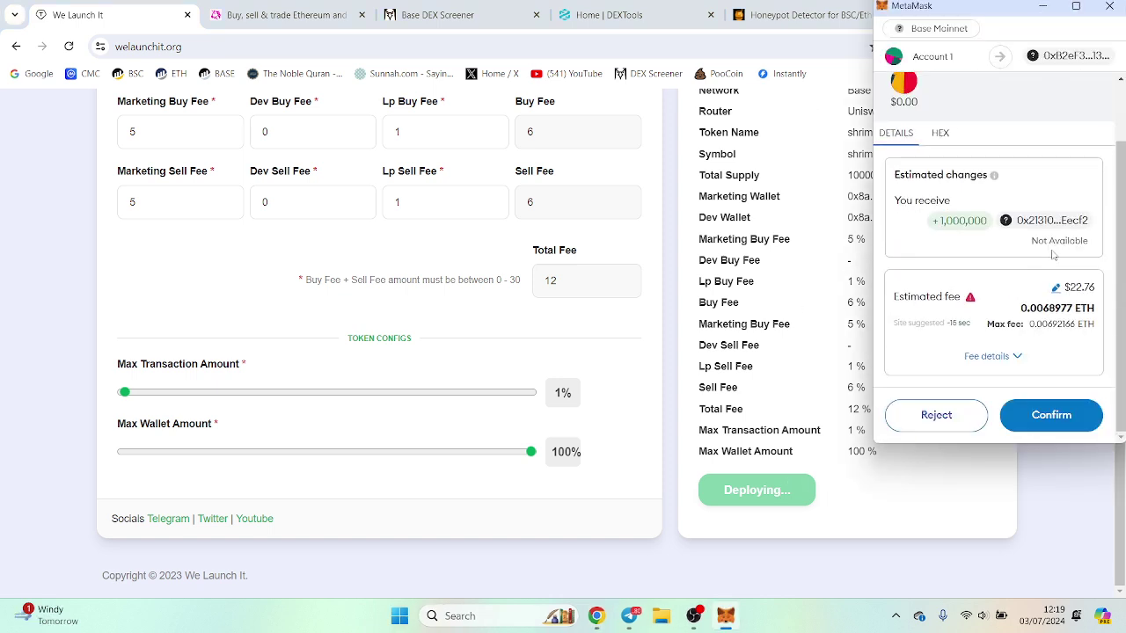
pyautogui.moveTo(1067, 289); pyautogui.dragTo(1094, 289)
pyautogui.click(1078, 290)
pyautogui.click(1056, 288)
pyautogui.click(1047, 182)
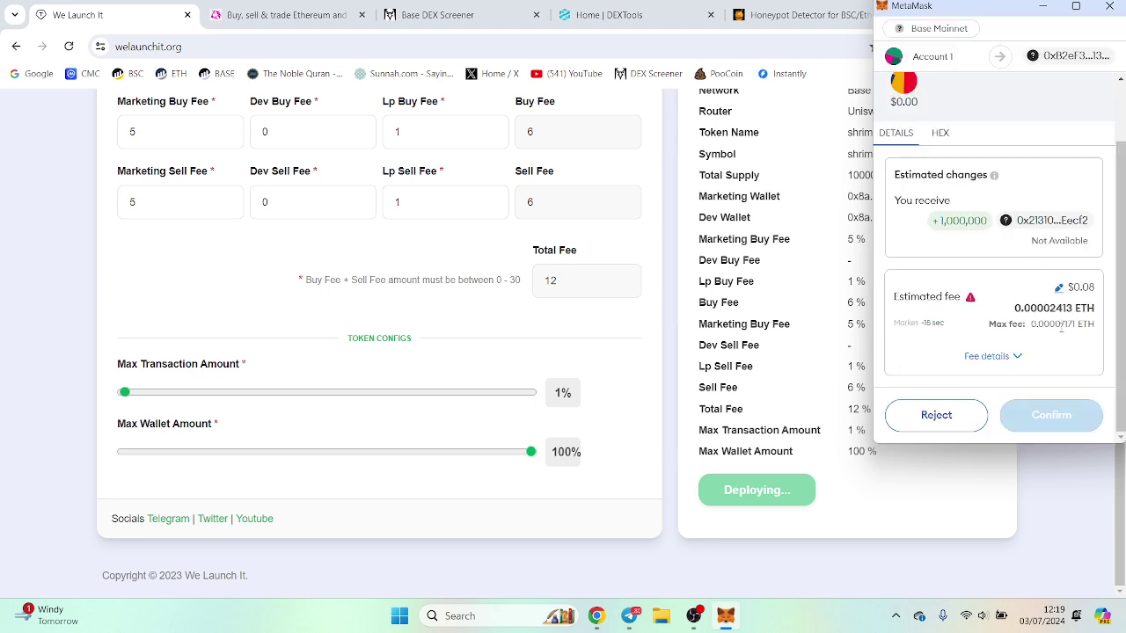
pyautogui.click(1068, 415)
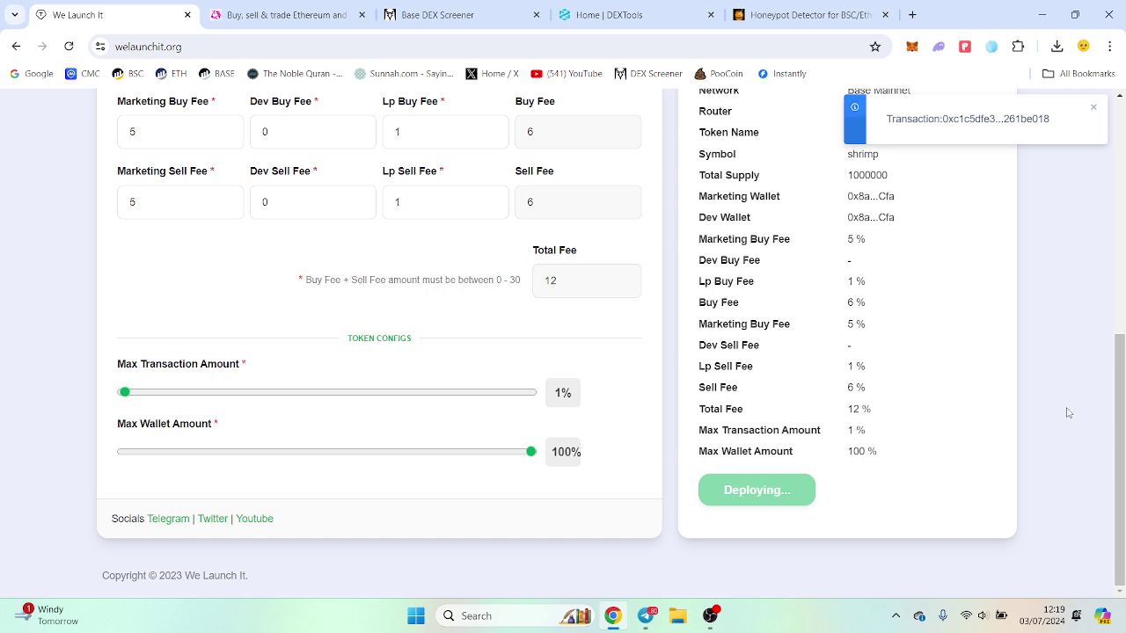
# - Open BaseScan in a new tab, and open the deployed contract's page from We Launch It's deployment notice
pyautogui.click(919, 8)
pyautogui.write('basescan')
pyautogui.press('Return')
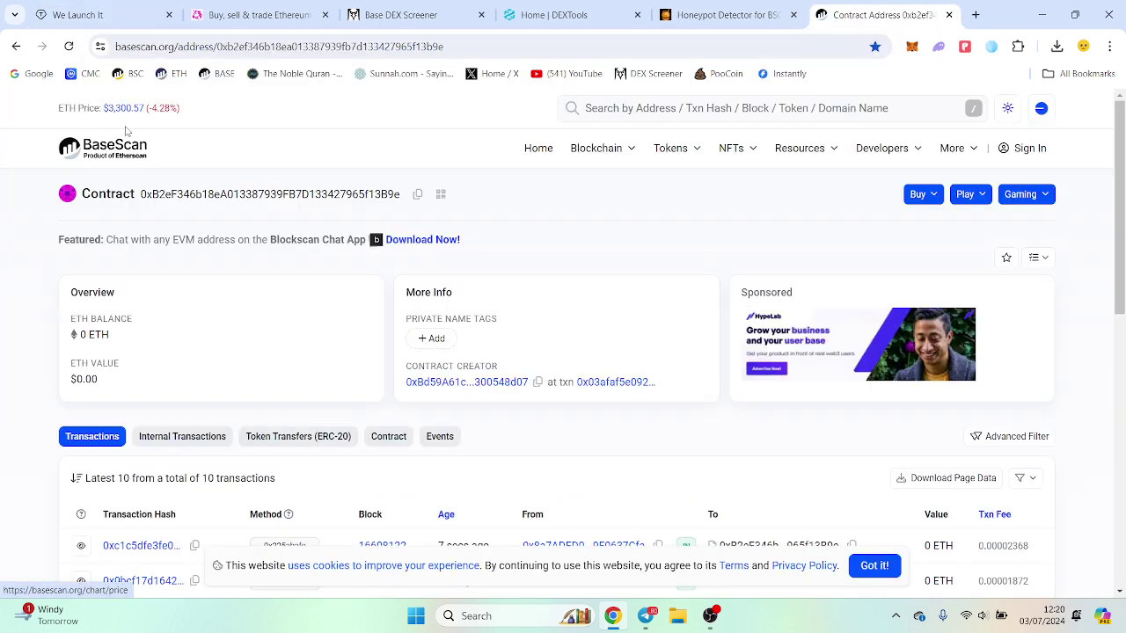
pyautogui.click(137, 11)
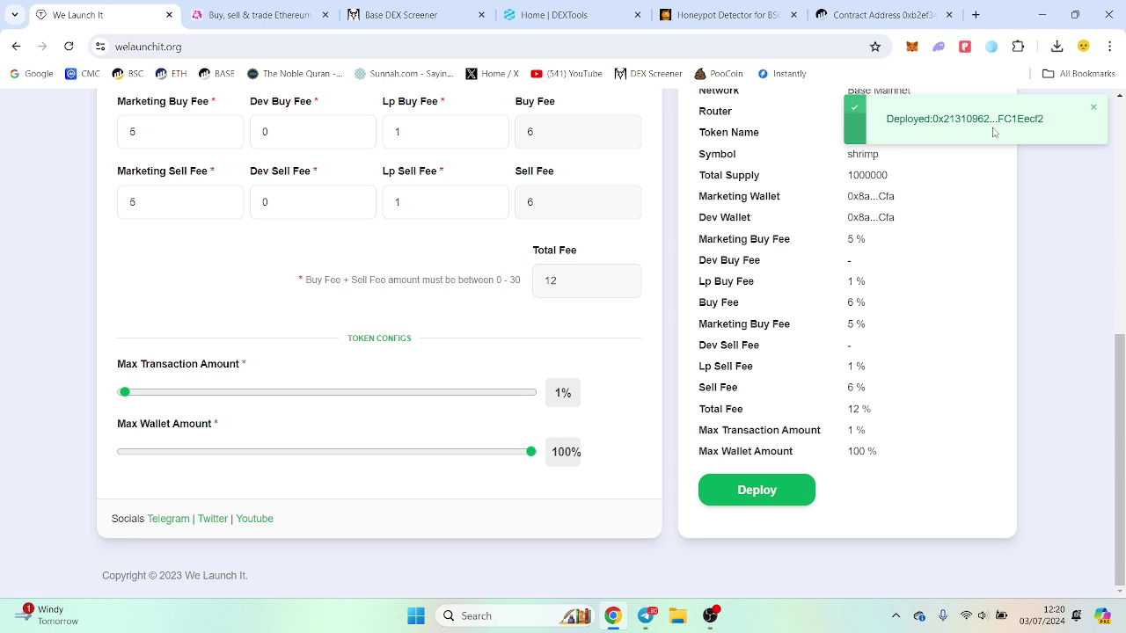
pyautogui.click(994, 129)
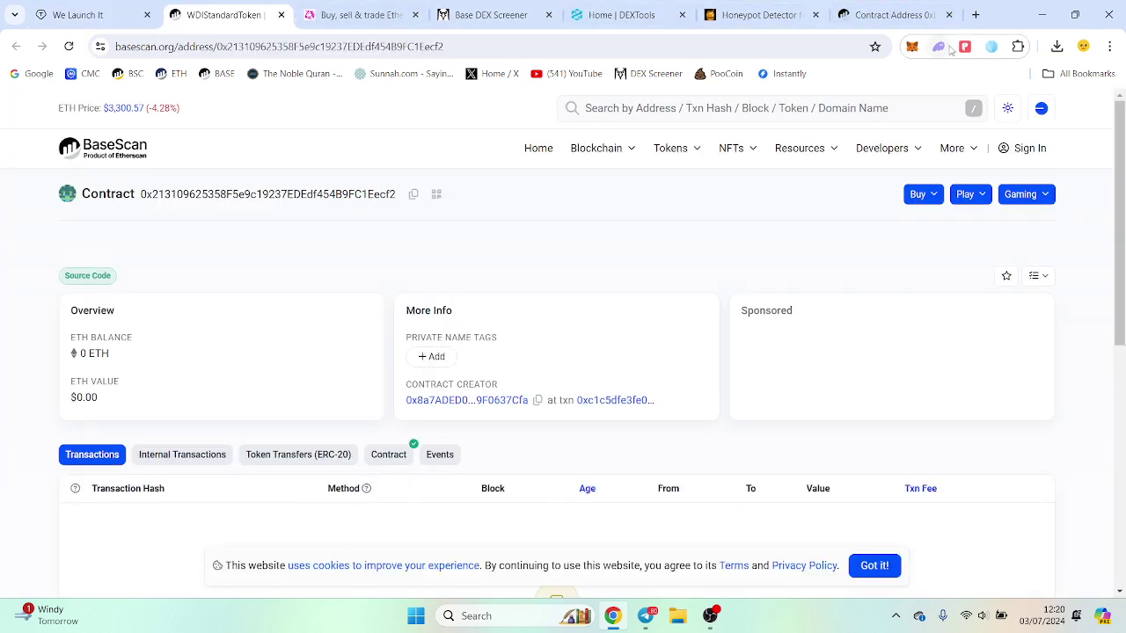
# - Copy the wallet address from MetaMask and look it up on BaseScan
pyautogui.click(912, 46)
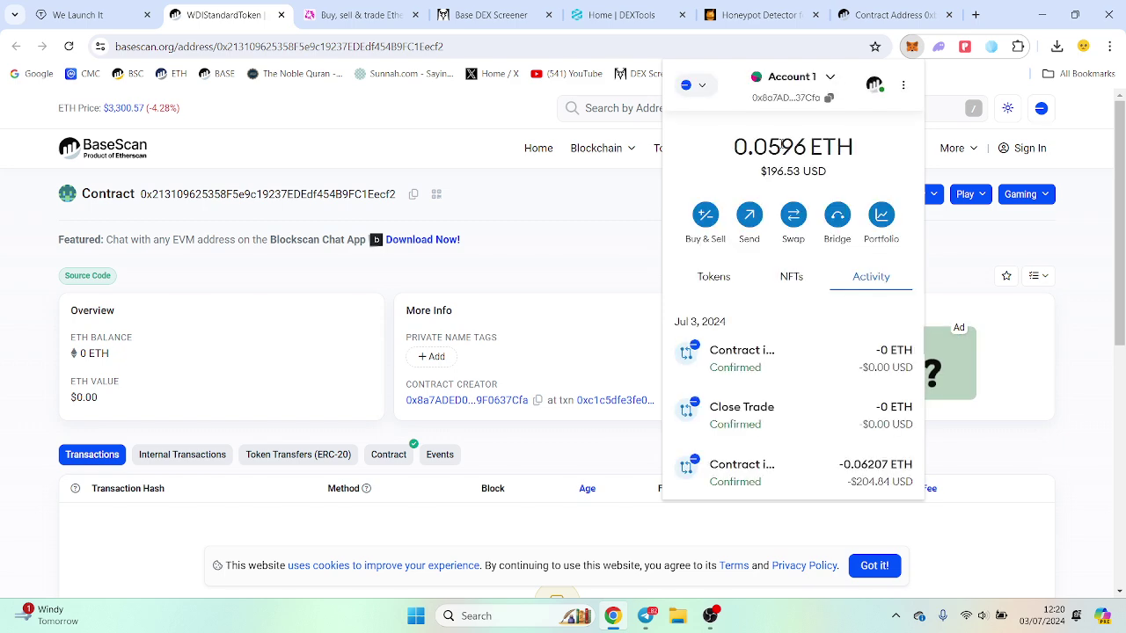
pyautogui.click(888, 15)
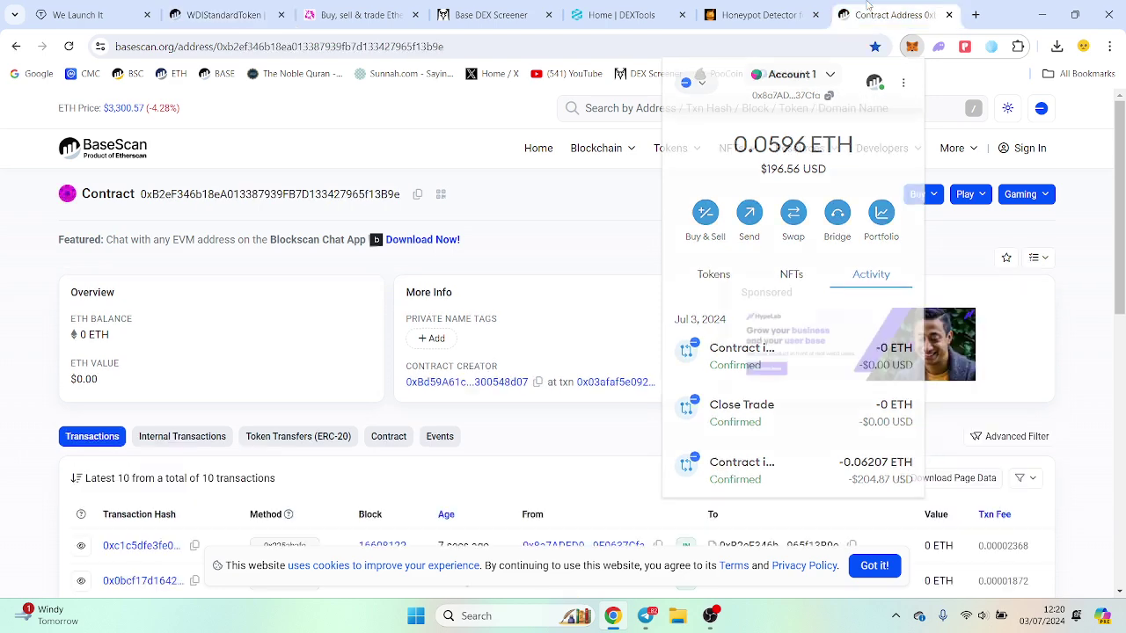
pyautogui.click(653, 119)
pyautogui.hotkey('ctrl', 'v')
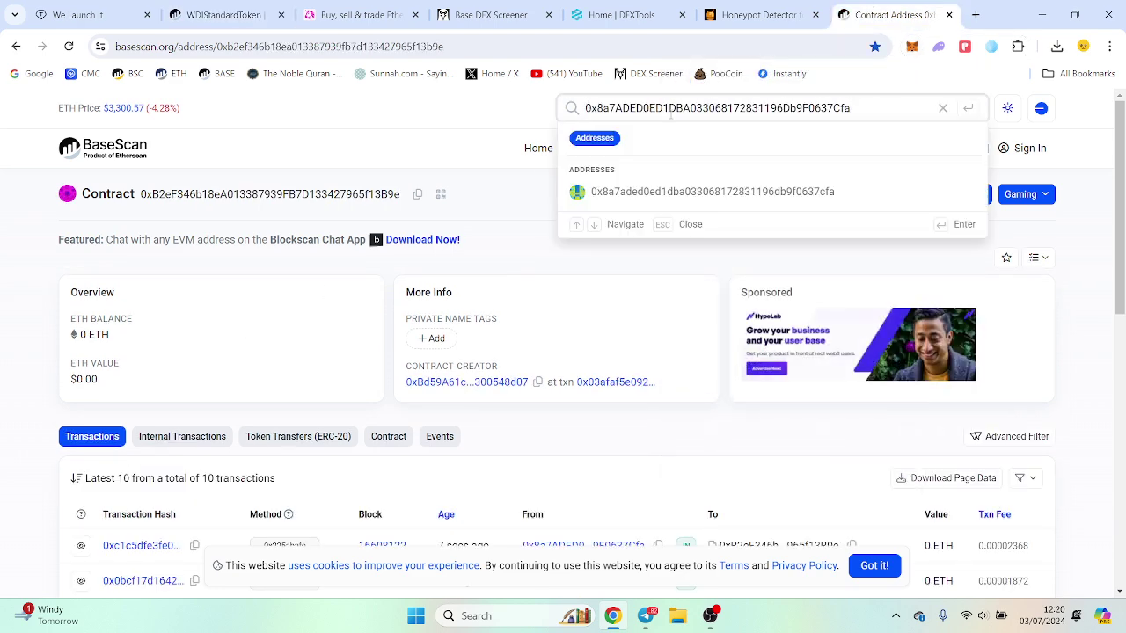
pyautogui.press('Return')
# - Open the shrimp token page through the wallet's most recent transaction and copy the token's contract address
pyautogui.scroll(-3, 526, 321)
pyautogui.click(204, 205)
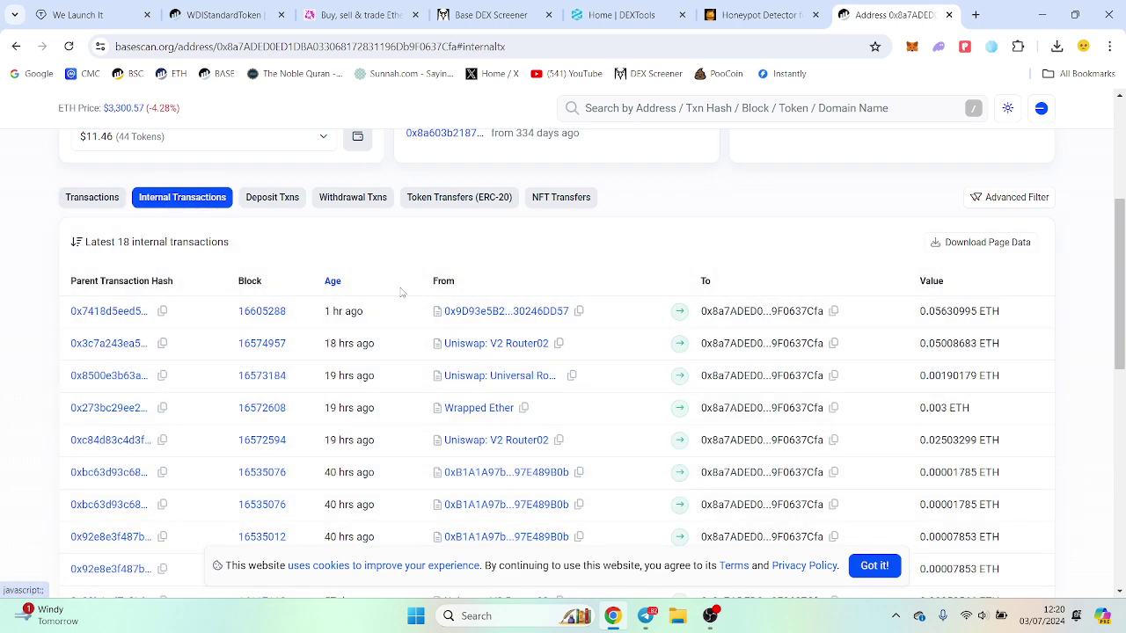
pyautogui.click(278, 203)
pyautogui.click(86, 199)
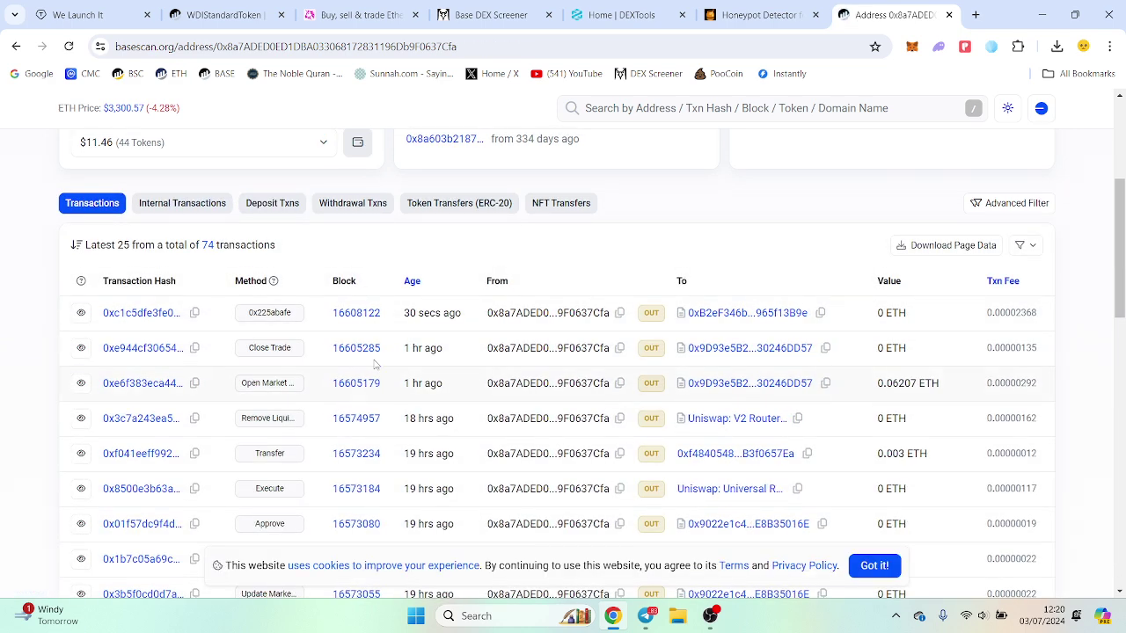
pyautogui.click(135, 314)
pyautogui.scroll(-3, 719, 352)
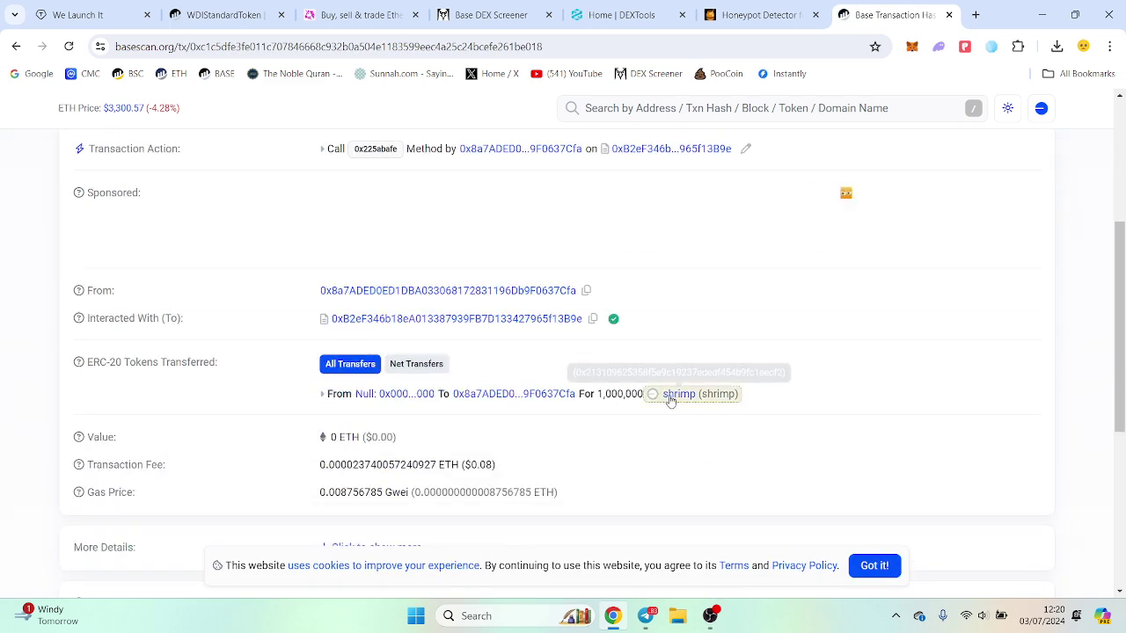
pyautogui.click(685, 397)
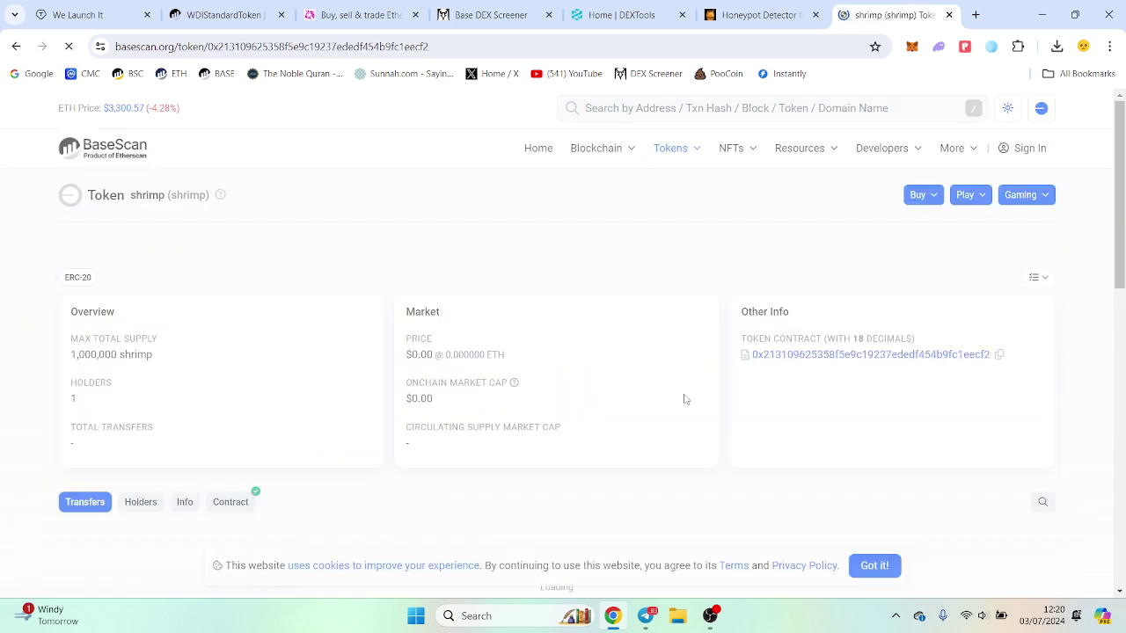
pyautogui.click(1001, 356)
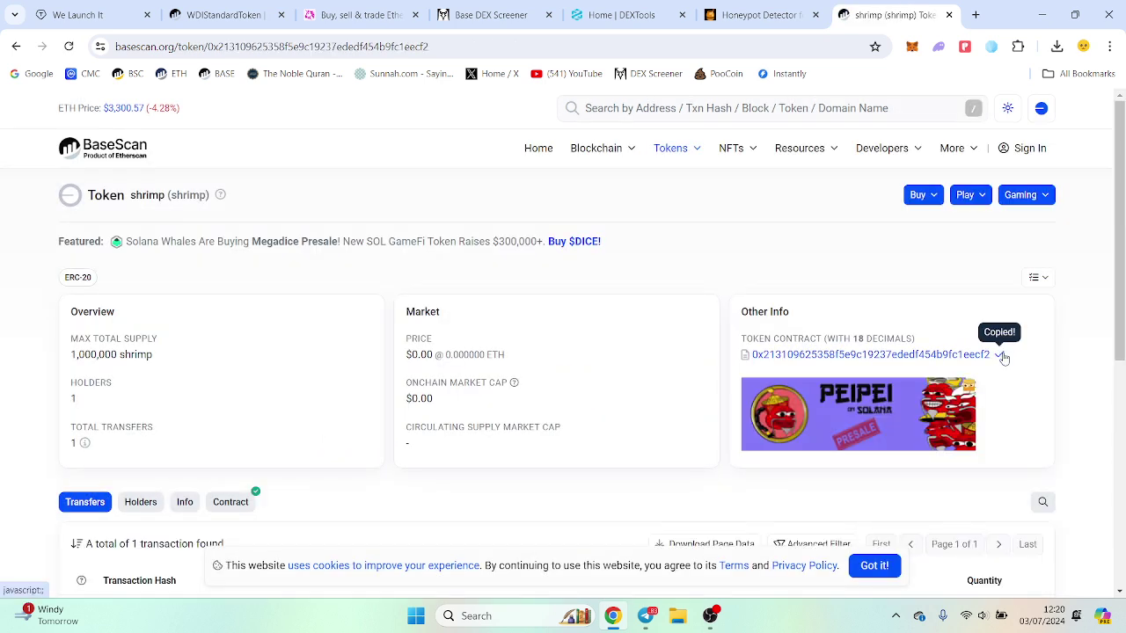
# - Switch to Uniswap and open the V2 liquidity page of its pool section
pyautogui.click(388, 5)
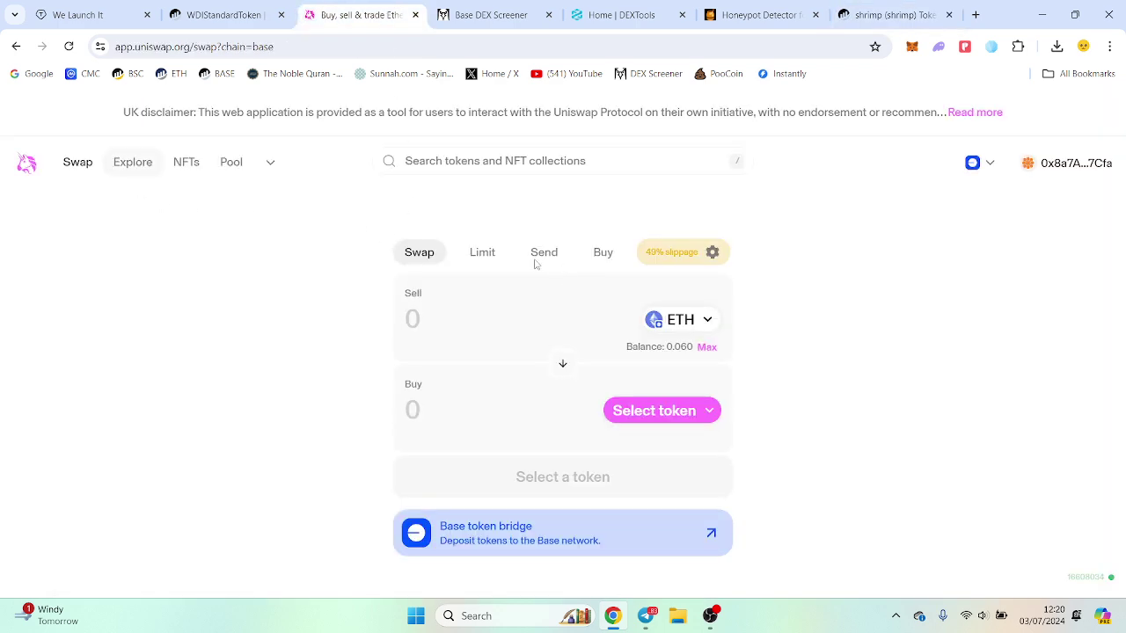
pyautogui.click(270, 163)
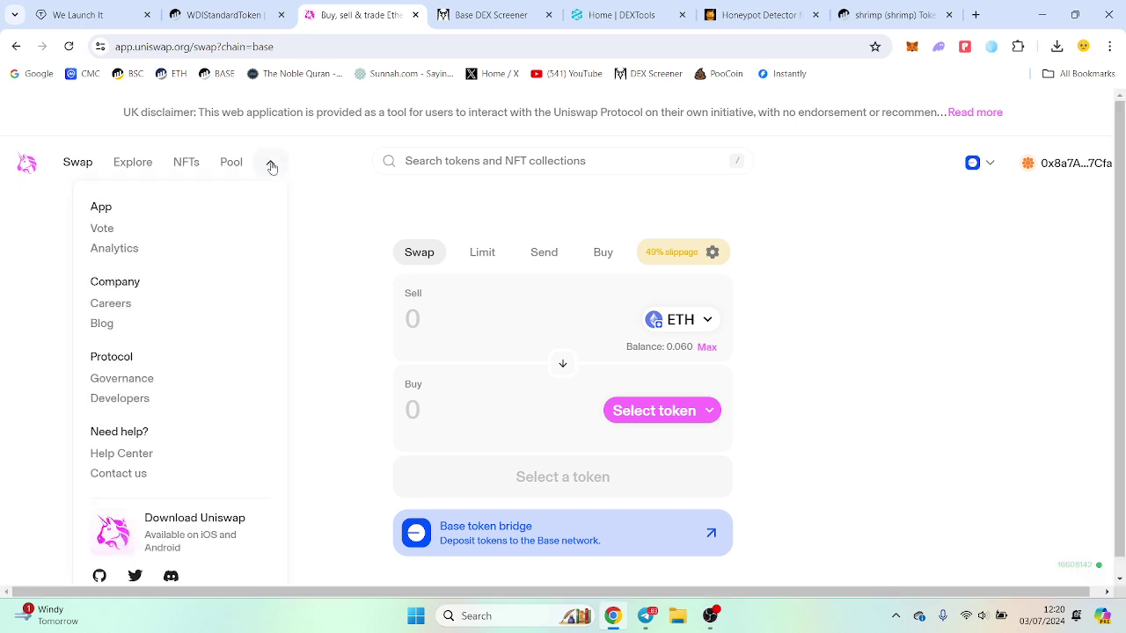
pyautogui.click(67, 169)
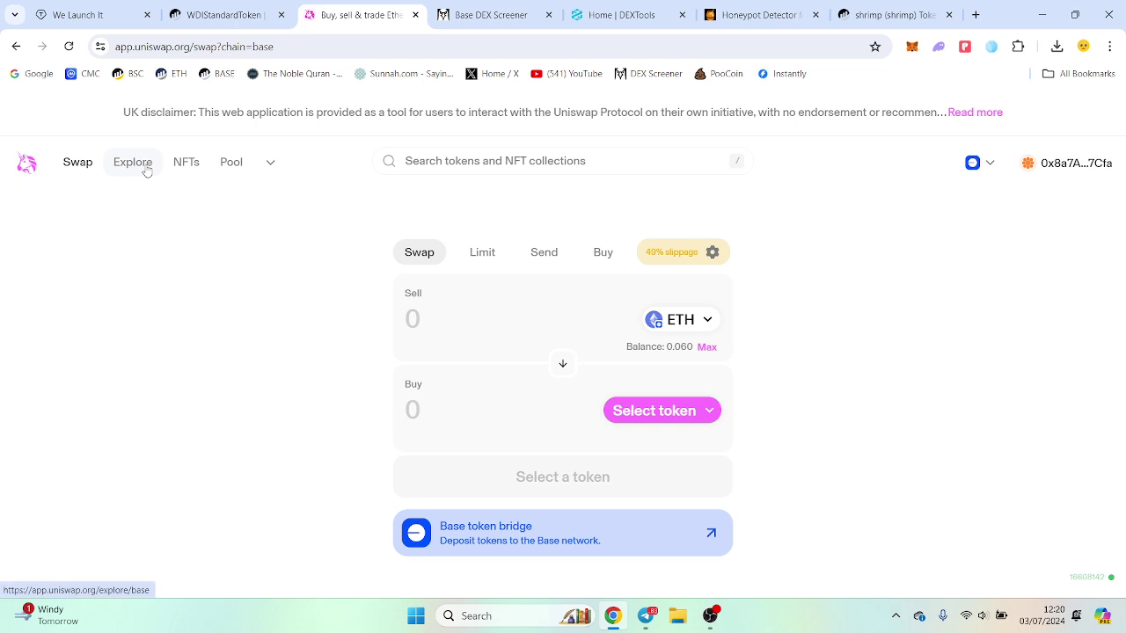
pyautogui.click(234, 163)
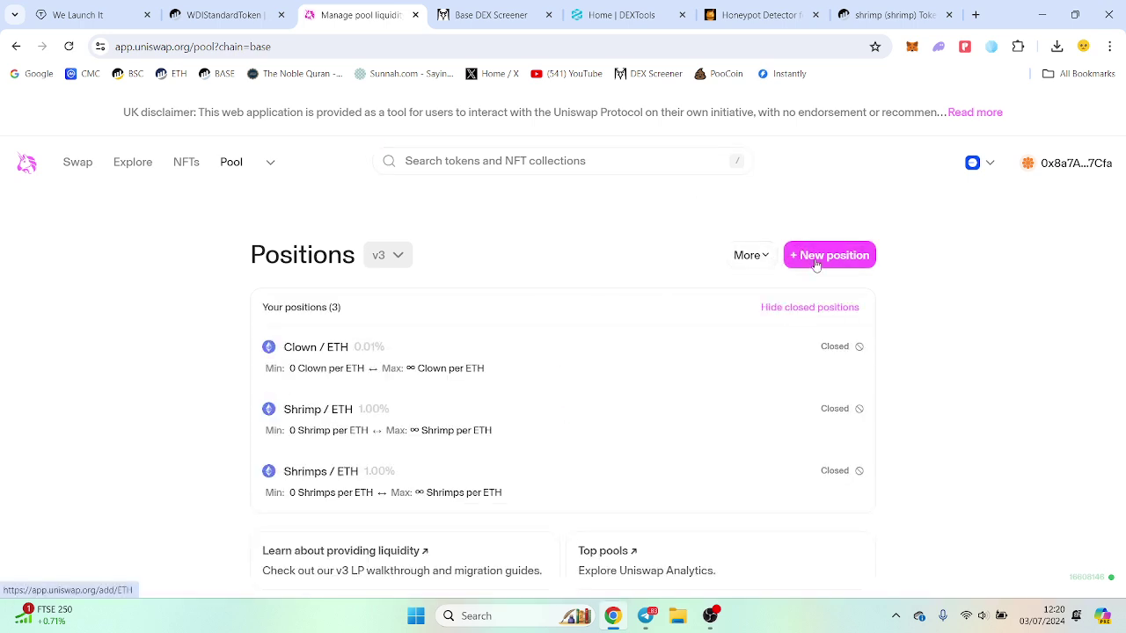
pyautogui.click(748, 256)
pyautogui.click(778, 330)
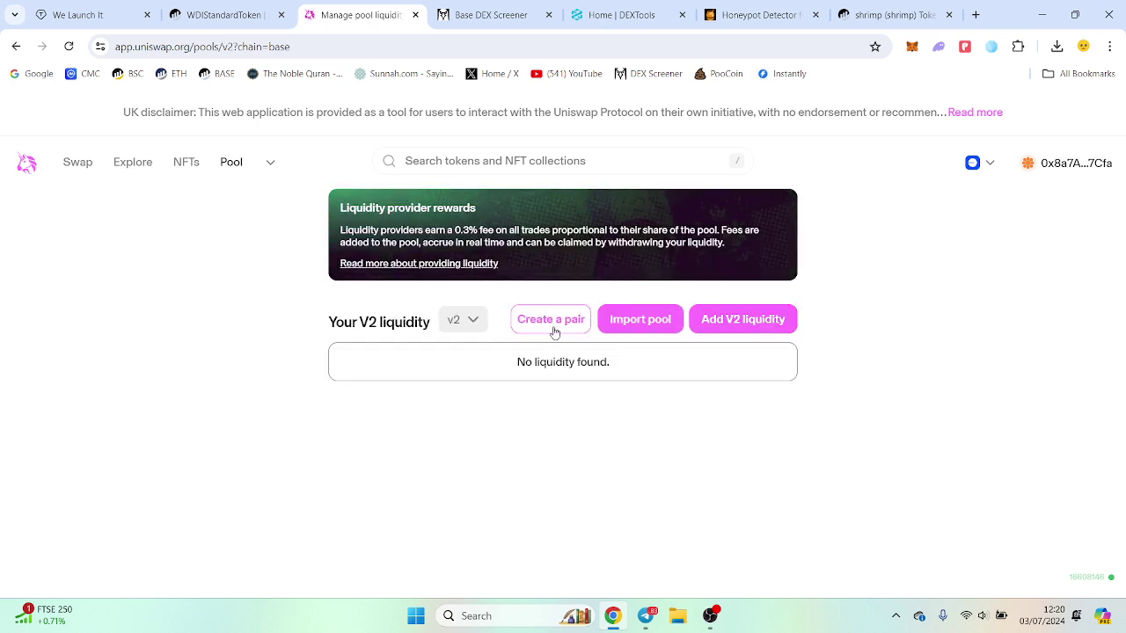
# - Start a new V2 pair on Uniswap and copy the shrimp token's contract address from its BaseScan page
pyautogui.click(556, 325)
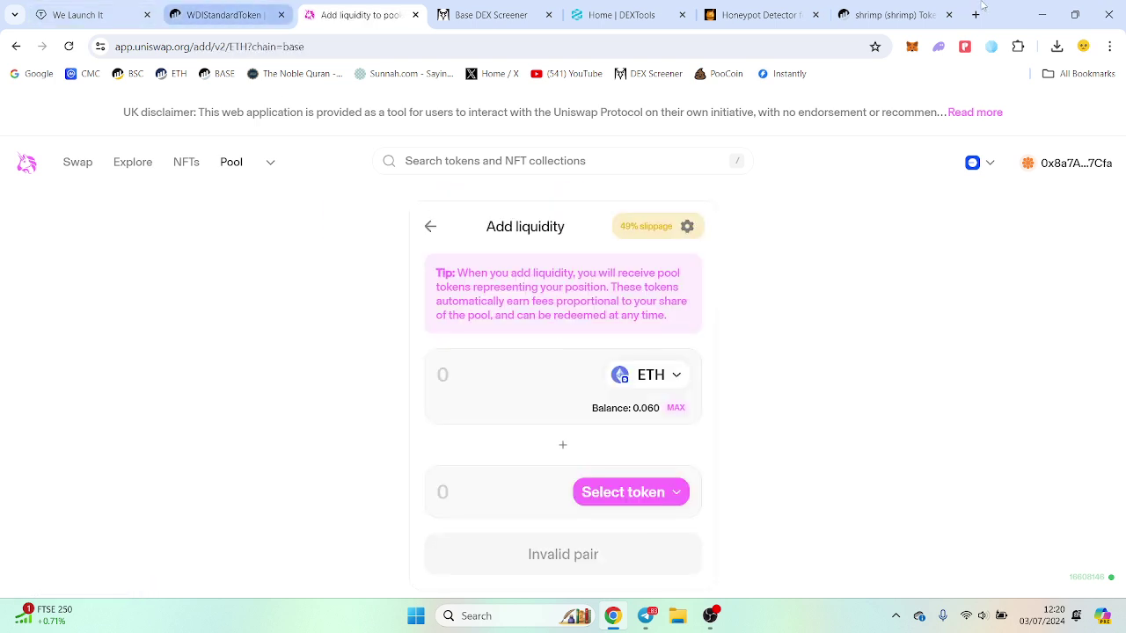
pyautogui.click(893, 15)
pyautogui.click(999, 355)
pyautogui.click(361, 15)
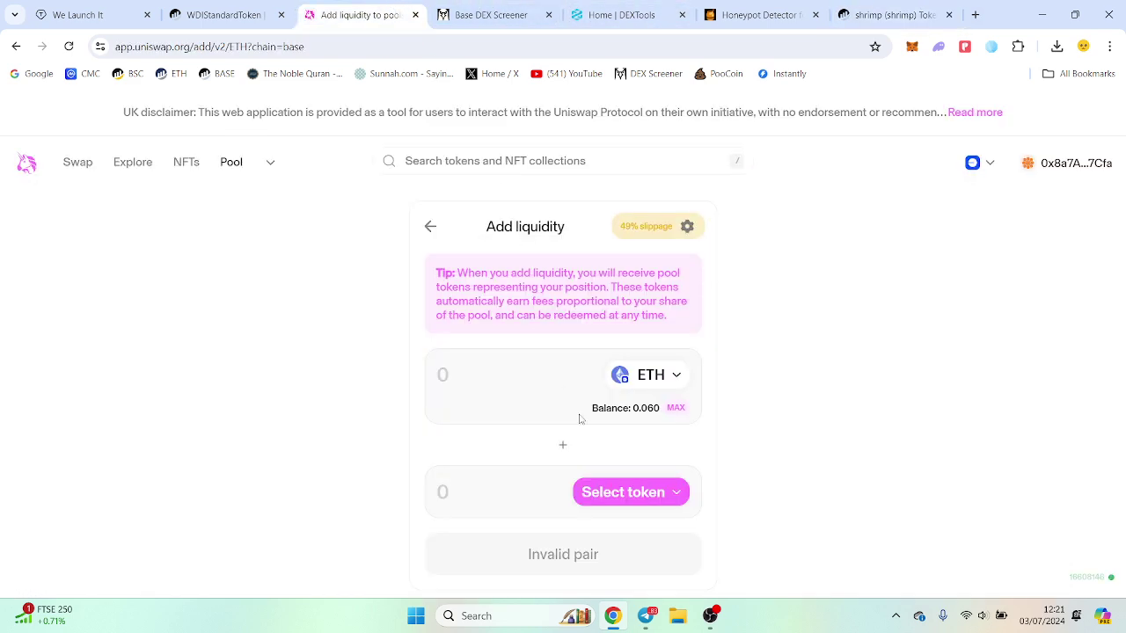
pyautogui.click(630, 493)
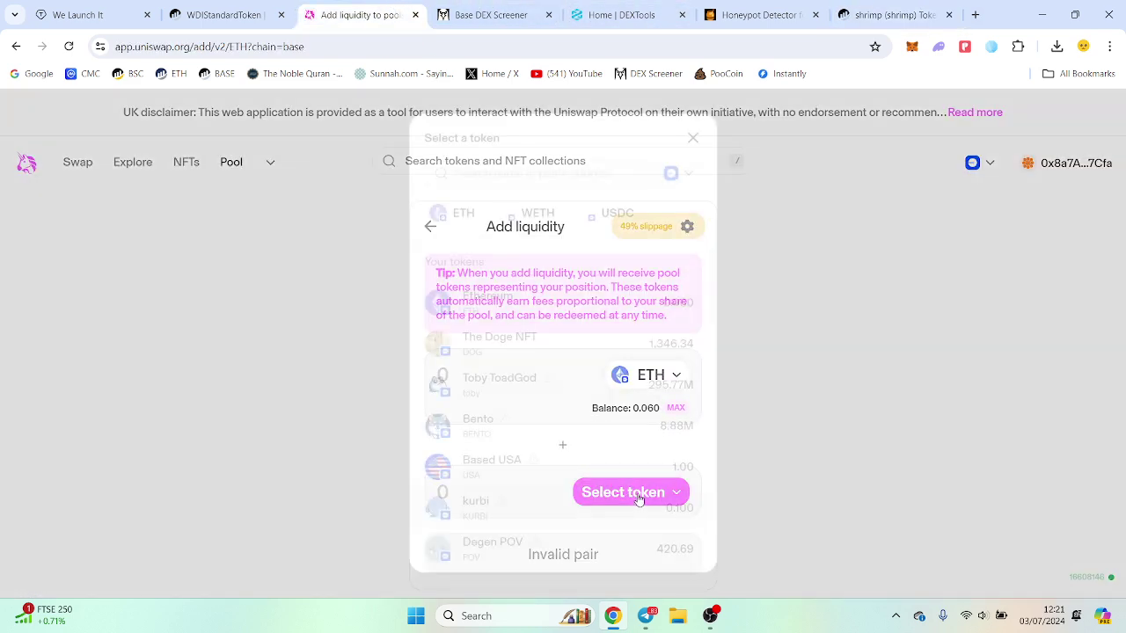
pyautogui.click(504, 190)
pyautogui.click(568, 424)
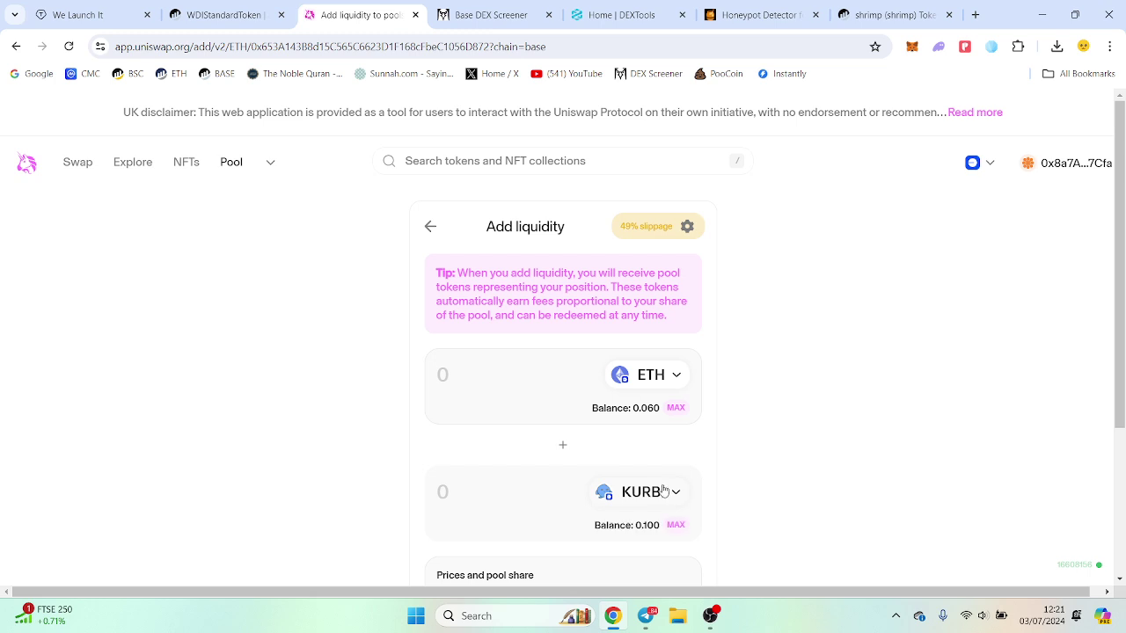
# - Set shrimp as the pair's second token by looking it up with its contract address
pyautogui.click(663, 492)
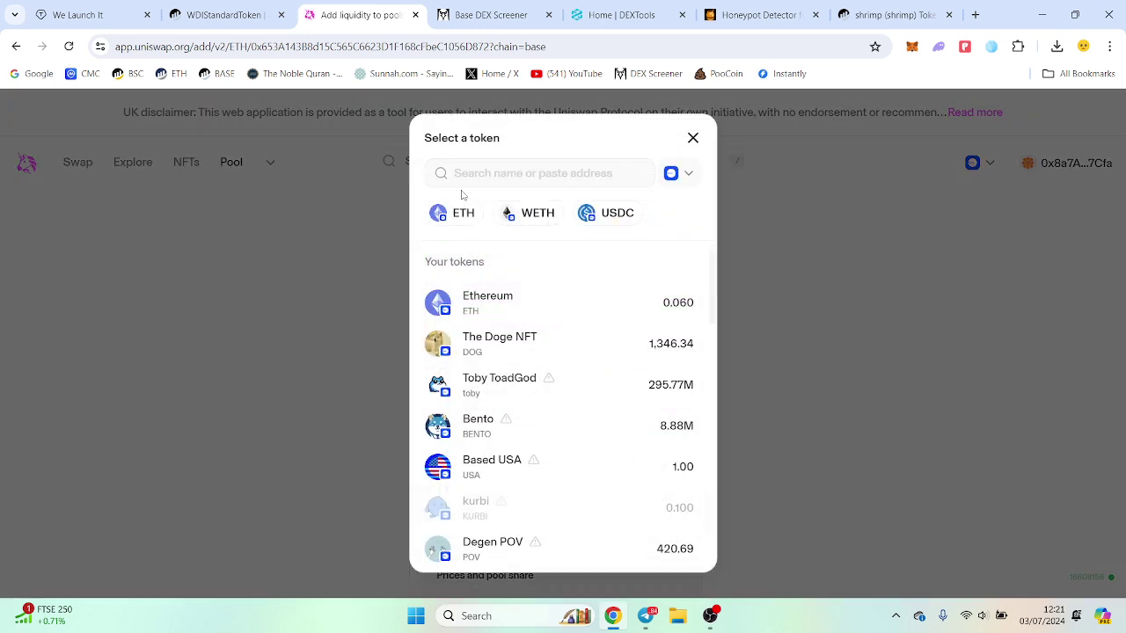
pyautogui.hotkey('ctrl', 'v')
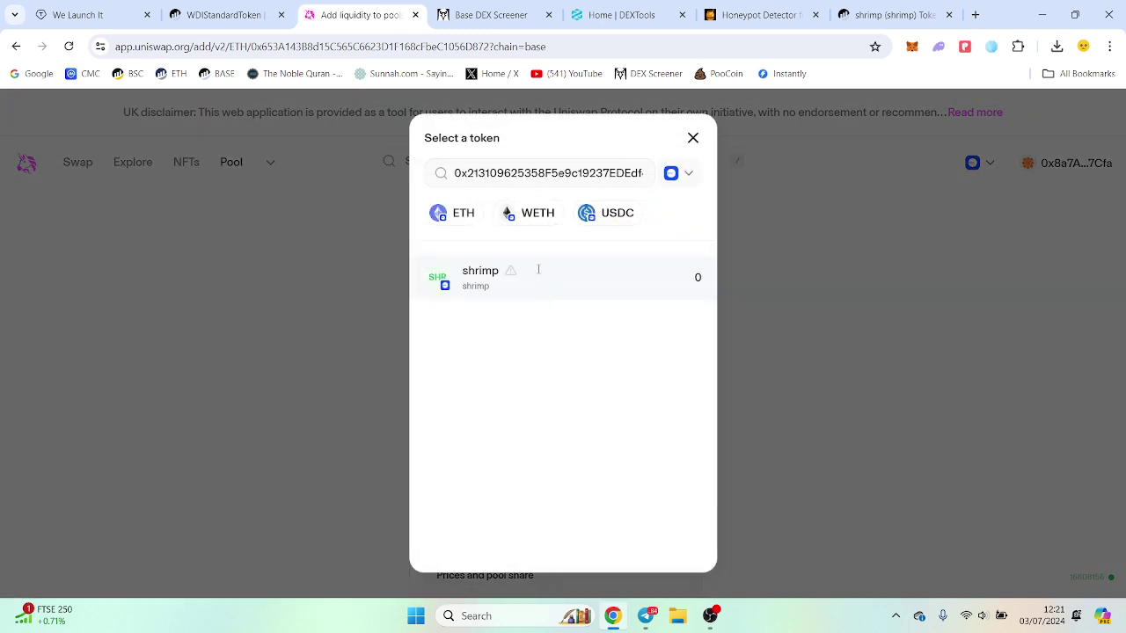
pyautogui.click(537, 274)
pyautogui.click(639, 422)
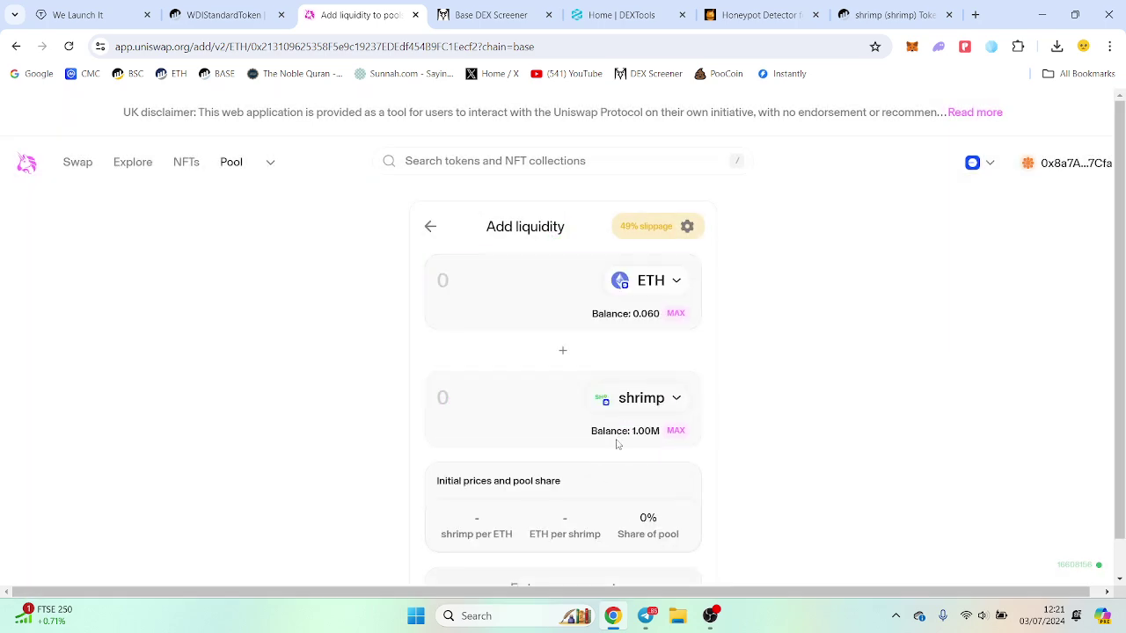
# - Check the wallet in MetaMask, and set the liquidity amounts to 0.03 ETH and the full 1000000 shrimp balance
pyautogui.click(911, 46)
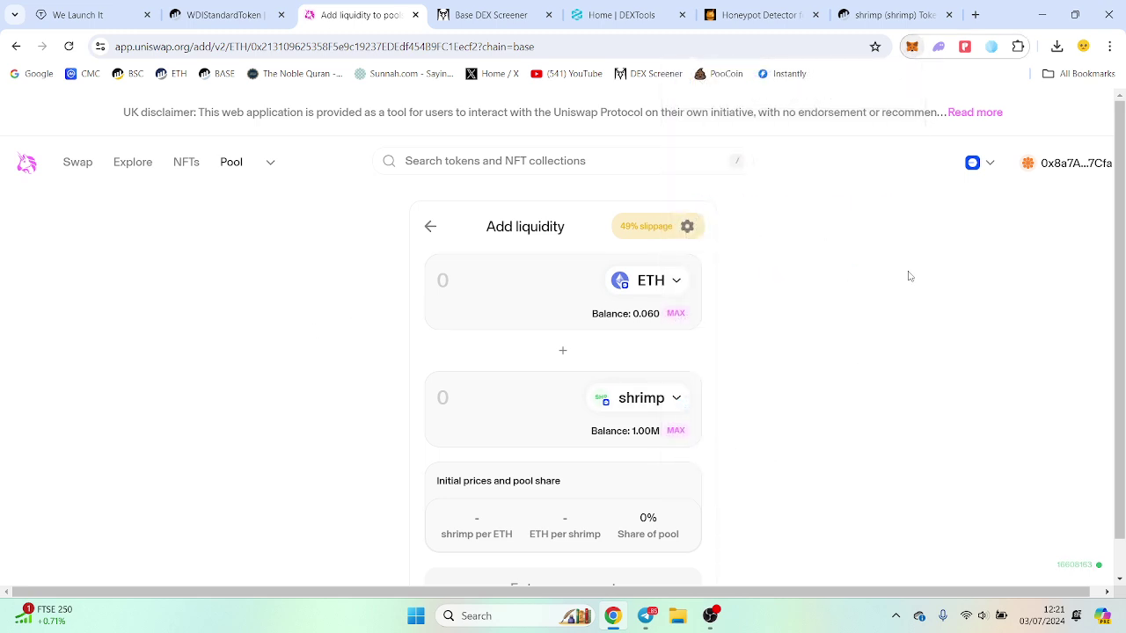
pyautogui.scroll(-1, 630, 259)
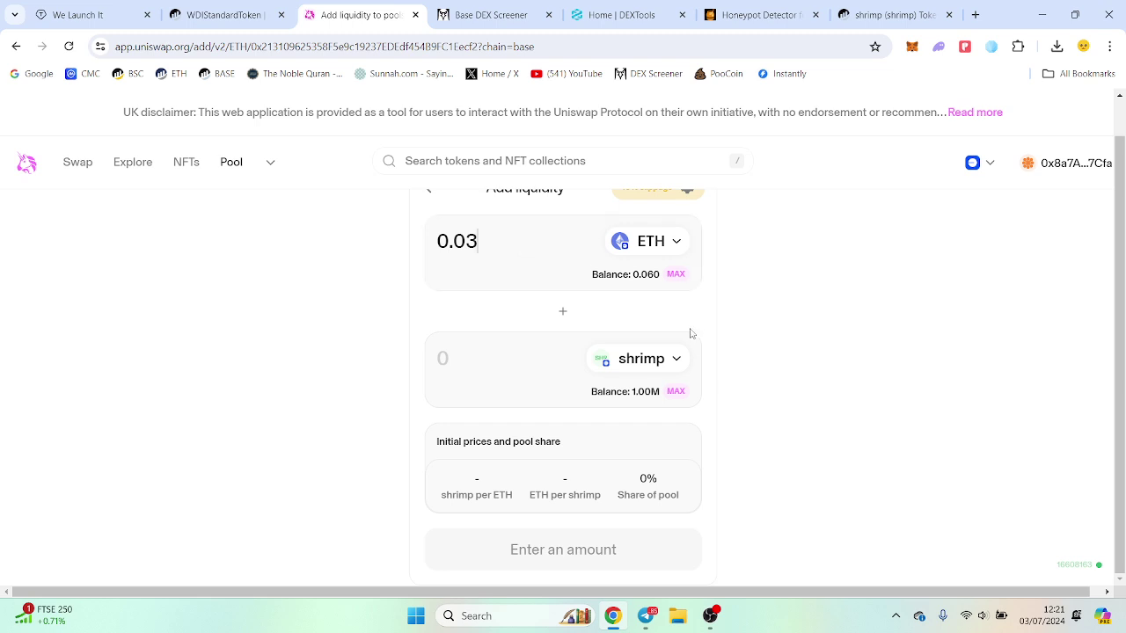
pyautogui.click(676, 392)
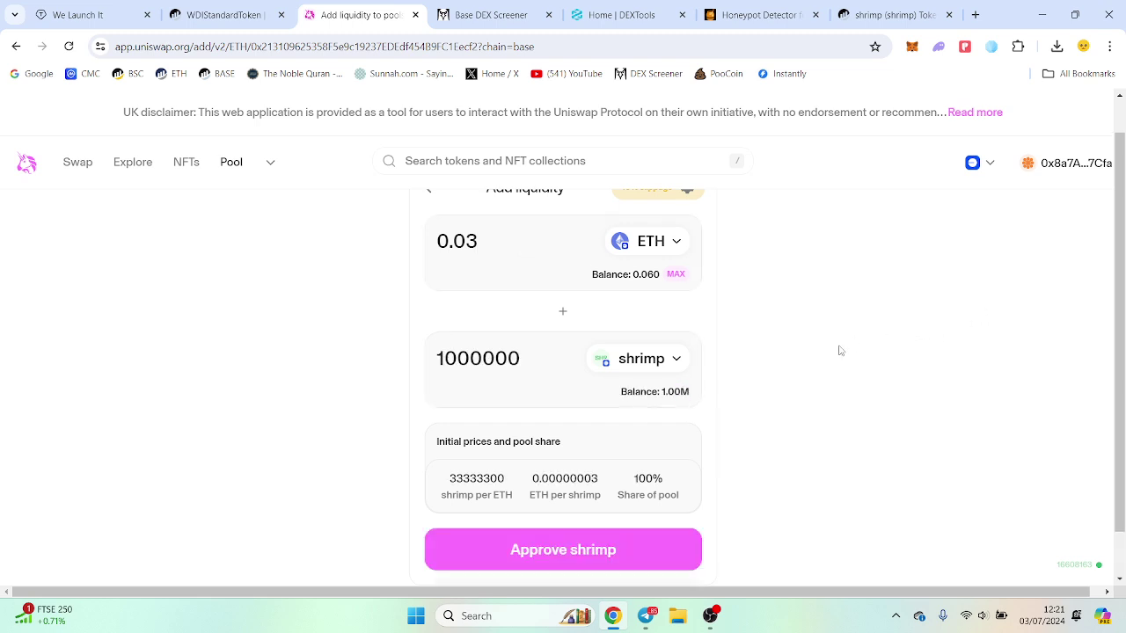
# - Approve Uniswap's use of shrimp in MetaMask with a custom spending cap of 1000000
pyautogui.click(571, 554)
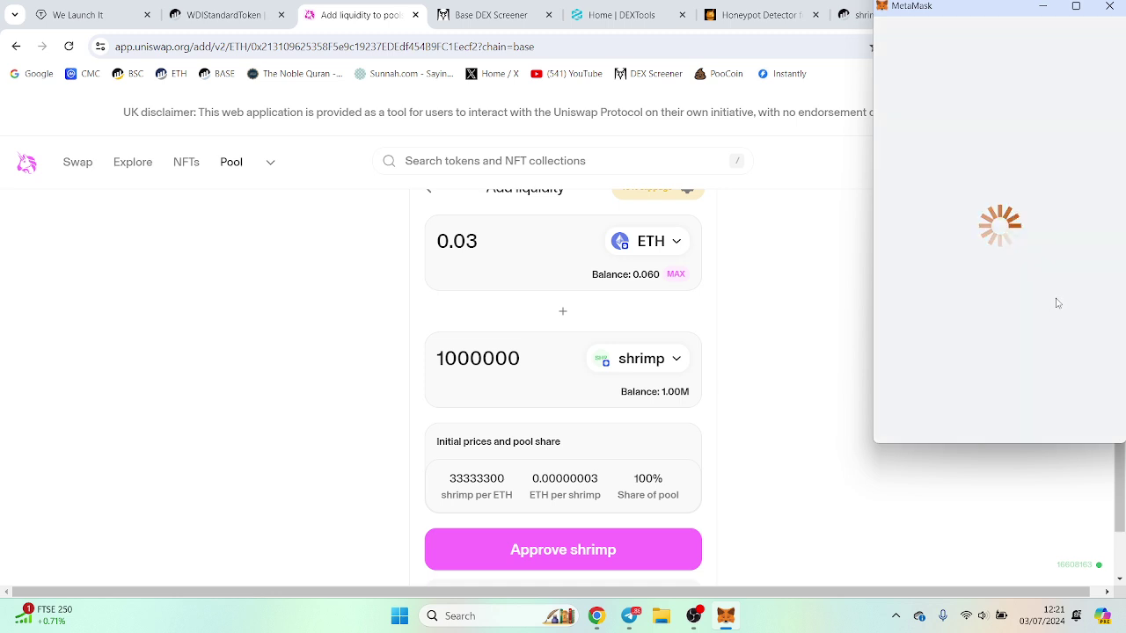
pyautogui.click(1060, 295)
pyautogui.scroll(-1, 1073, 330)
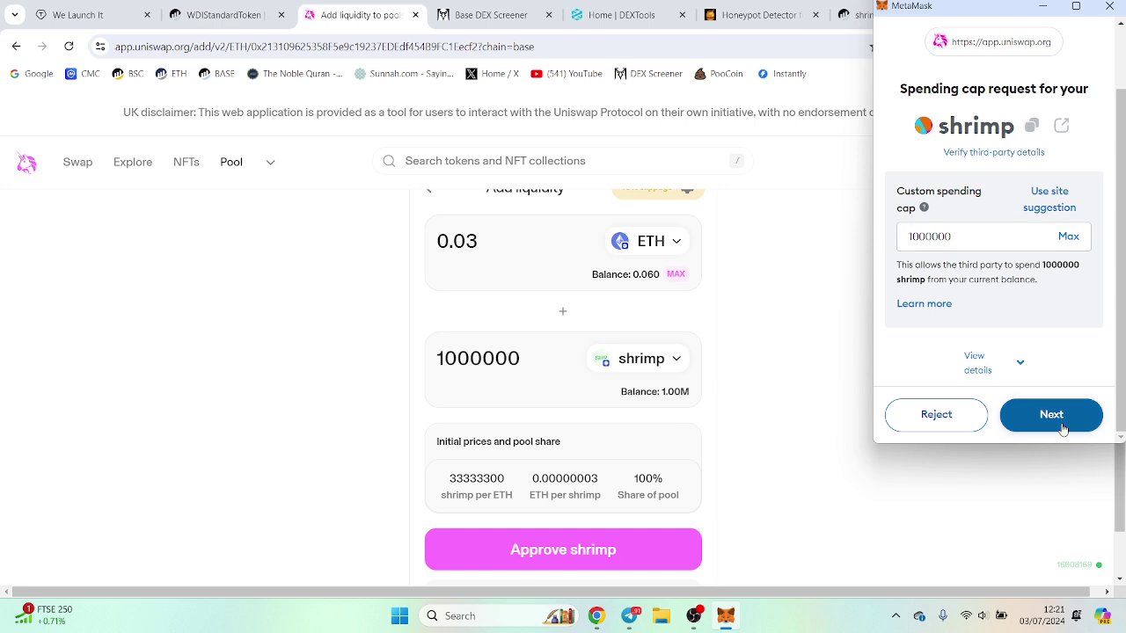
pyautogui.click(1062, 427)
pyautogui.click(1062, 428)
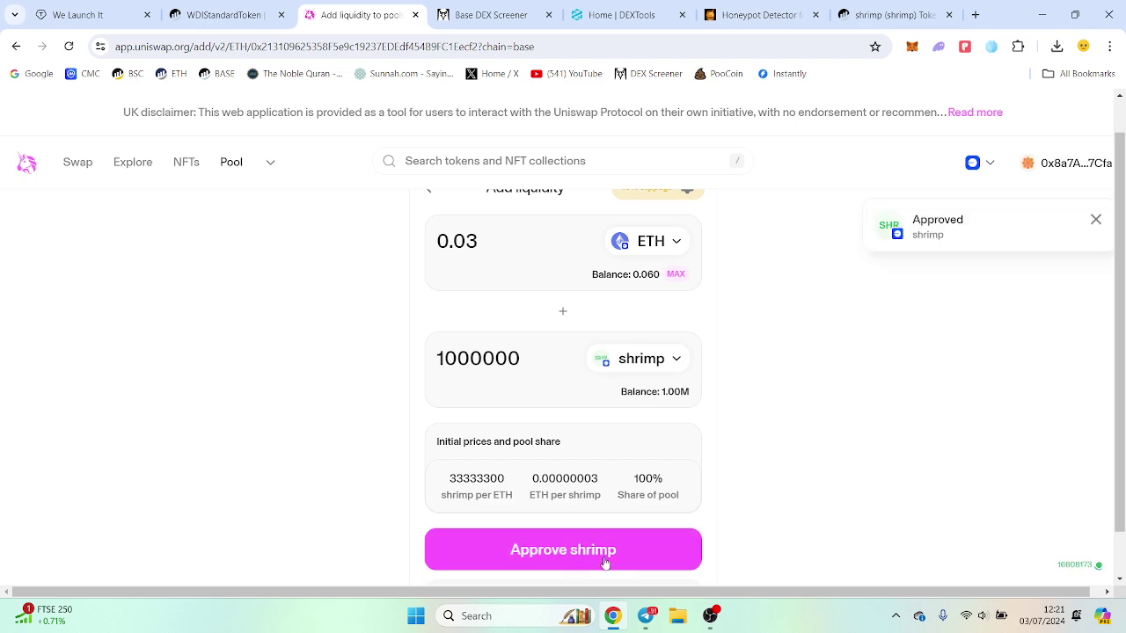
# - Create the ETH/shrimp pool, confirm the supply transaction in MetaMask, and close the success notice
pyautogui.click(626, 550)
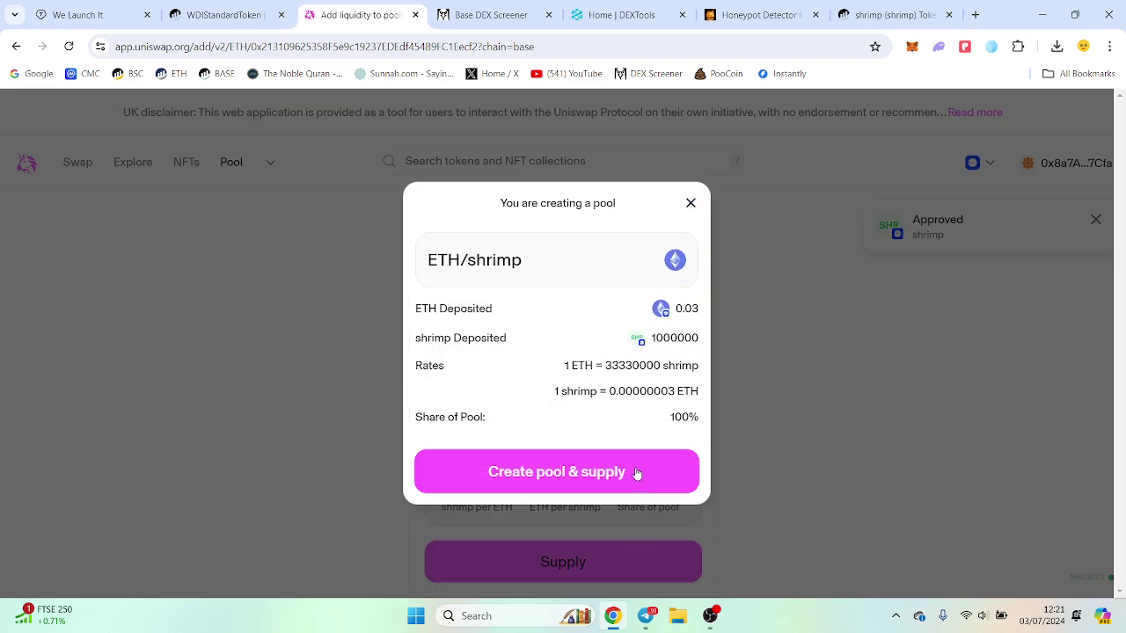
pyautogui.click(632, 473)
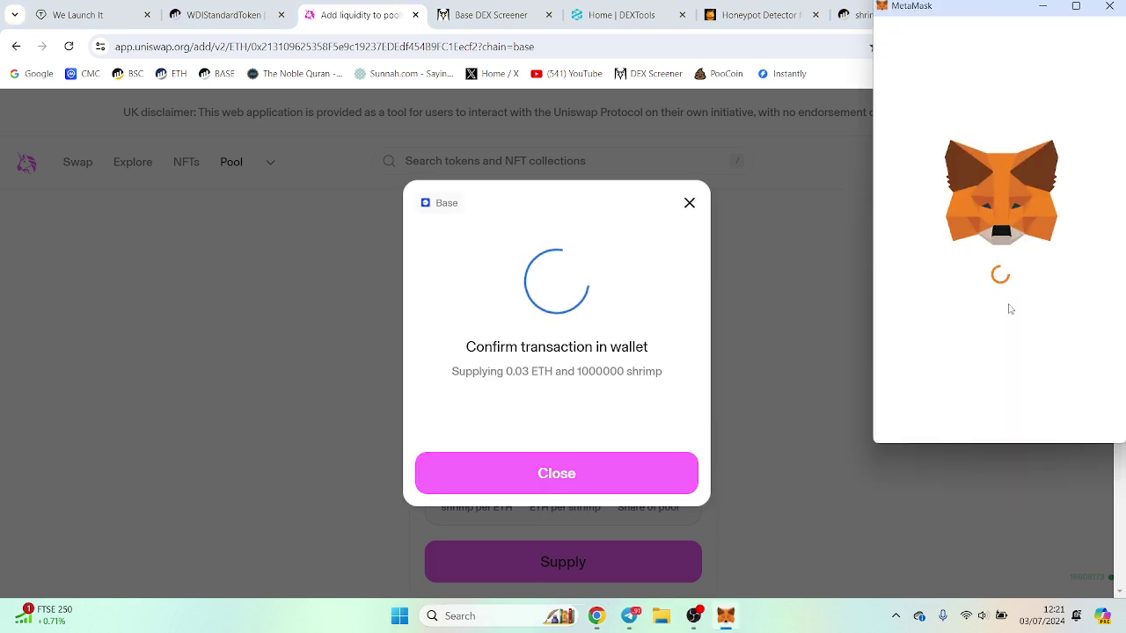
pyautogui.scroll(-2, 1095, 374)
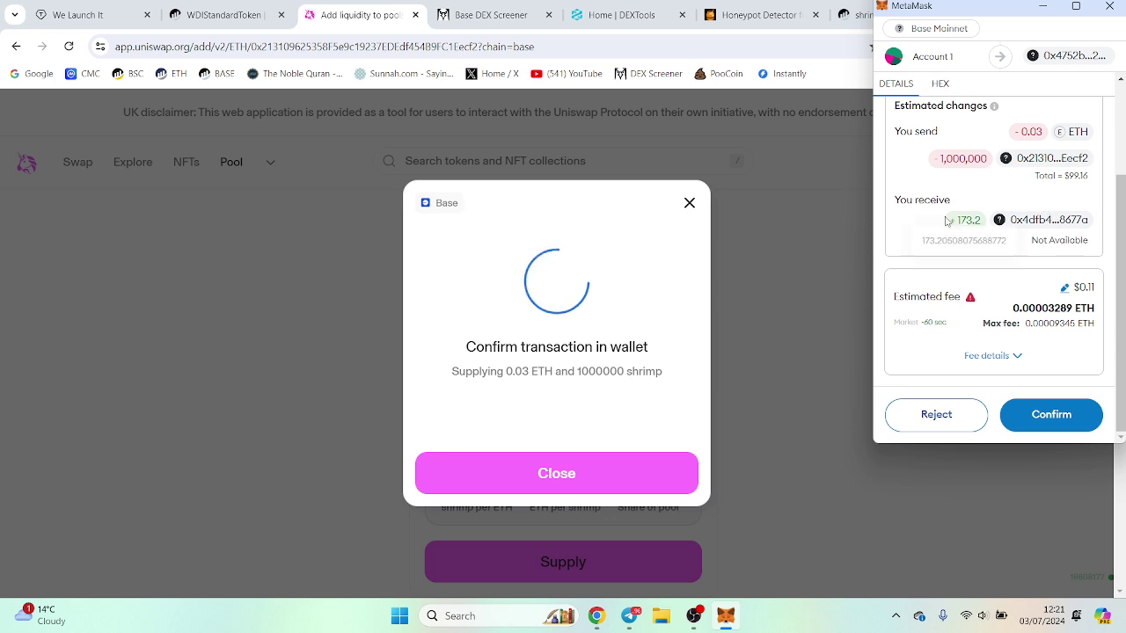
pyautogui.moveTo(949, 221); pyautogui.dragTo(984, 227)
pyautogui.click(1075, 418)
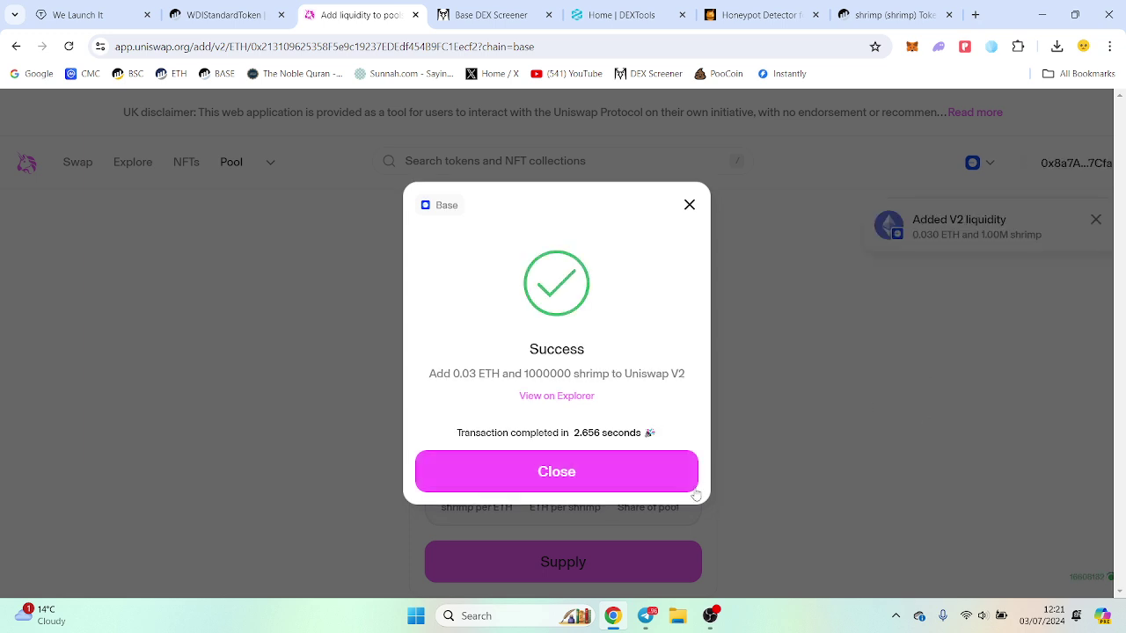
pyautogui.click(658, 480)
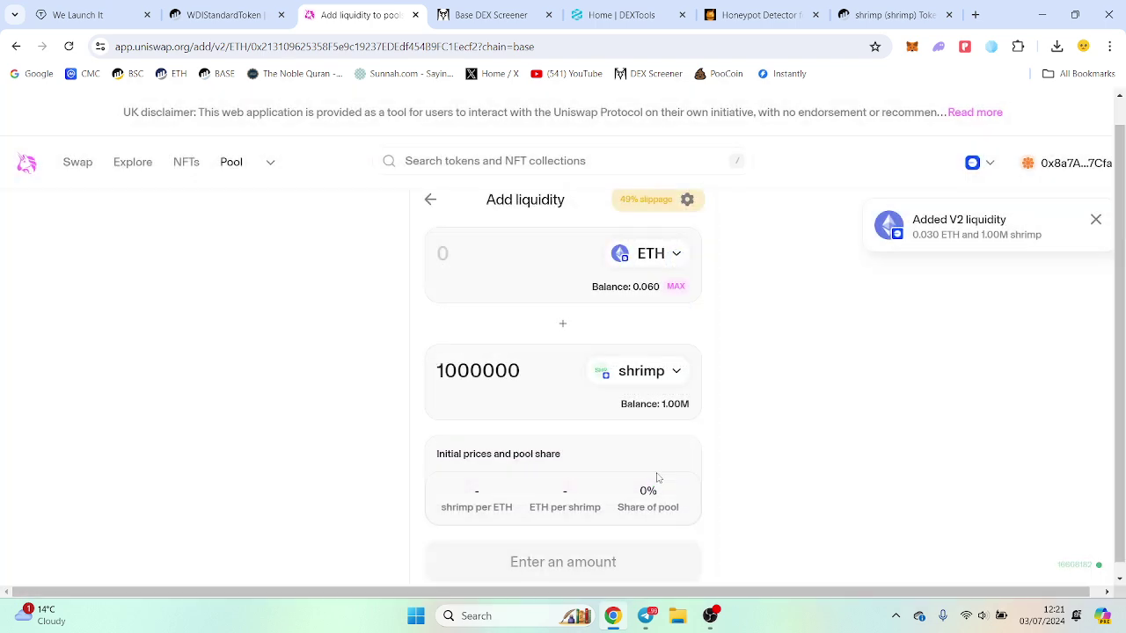
# - Switch to DEXTools and open the shrimp/WETH pair by searching for the token's contract address
pyautogui.click(622, 15)
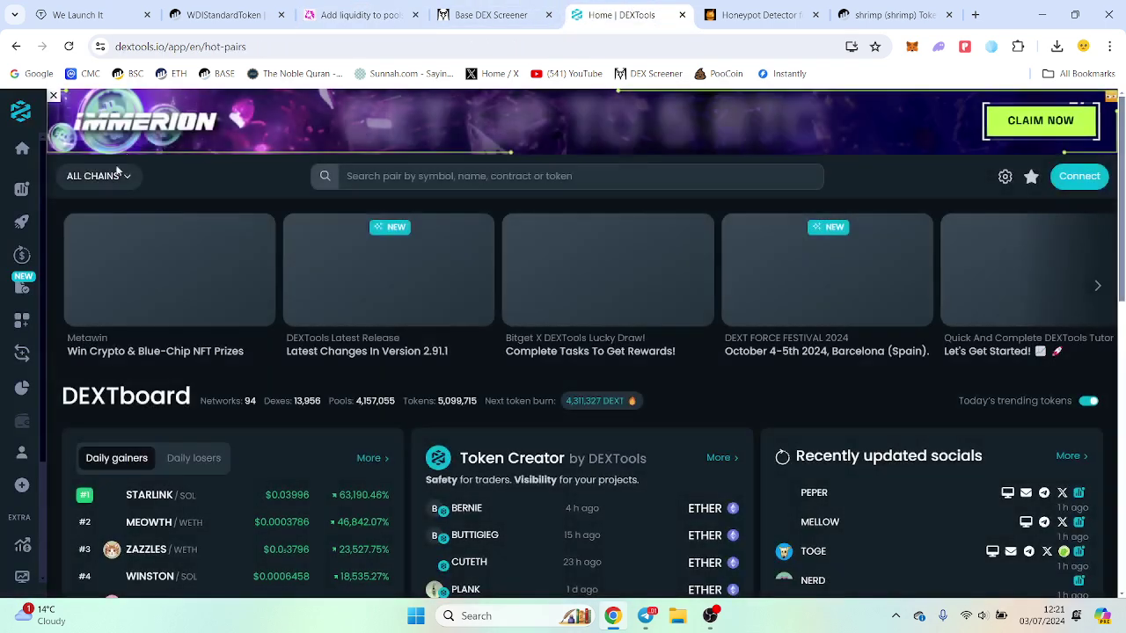
pyautogui.click(437, 175)
pyautogui.hotkey('ctrl', 'v')
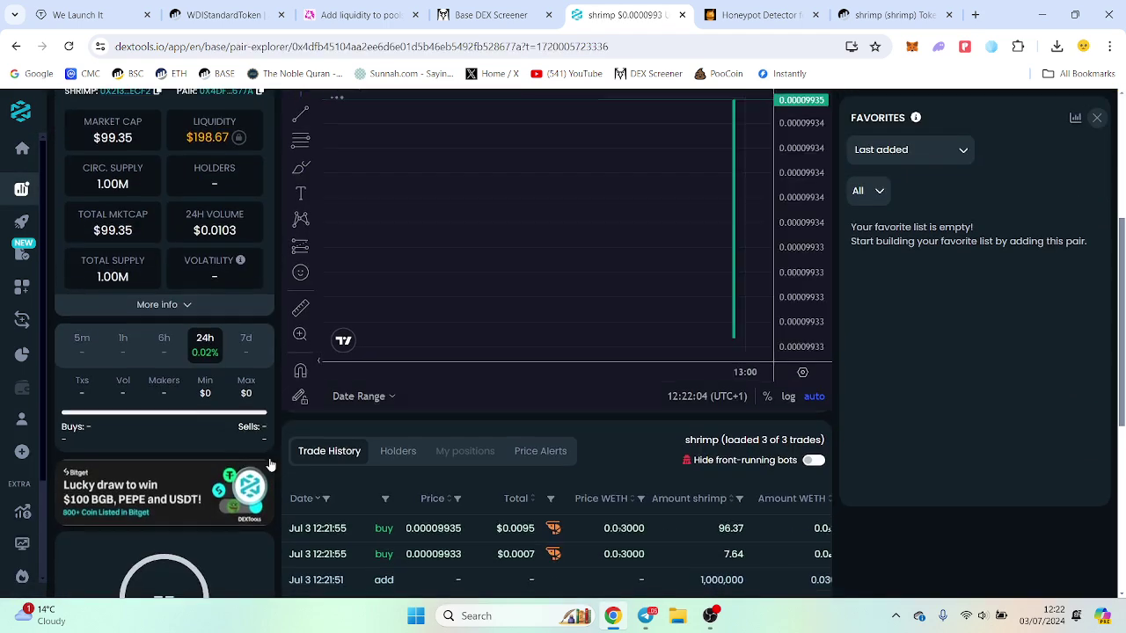
# - Examine the shrimp pair's liquidity figure and the totals of the buys in its trade history
pyautogui.scroll(3, 269, 459)
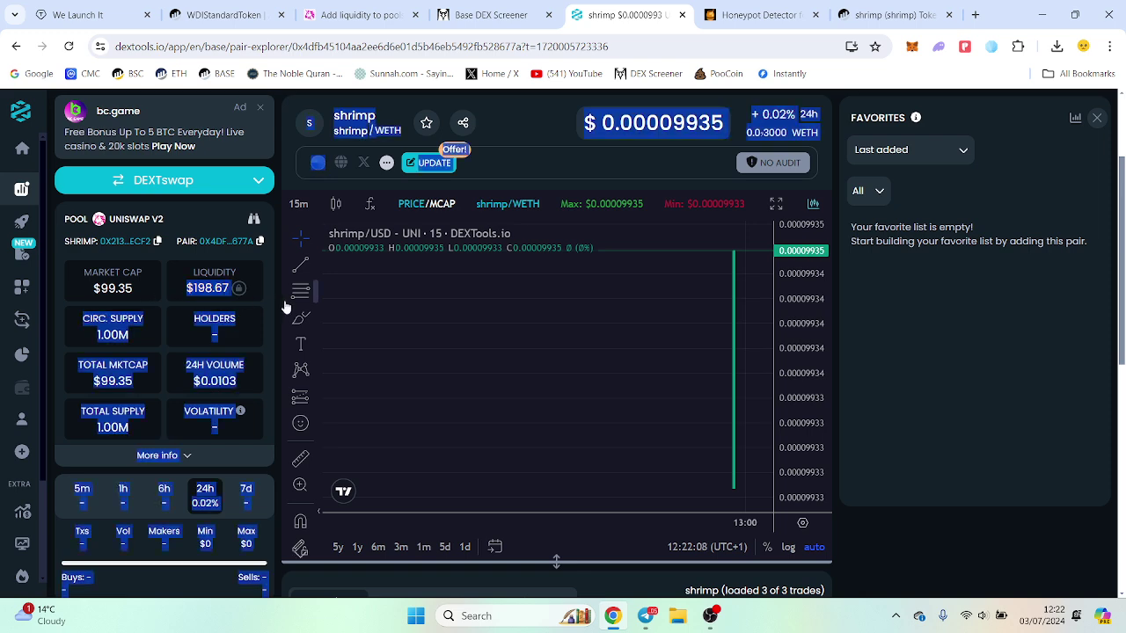
pyautogui.moveTo(195, 288); pyautogui.dragTo(233, 293)
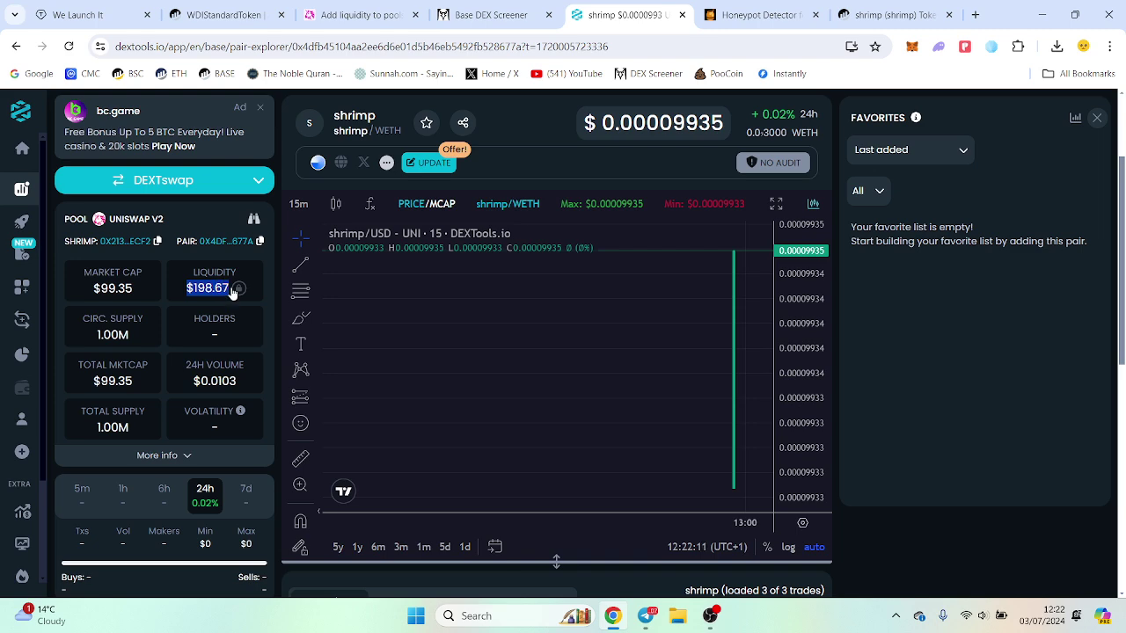
pyautogui.click(267, 287)
pyautogui.scroll(-3, 268, 287)
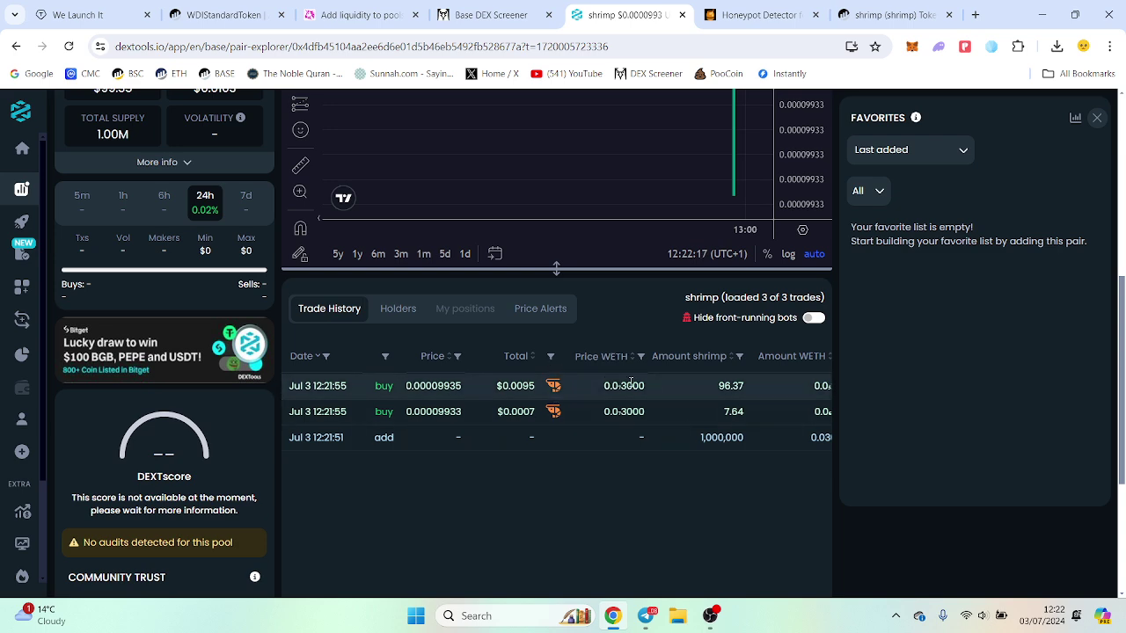
pyautogui.moveTo(496, 388); pyautogui.dragTo(525, 386)
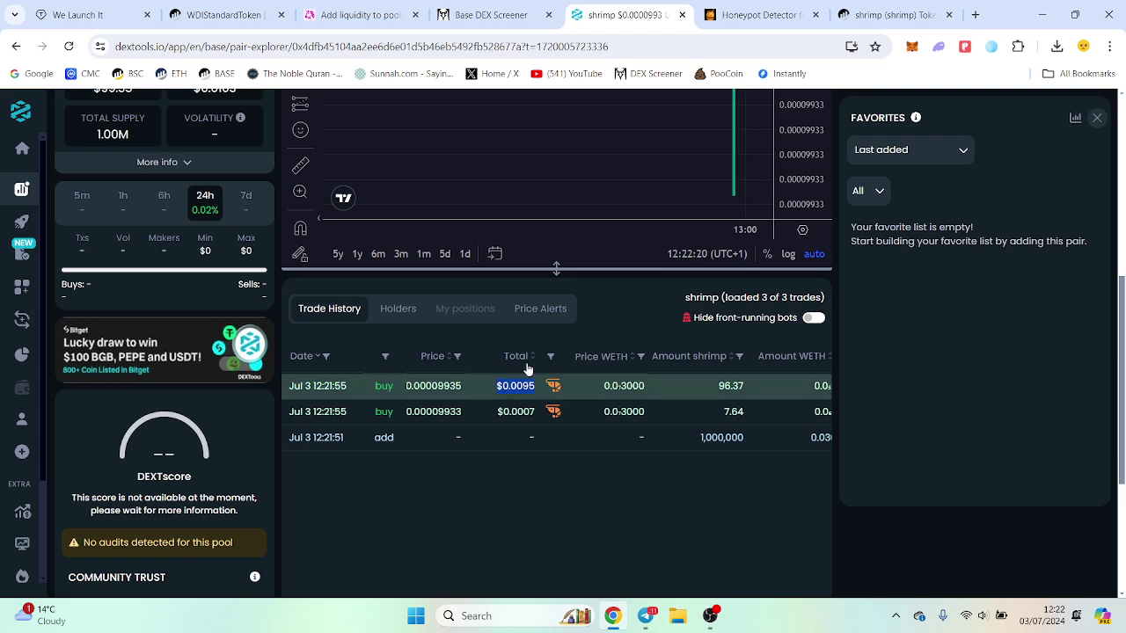
pyautogui.click(529, 366)
pyautogui.click(513, 365)
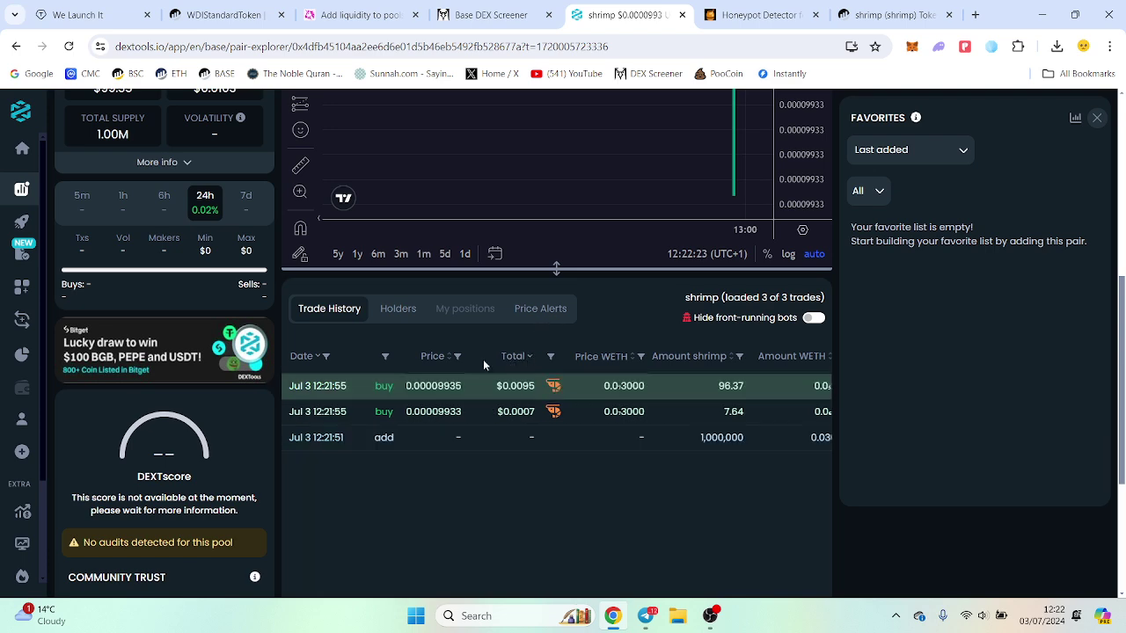
pyautogui.click(325, 357)
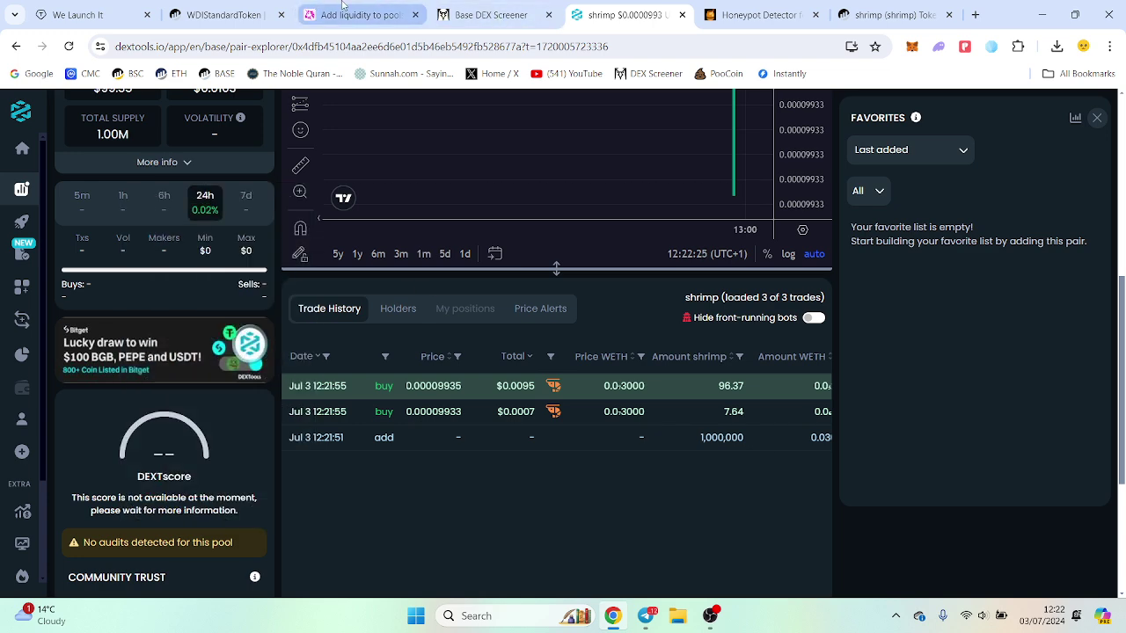
# - Switch the active MetaMask wallet to Account 2
pyautogui.click(912, 46)
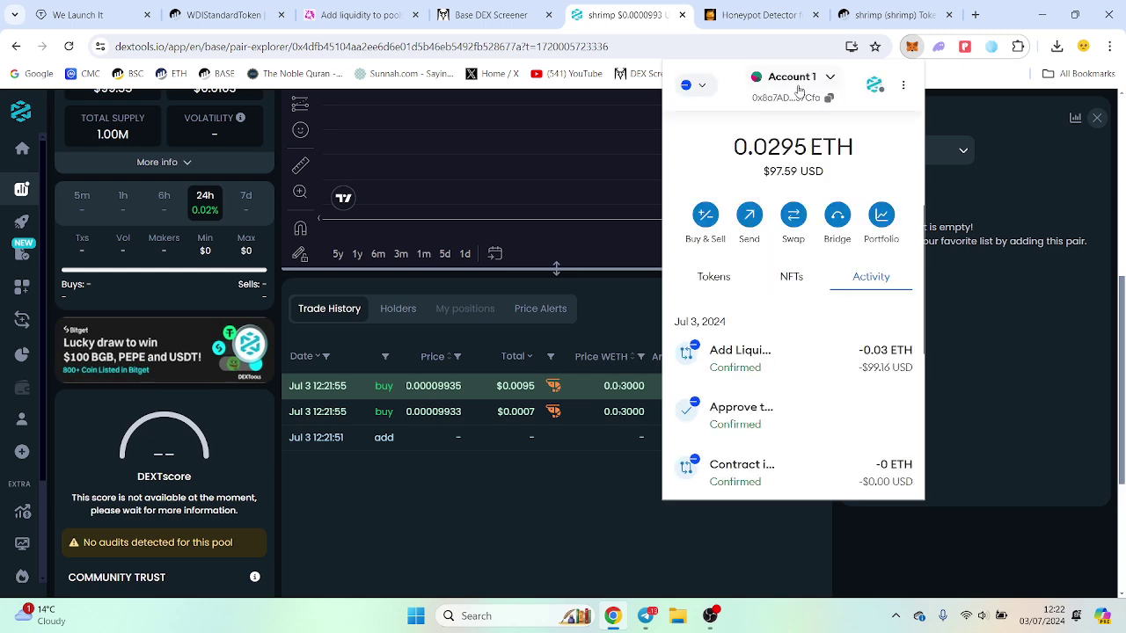
pyautogui.click(802, 82)
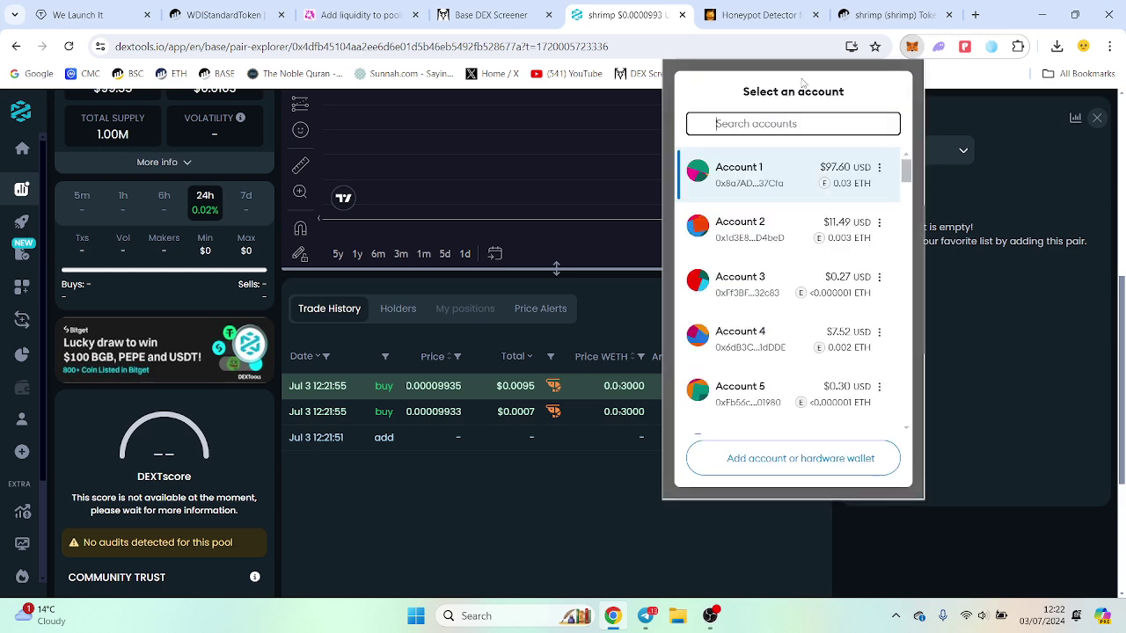
pyautogui.click(774, 243)
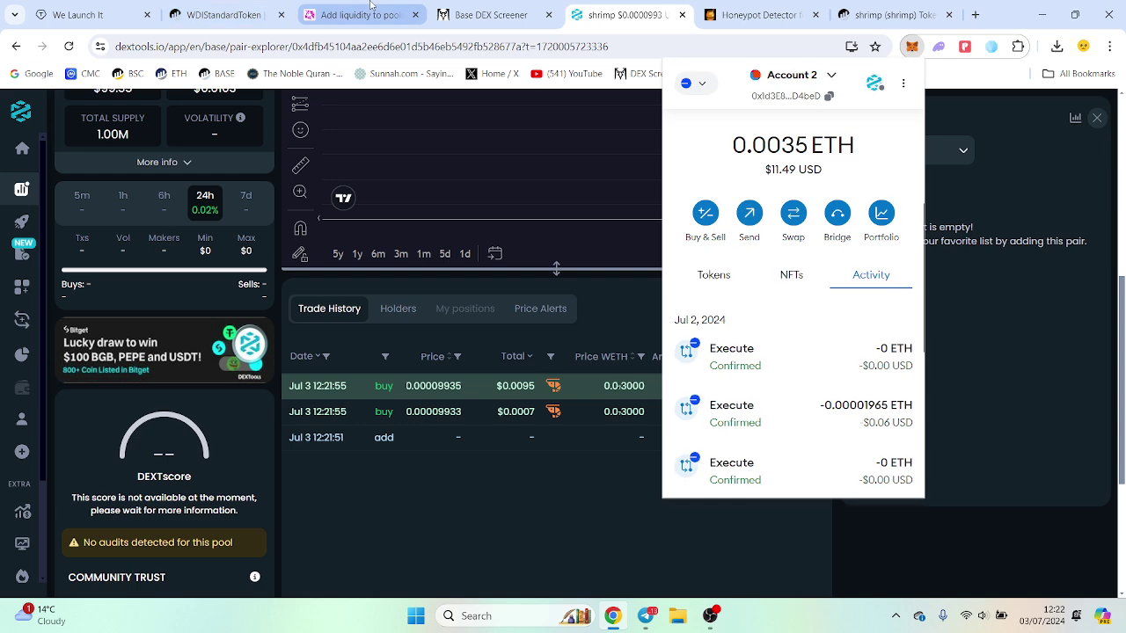
# - Return to Uniswap, open its swap form, and choose shrimp as the token to buy using its contract address
pyautogui.click(372, 8)
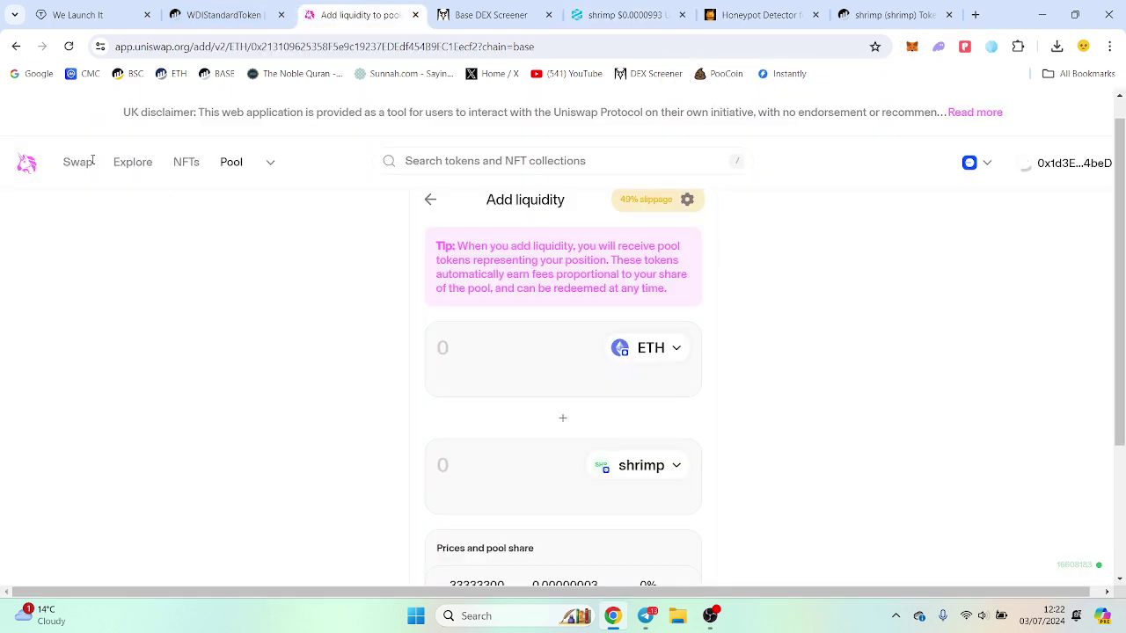
pyautogui.click(85, 162)
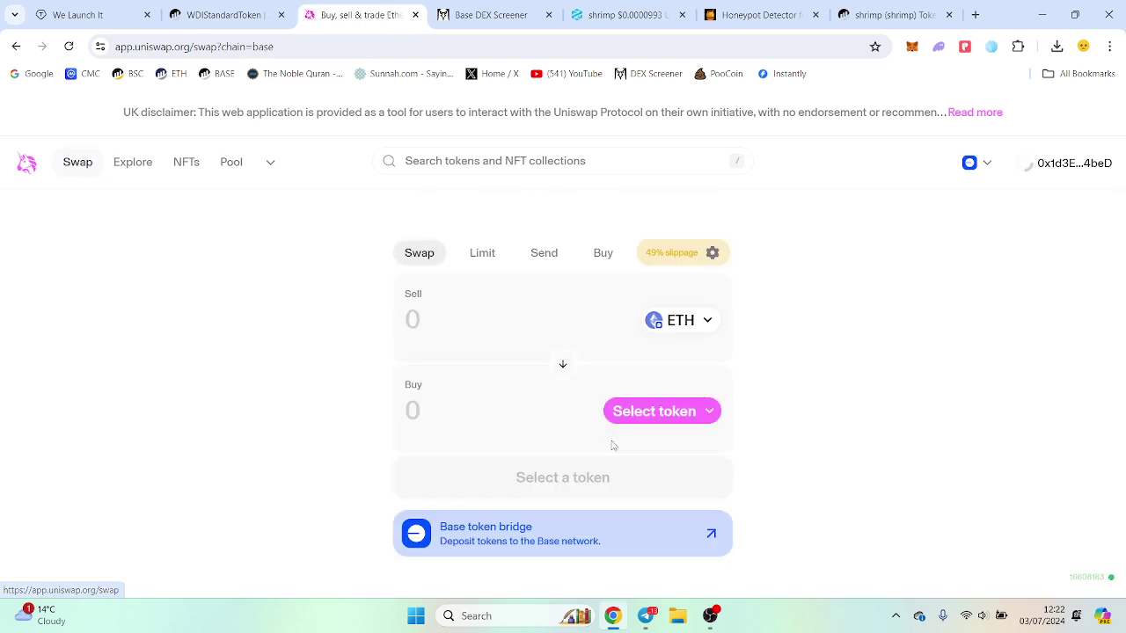
pyautogui.click(648, 410)
pyautogui.hotkey('ctrl', 'v')
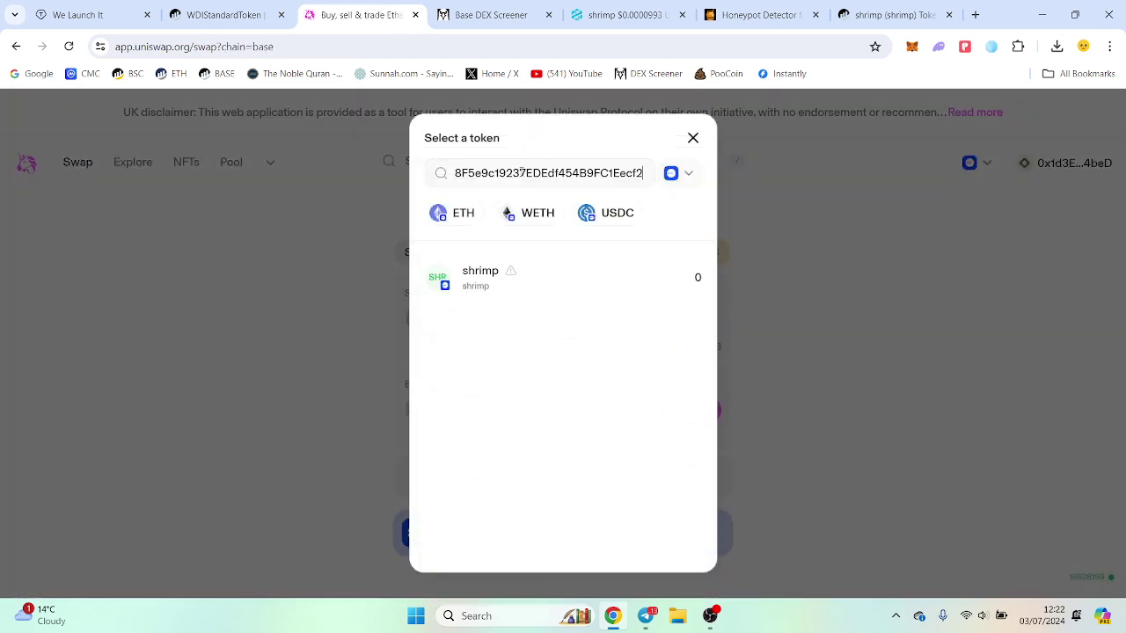
pyautogui.click(520, 275)
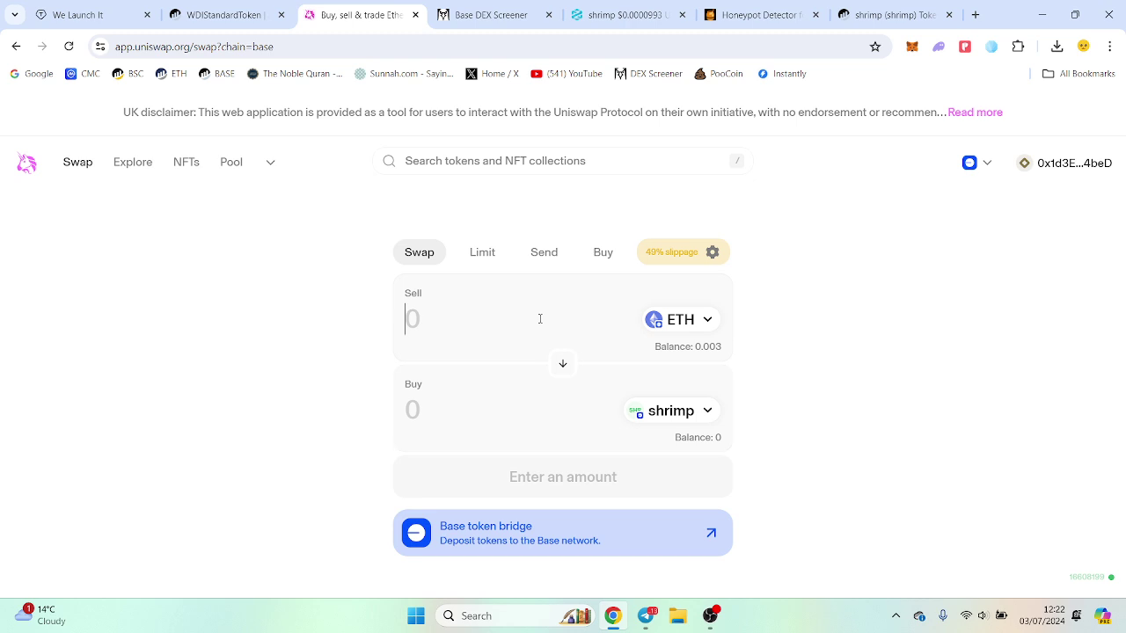
# - Swap 0.0001 ETH for shrimp on Uniswap and confirm the transaction in the MetaMask wallet
pyautogui.click(540, 317)
pyautogui.write('0.0001')
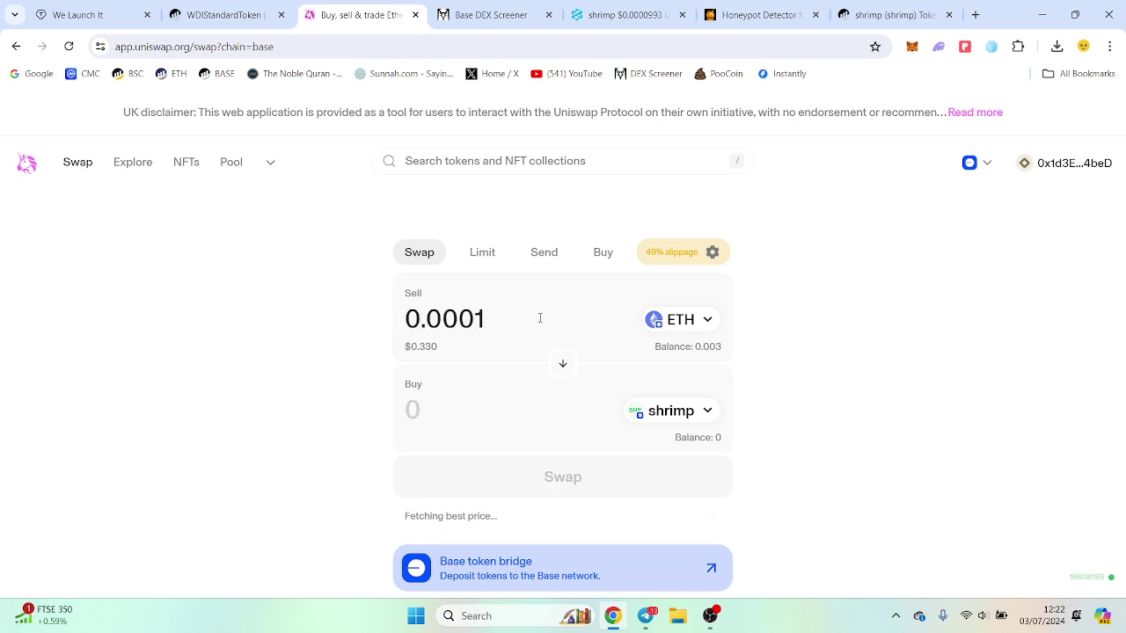
pyautogui.click(608, 489)
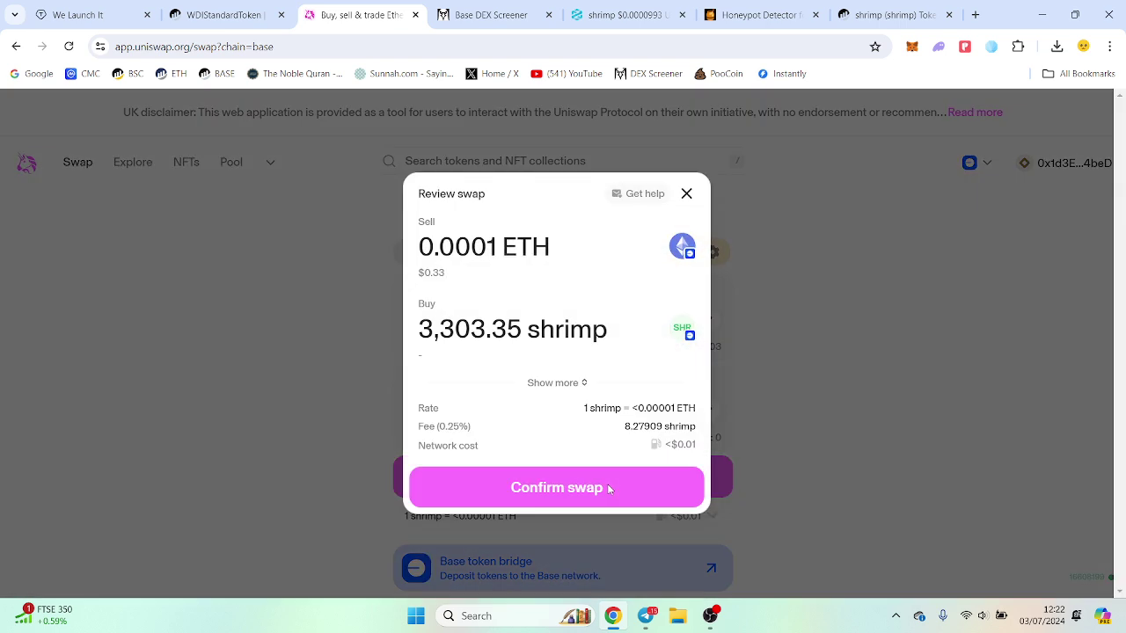
pyautogui.click(608, 488)
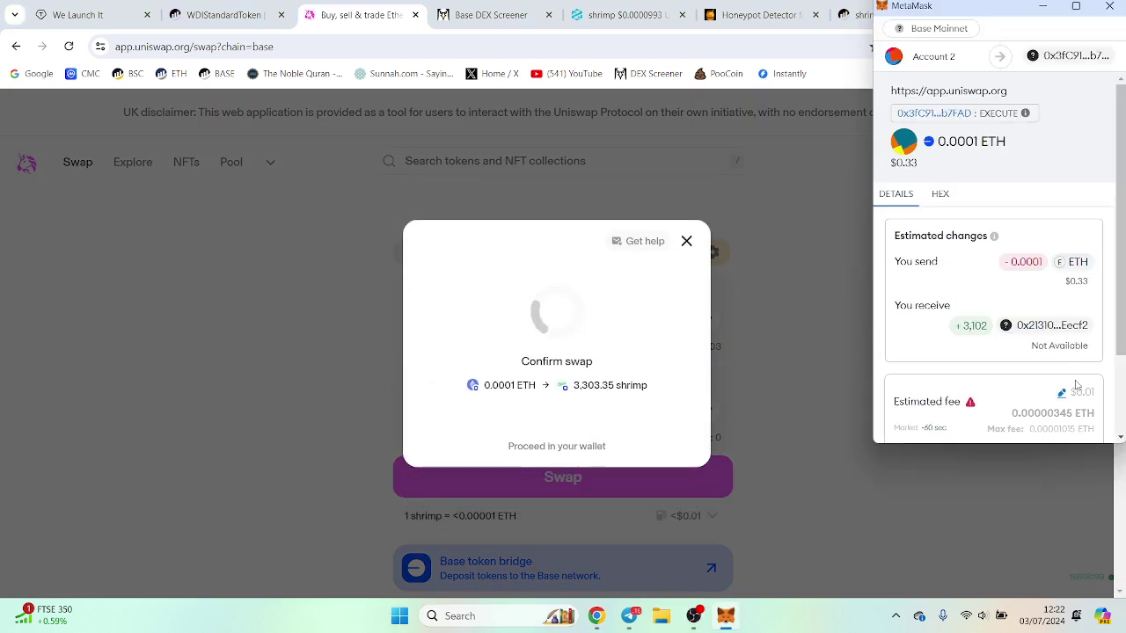
pyautogui.scroll(-2, 1077, 387)
pyautogui.click(1066, 419)
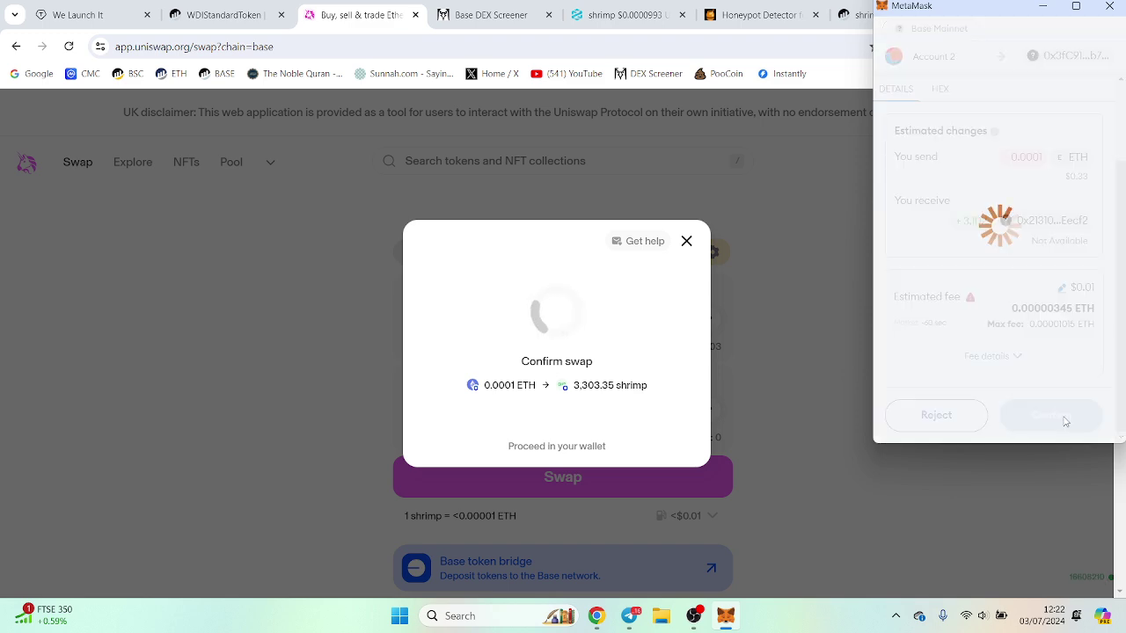
# - Check the DEXTools trade history for the new shrimp buy, and return to Uniswap to dismiss the swap dialog
pyautogui.click(622, 13)
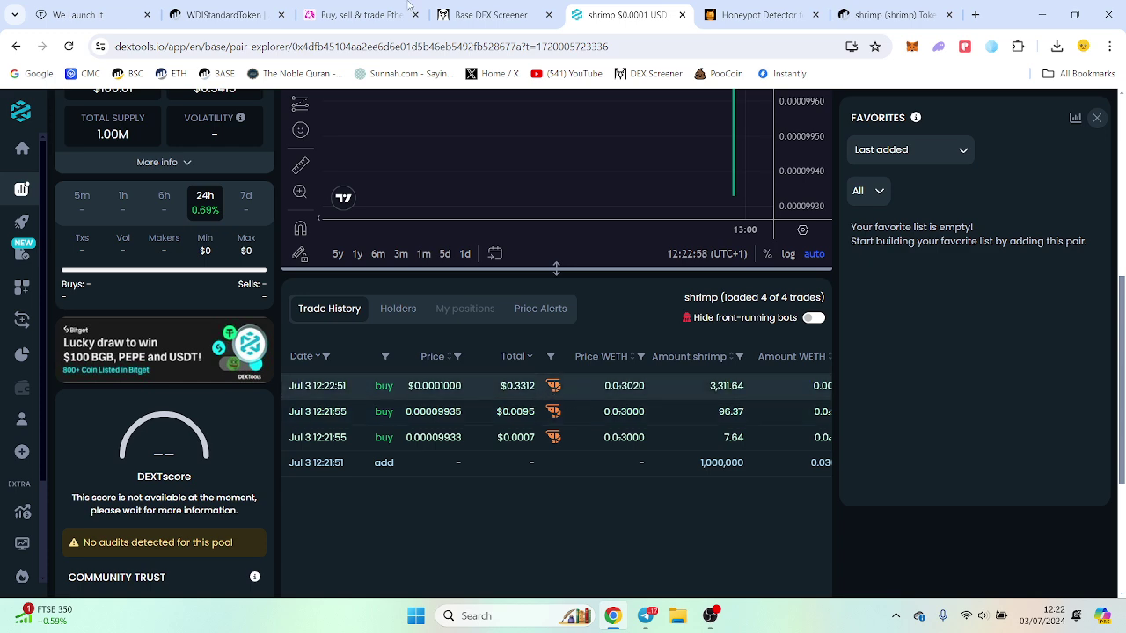
pyautogui.click(361, 15)
pyautogui.click(684, 243)
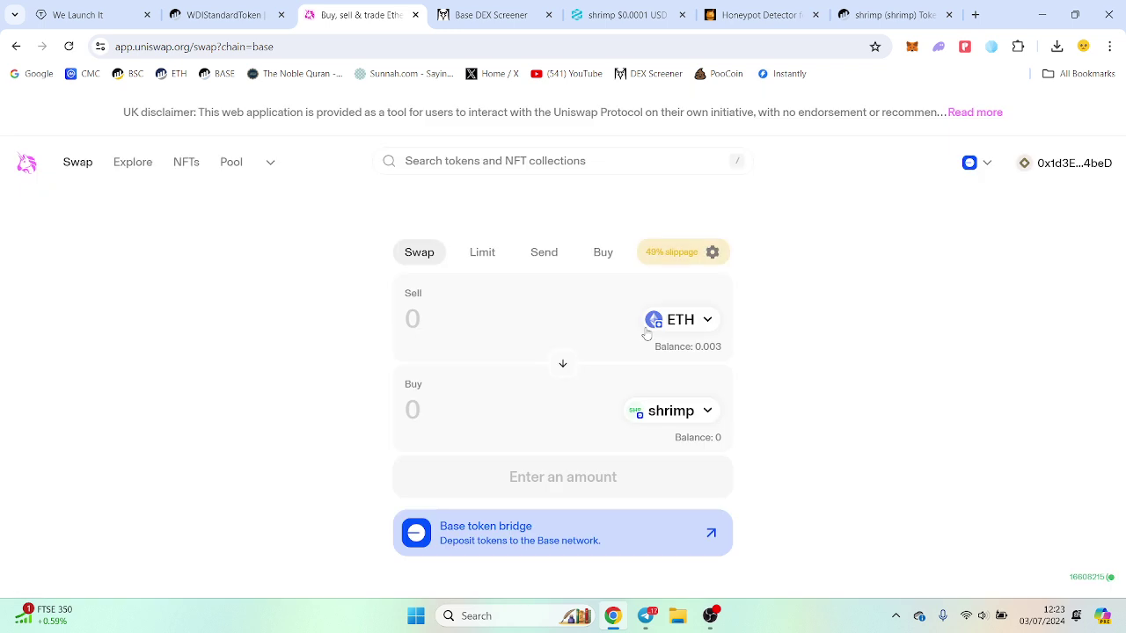
# - Choose shrimp using its contract address and reverse the swap direction to sell shrimp for ETH
pyautogui.click(562, 364)
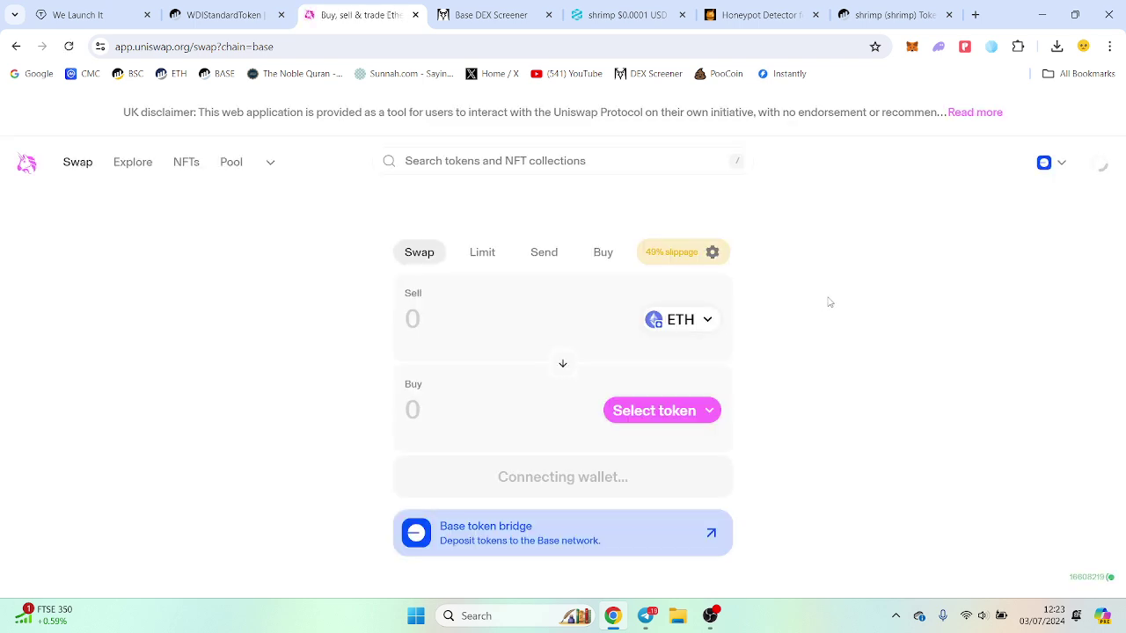
pyautogui.click(648, 413)
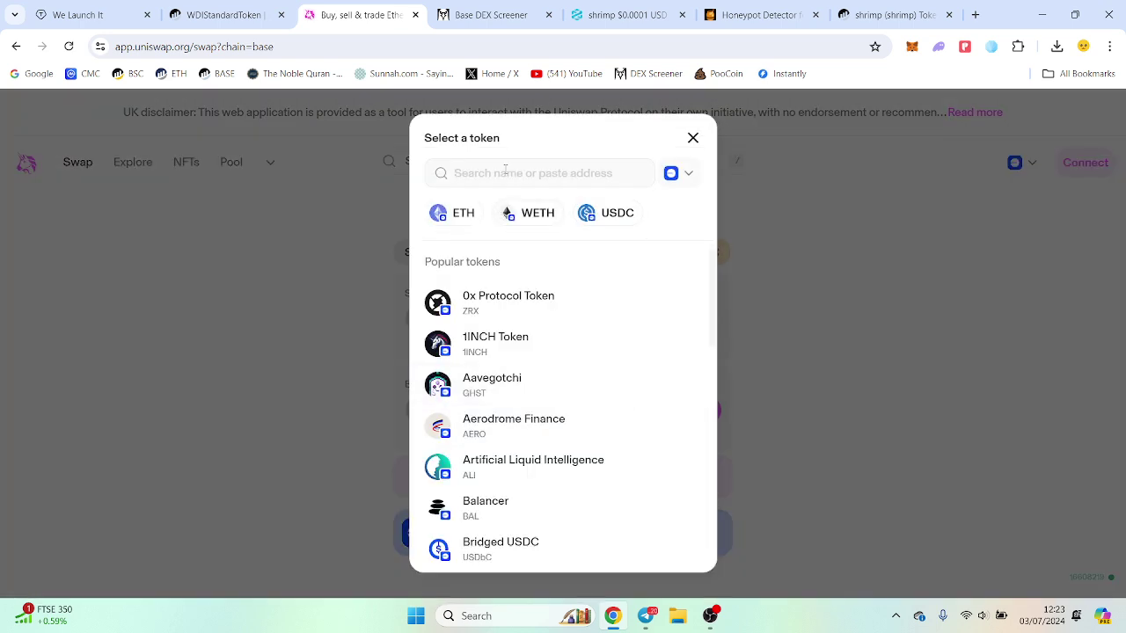
pyautogui.hotkey('ctrl', 'v')
pyautogui.click(540, 291)
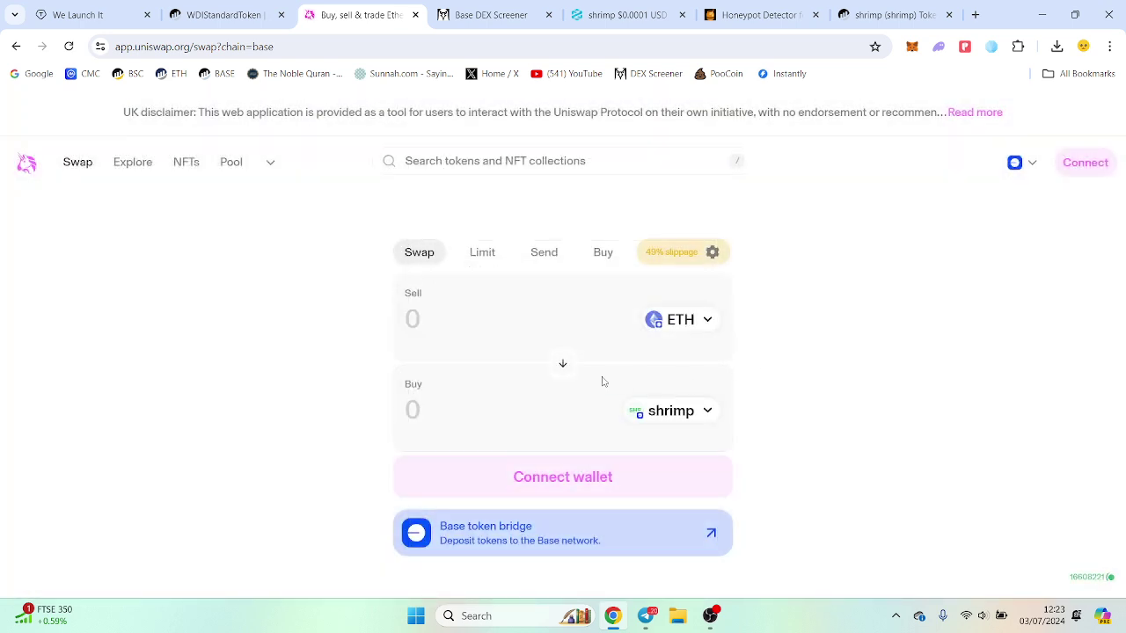
pyautogui.click(564, 364)
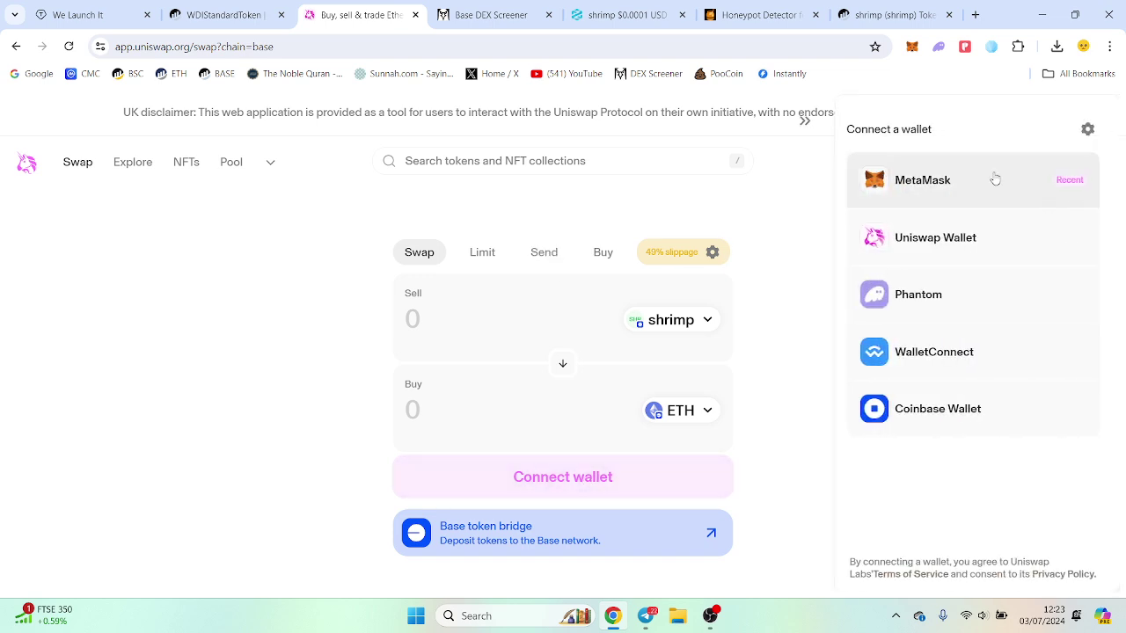
# - Connect the MetaMask wallet to Uniswap and approve the requested account permissions
pyautogui.click(995, 178)
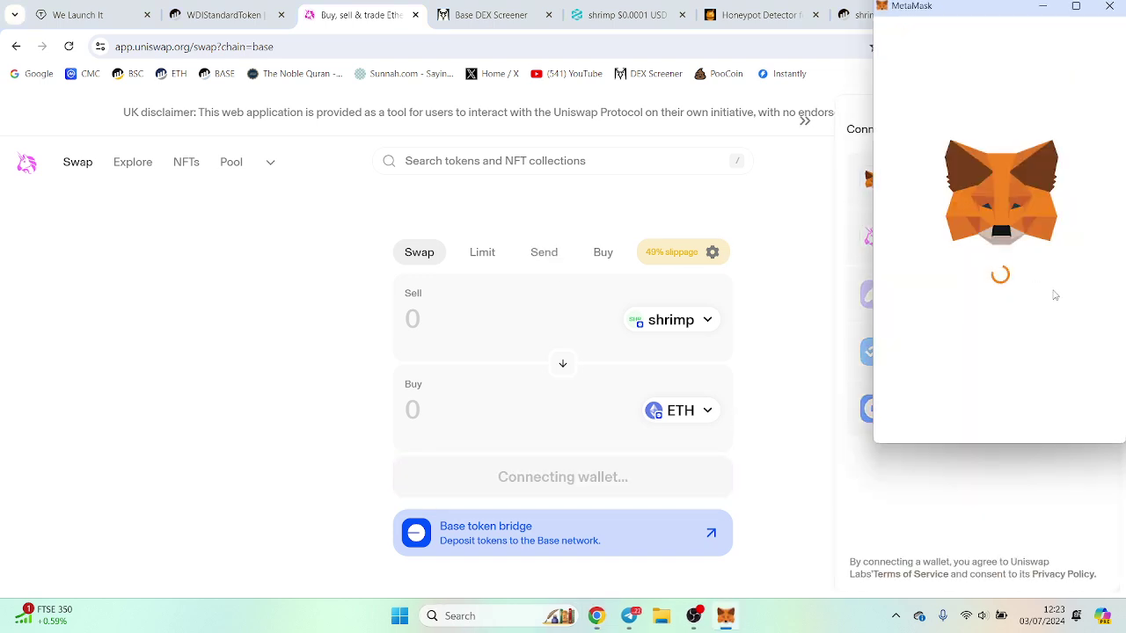
pyautogui.click(1072, 413)
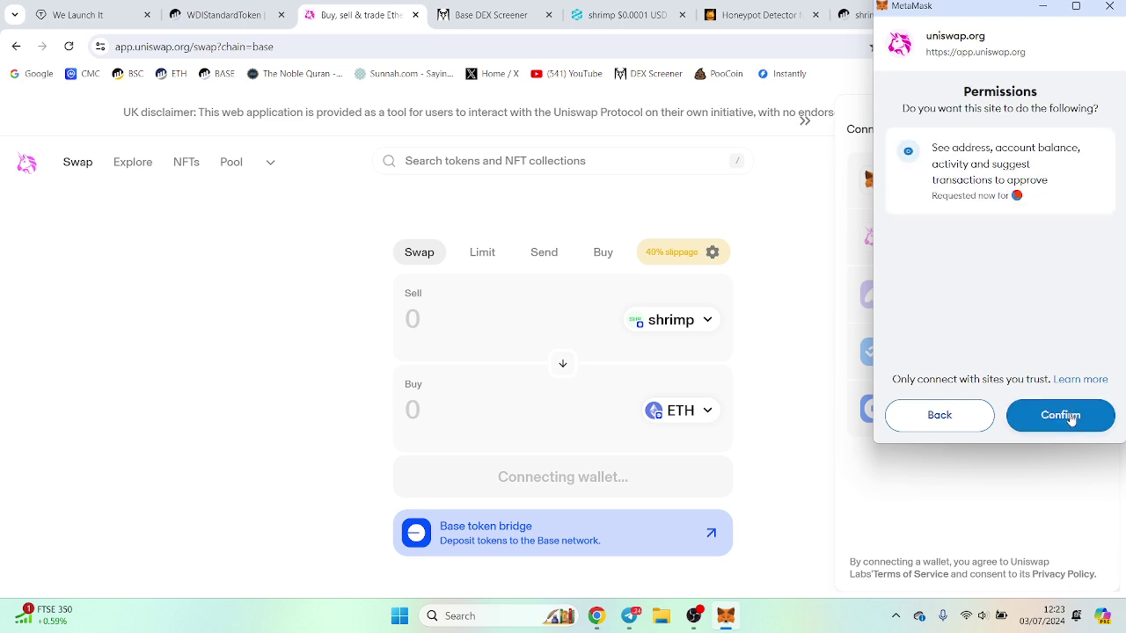
pyautogui.click(1071, 417)
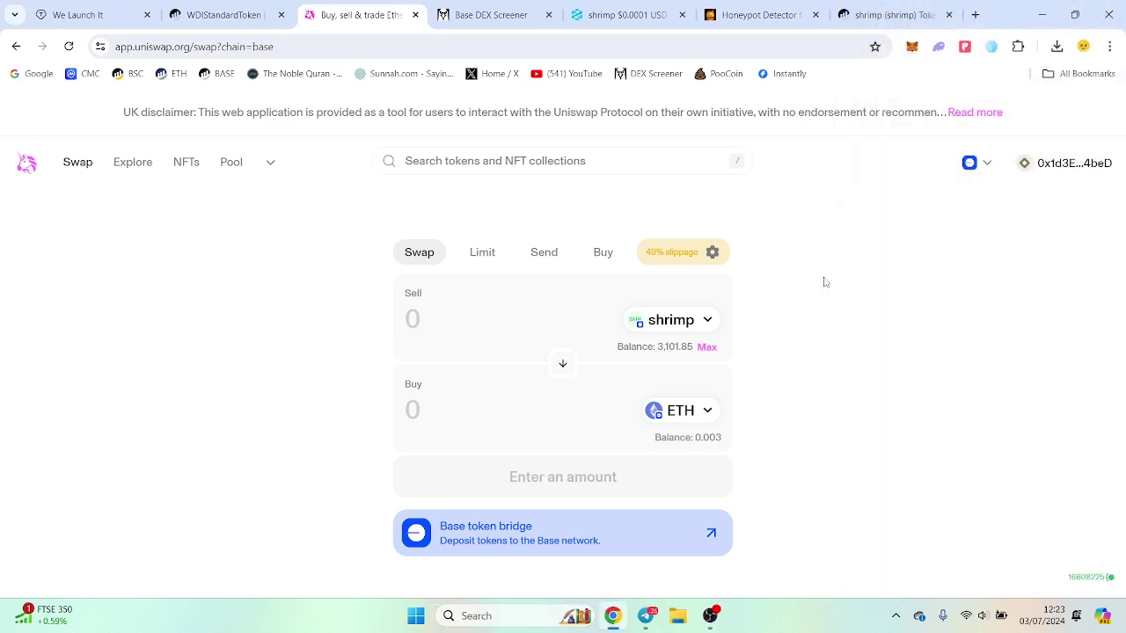
# - Enter 100 shrimp as the amount to sell for ETH and submit the swap for wallet approval
pyautogui.click(476, 315)
pyautogui.write('100')
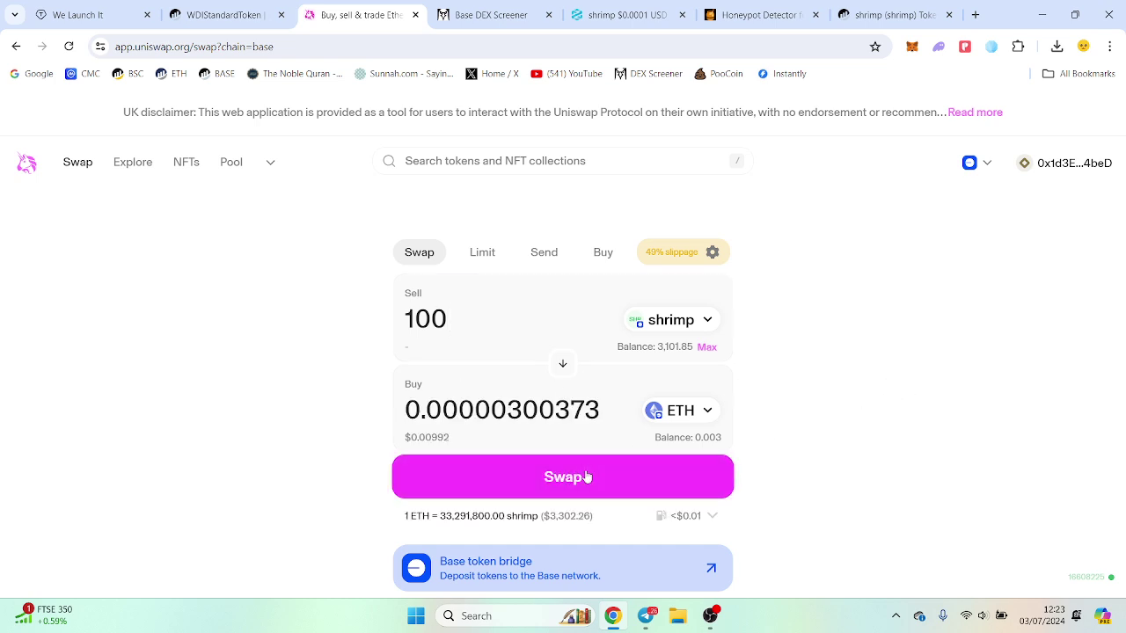
pyautogui.click(585, 476)
pyautogui.click(637, 486)
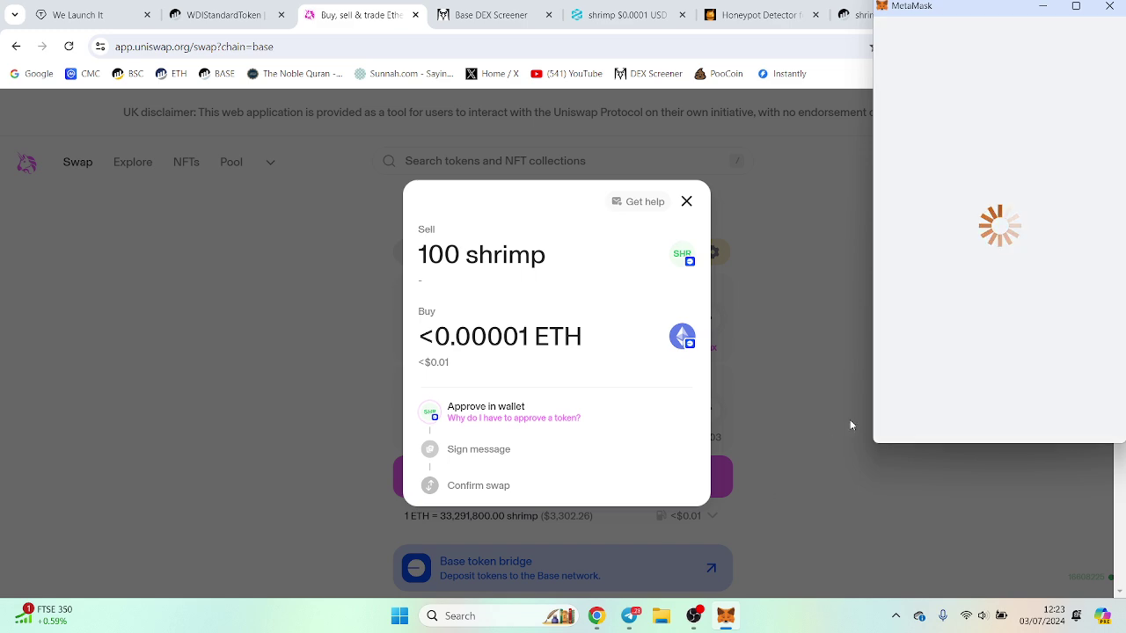
# - Set the shrimp spending cap to the account's maximum balance and approve it in MetaMask
pyautogui.click(1068, 238)
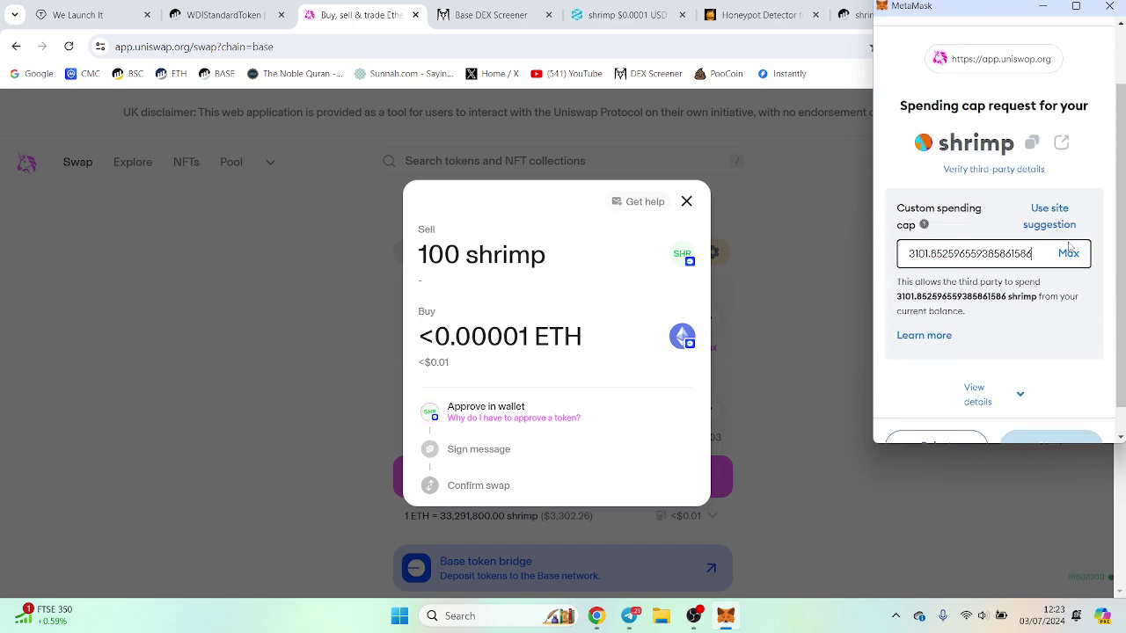
pyautogui.scroll(-1, 1047, 400)
pyautogui.click(1050, 416)
pyautogui.click(1049, 416)
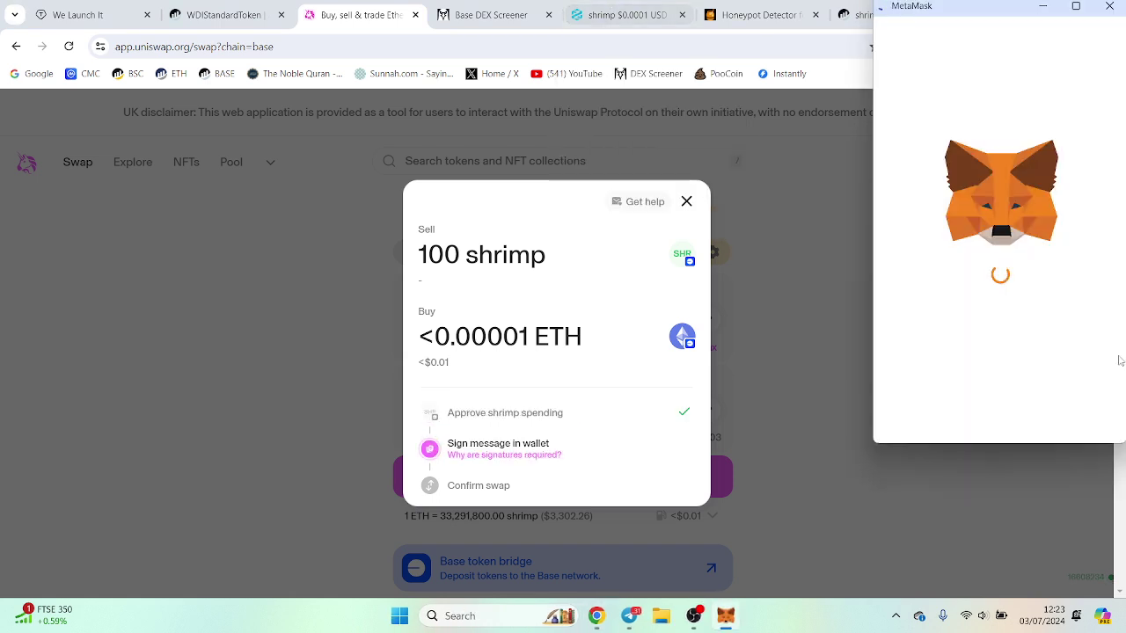
# - Sign the Uniswap message and confirm the 100 shrimp sale in MetaMask, dismissing the swap dialog
pyautogui.scroll(-1, 1077, 380)
pyautogui.scroll(-1, 1078, 380)
pyautogui.click(1074, 429)
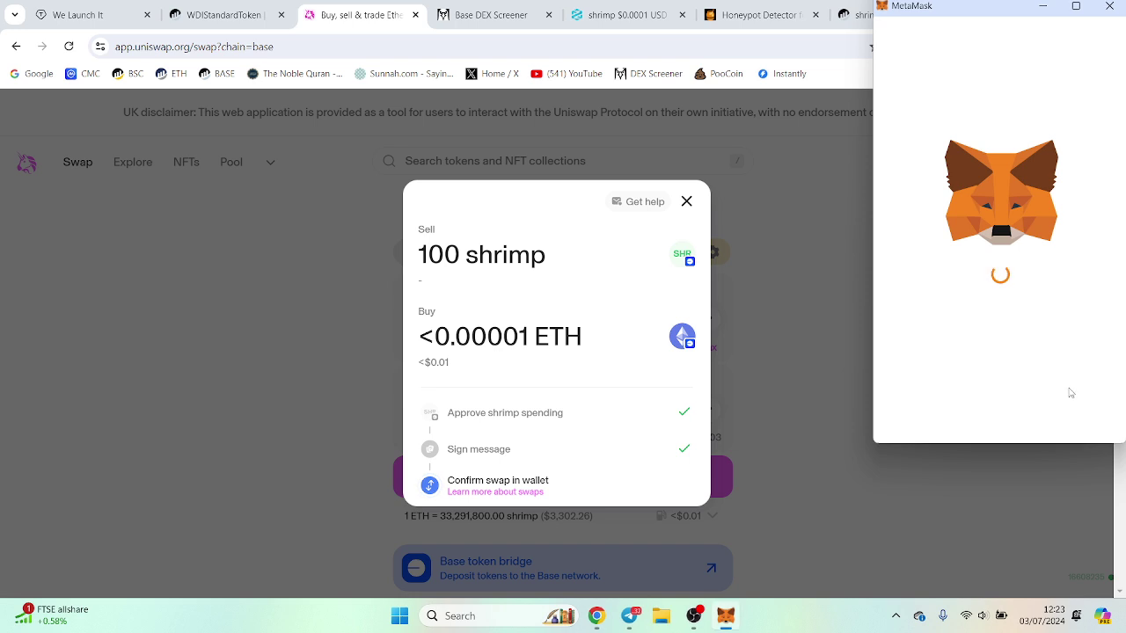
pyautogui.scroll(-1, 1077, 387)
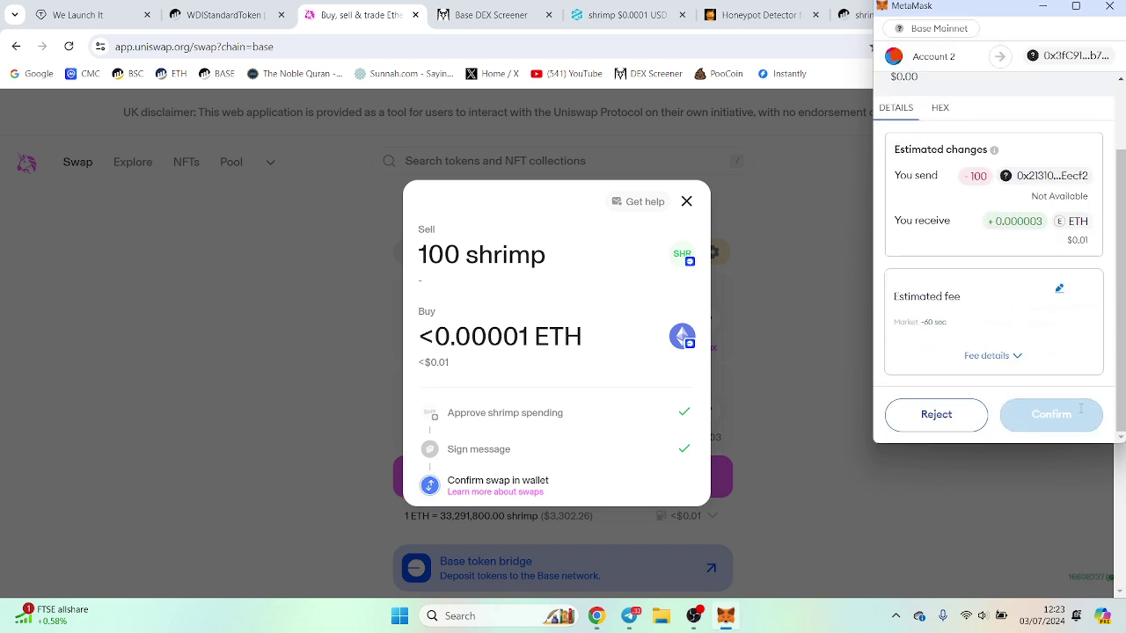
pyautogui.click(1056, 416)
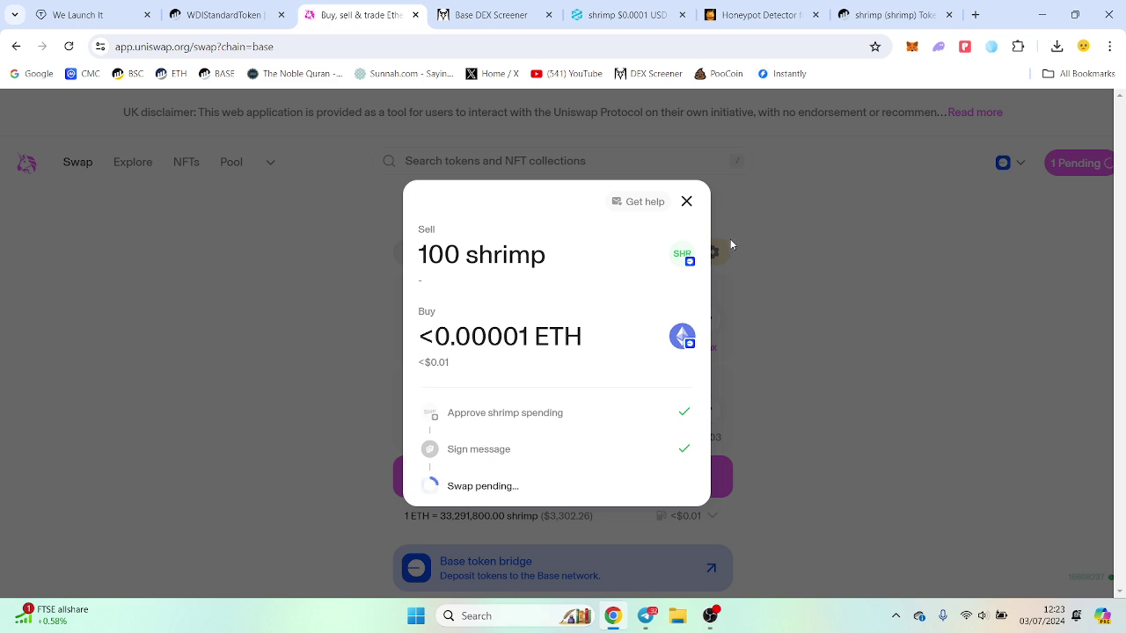
pyautogui.click(687, 241)
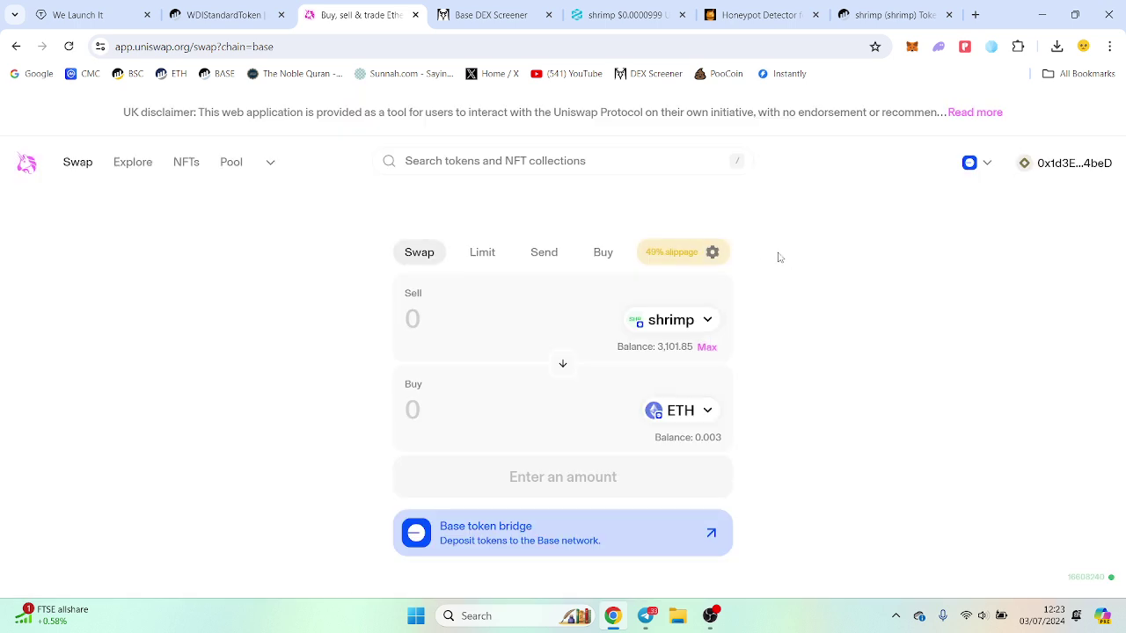
# - Sort the shrimp pair's DEXTools trade history by newest date and examine the amounts of the sell transactions
pyautogui.click(625, 15)
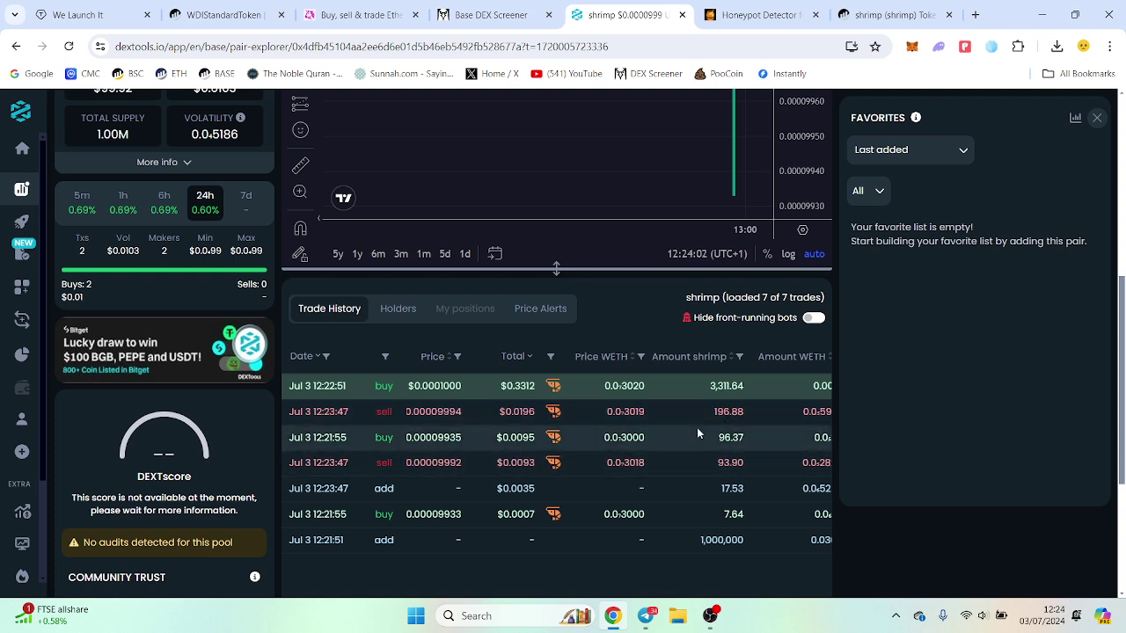
pyautogui.scroll(1, 623, 475)
pyautogui.scroll(-1, 623, 475)
pyautogui.click(320, 291)
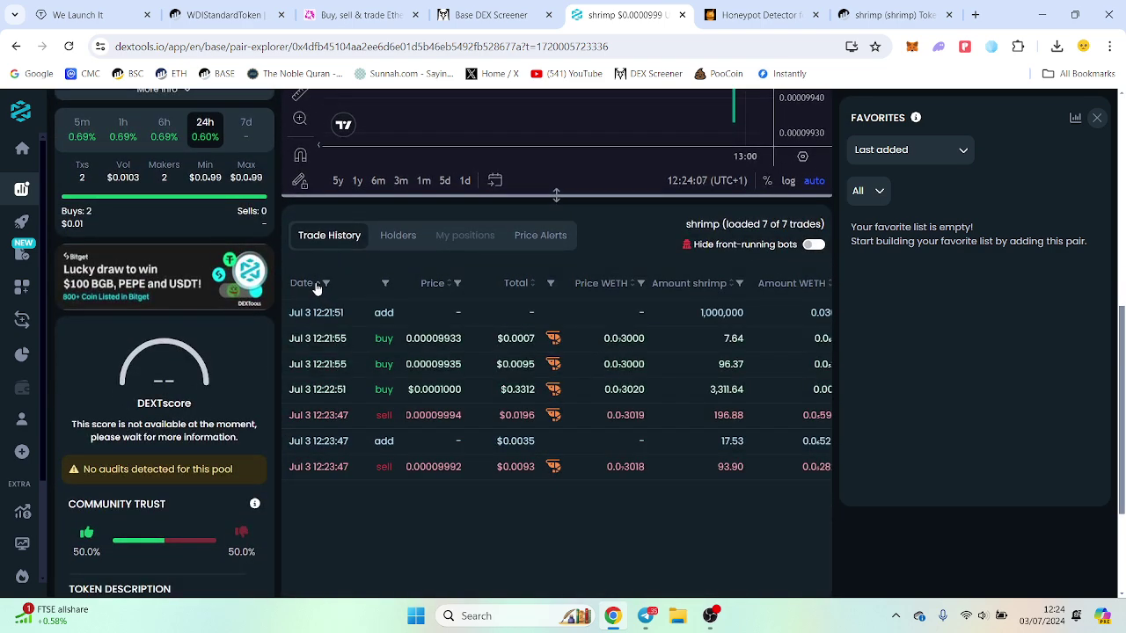
pyautogui.click(322, 290)
pyautogui.scroll(1, 738, 393)
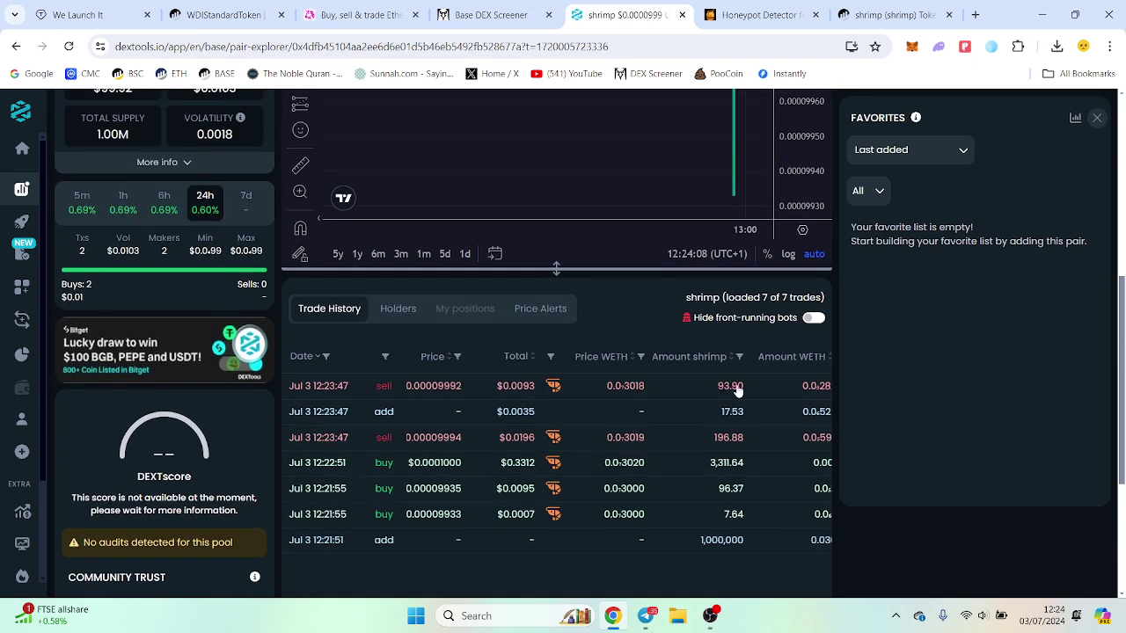
pyautogui.moveTo(716, 388); pyautogui.dragTo(750, 389)
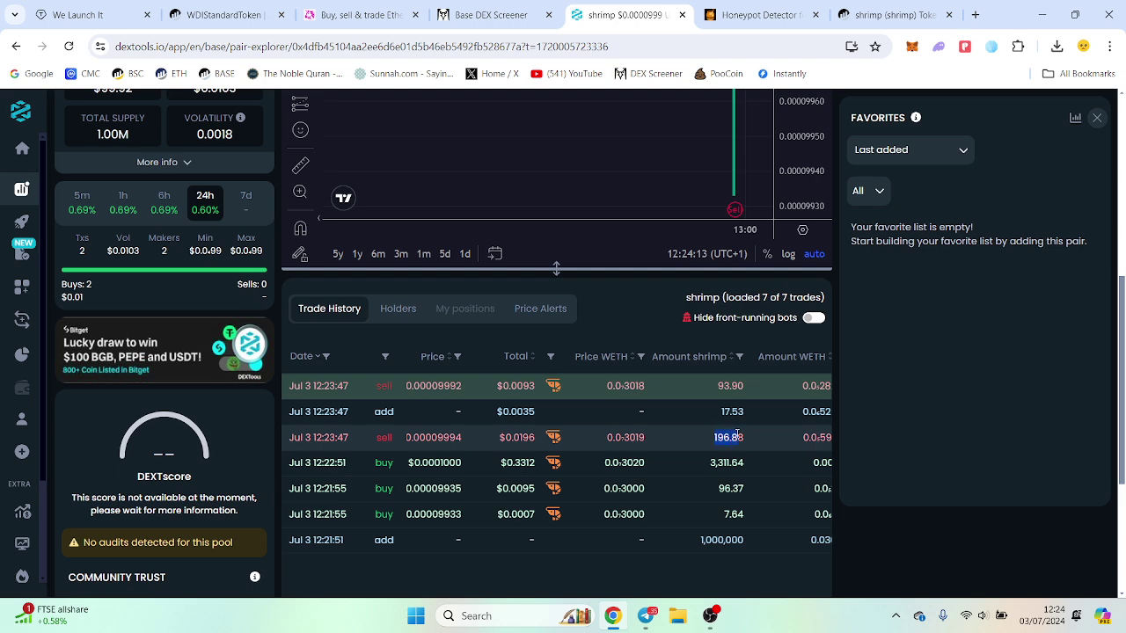
pyautogui.moveTo(745, 437); pyautogui.dragTo(427, 442)
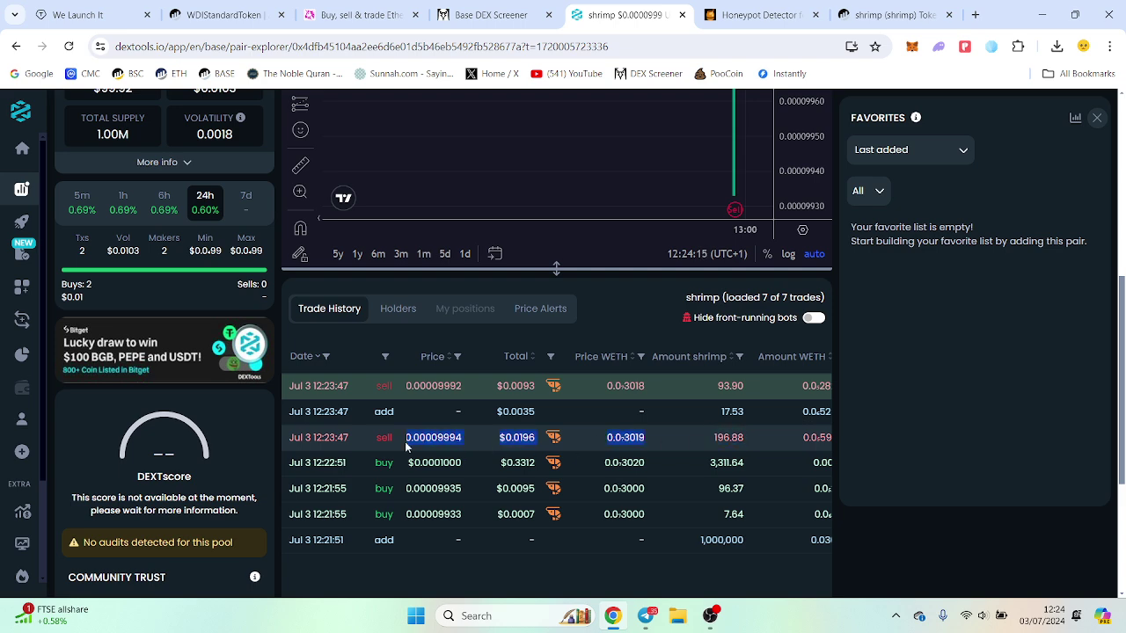
pyautogui.click(406, 447)
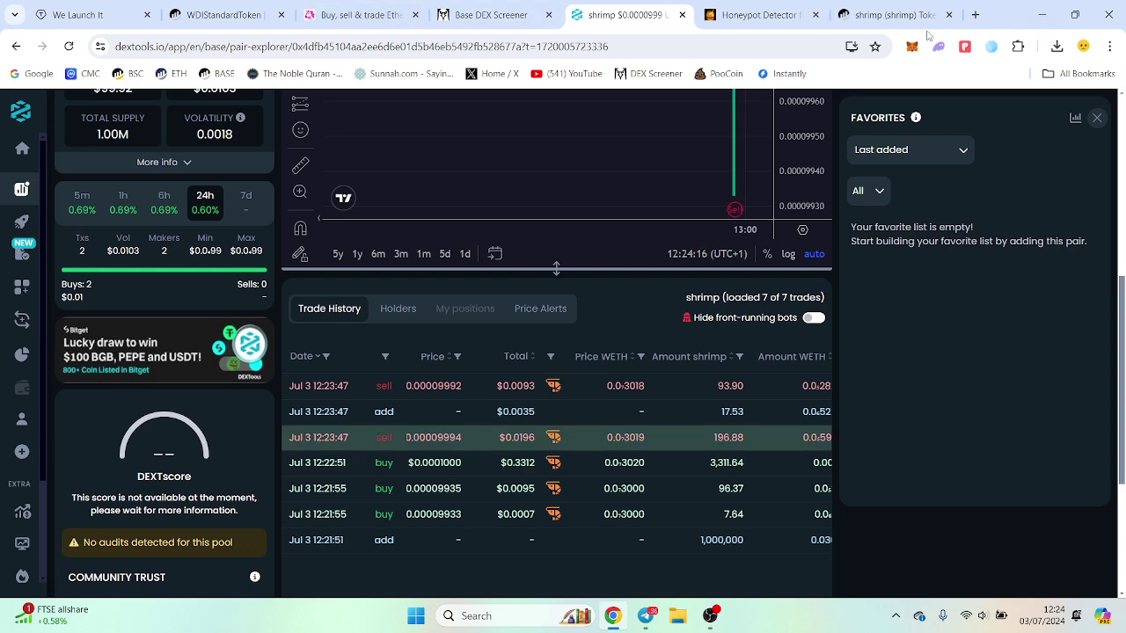
# - Switch the active MetaMask wallet to Account 1 and copy its address
pyautogui.click(915, 49)
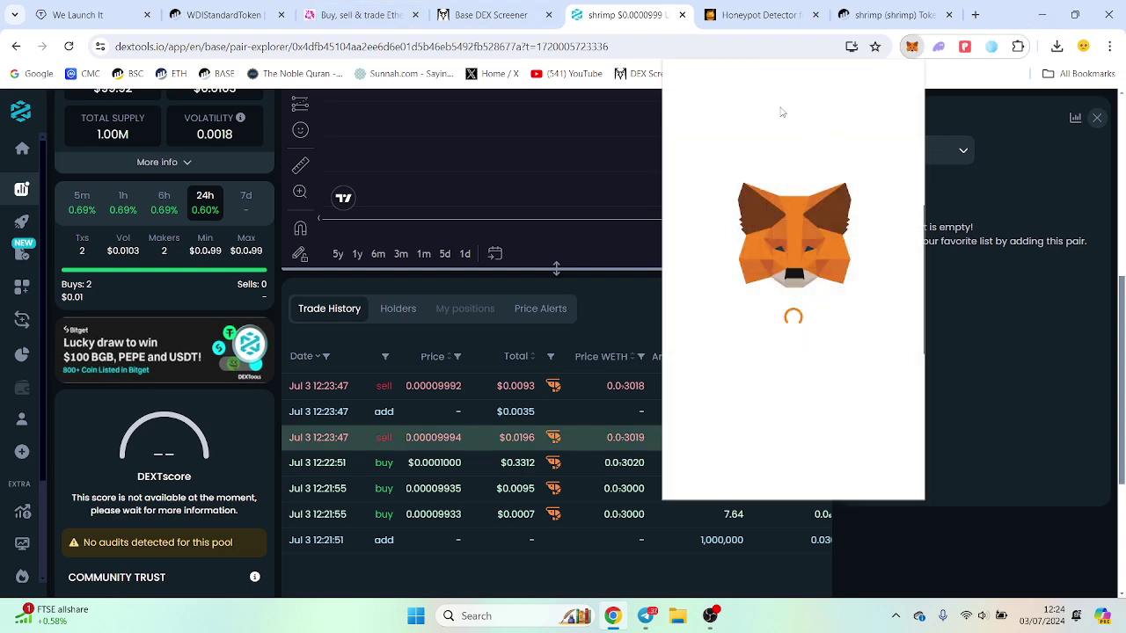
pyautogui.click(827, 98)
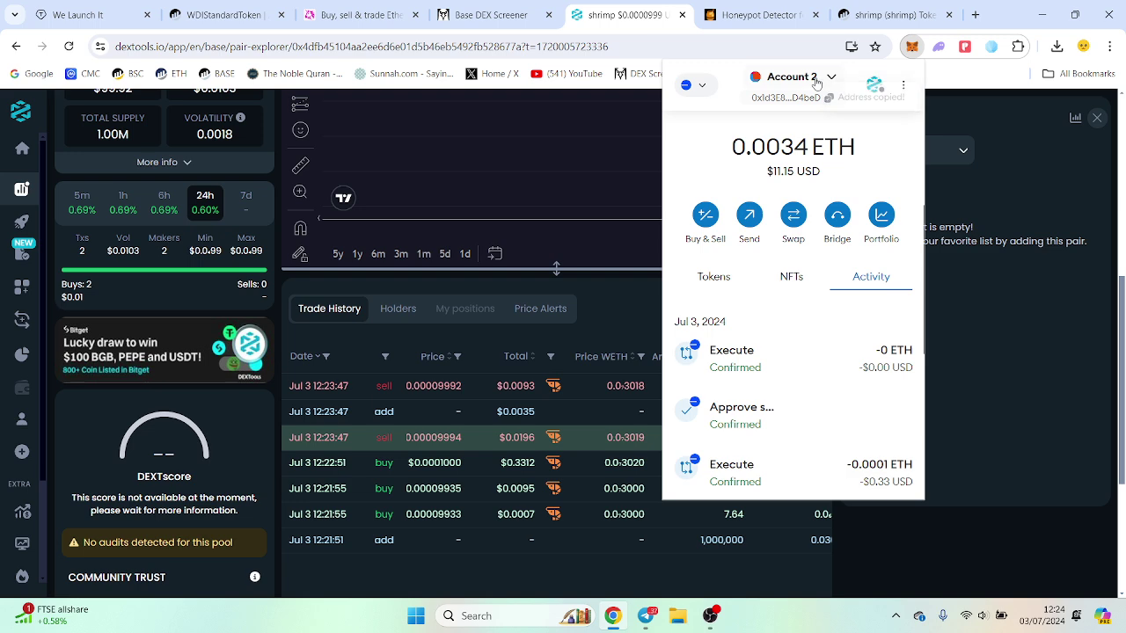
pyautogui.click(816, 81)
pyautogui.click(776, 171)
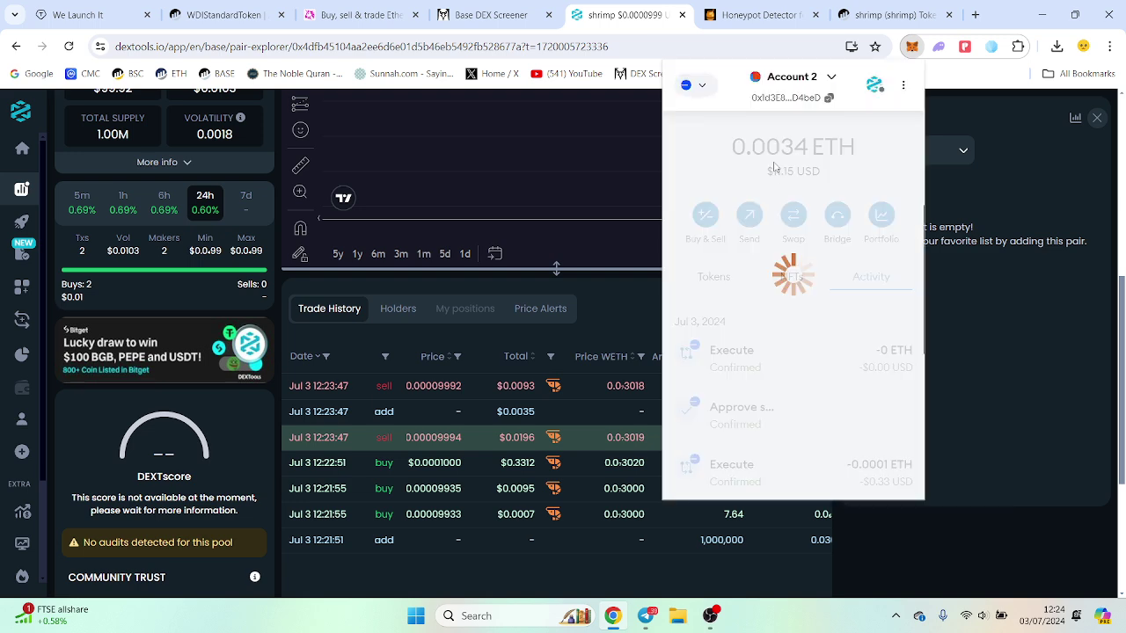
pyautogui.click(827, 98)
# - Switch to BaseScan and look up the copied Account 1 wallet address
pyautogui.click(893, 15)
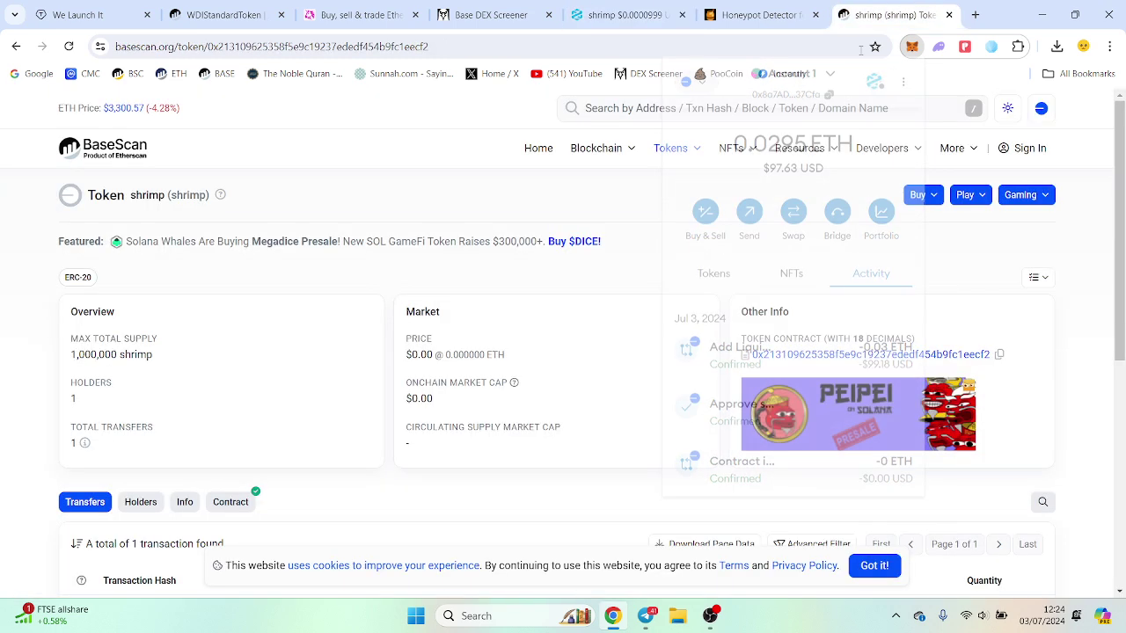
pyautogui.click(704, 107)
pyautogui.hotkey('ctrl', 'v')
pyautogui.press('Return')
pyautogui.scroll(-3, 384, 276)
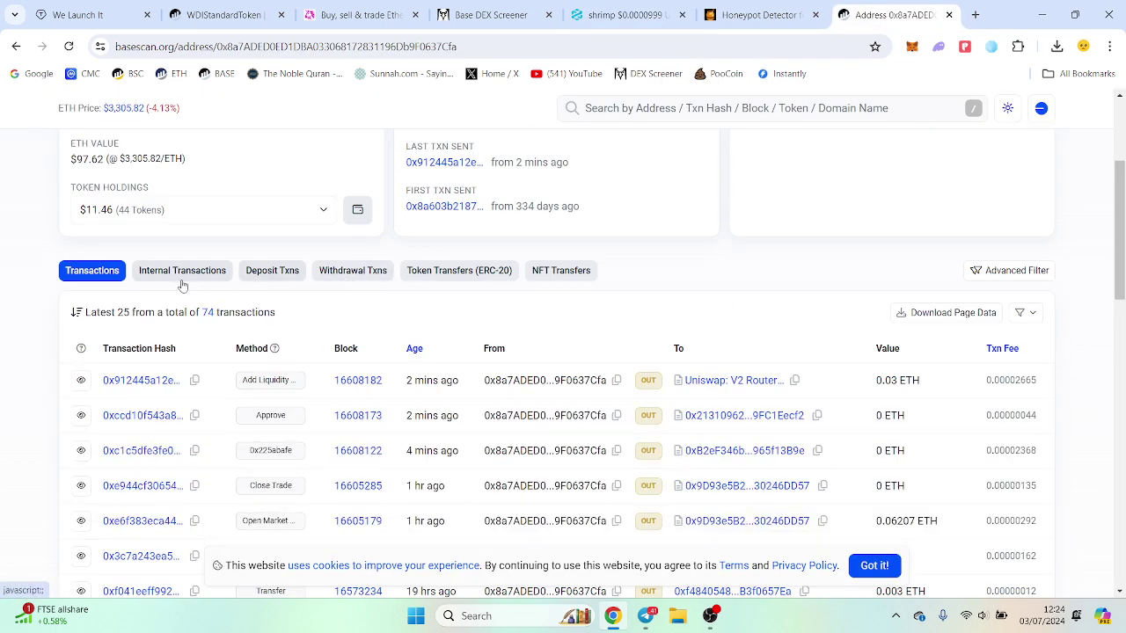
# - Examine the Account 1 address's internal transactions and its ERC-20 token transfers
pyautogui.click(180, 278)
pyautogui.scroll(-2, 576, 267)
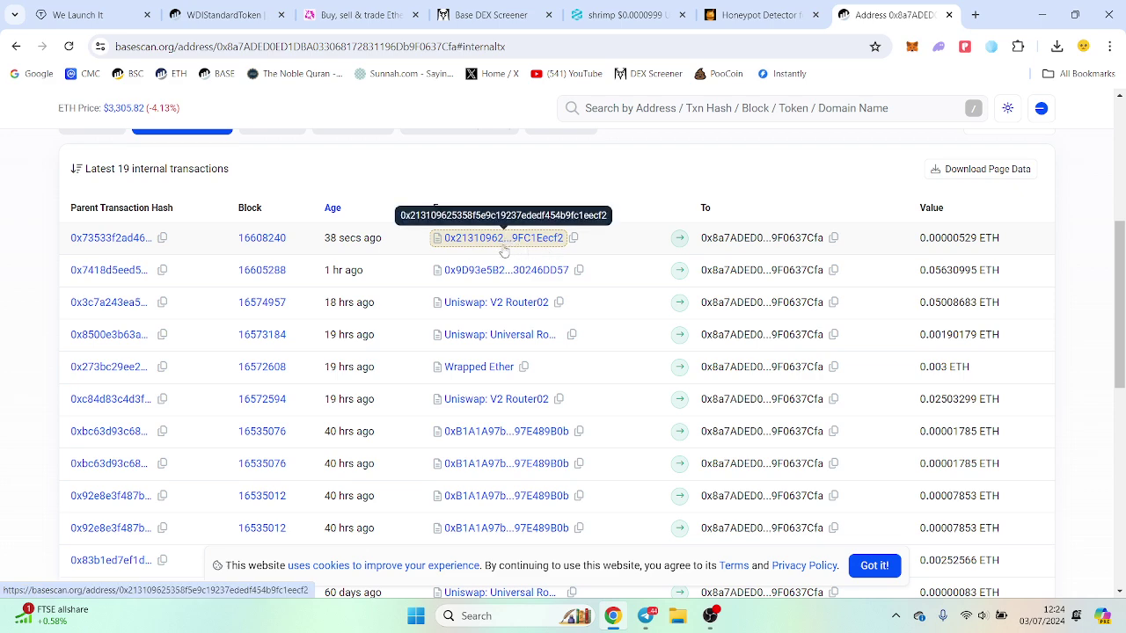
pyautogui.scroll(1, 491, 292)
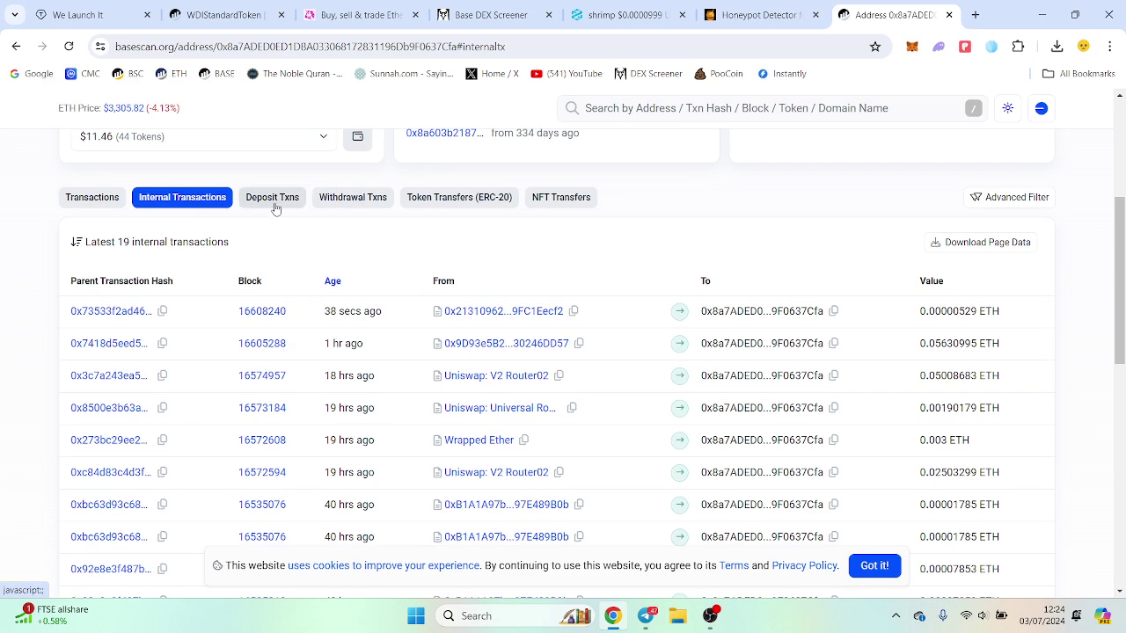
pyautogui.click(469, 204)
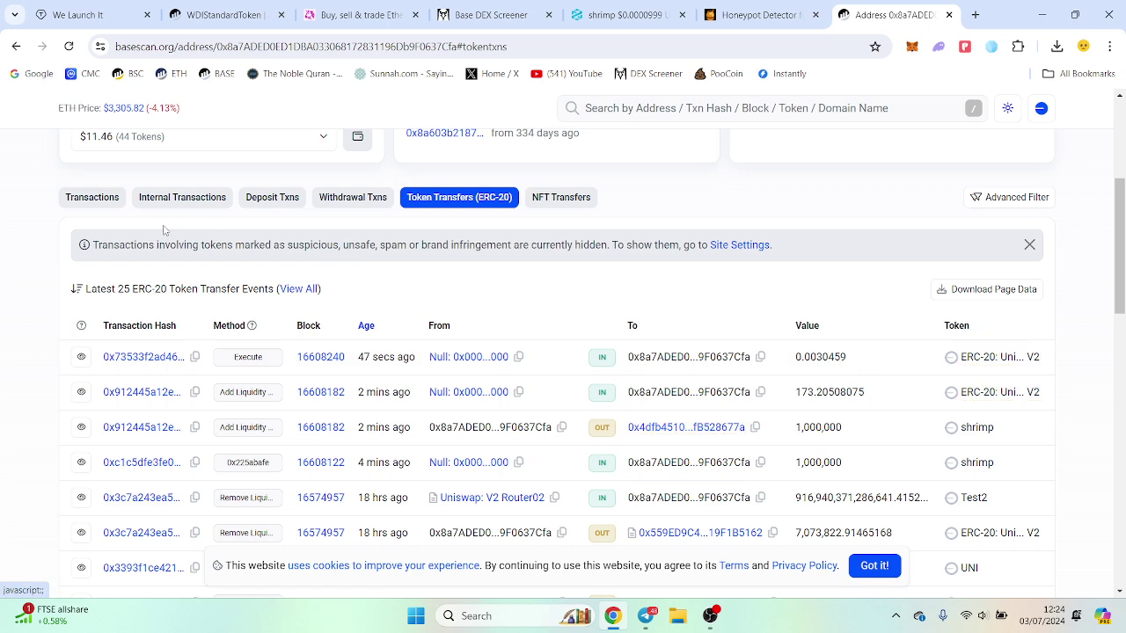
# - Examine the value of the newest internal transaction received by the Account 1 address
pyautogui.click(172, 205)
pyautogui.click(97, 202)
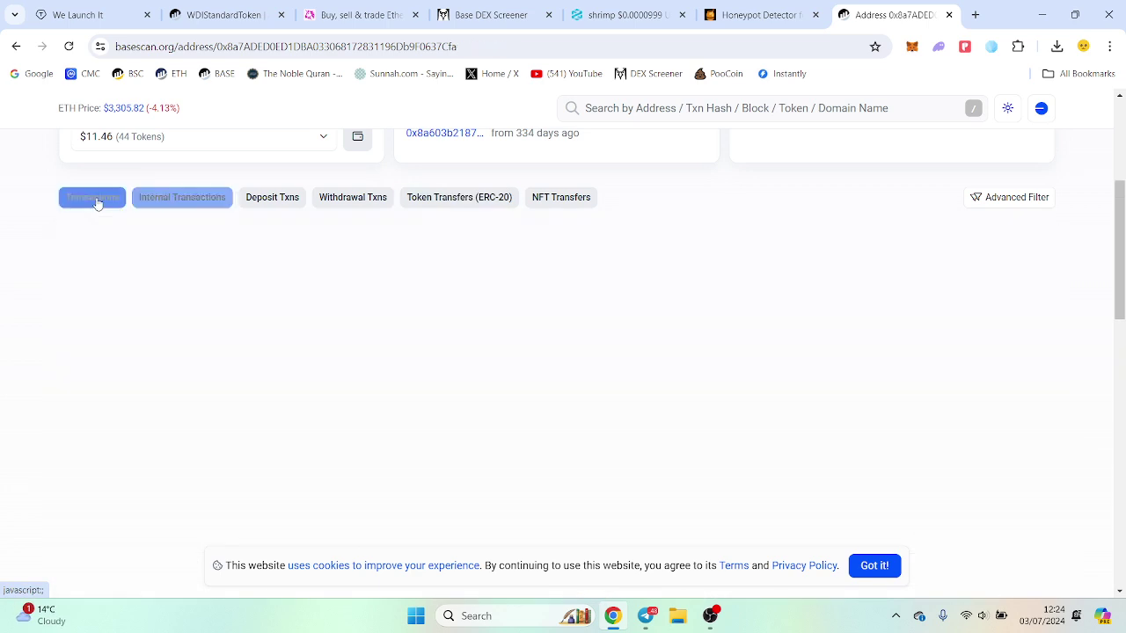
pyautogui.click(188, 201)
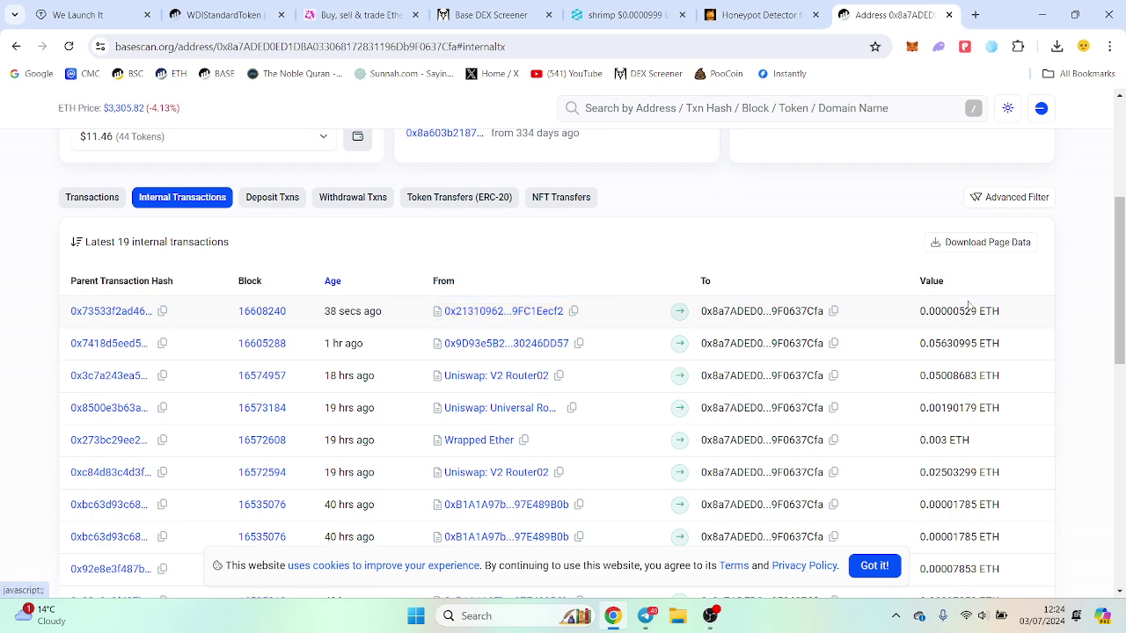
pyautogui.moveTo(920, 310); pyautogui.dragTo(1010, 317)
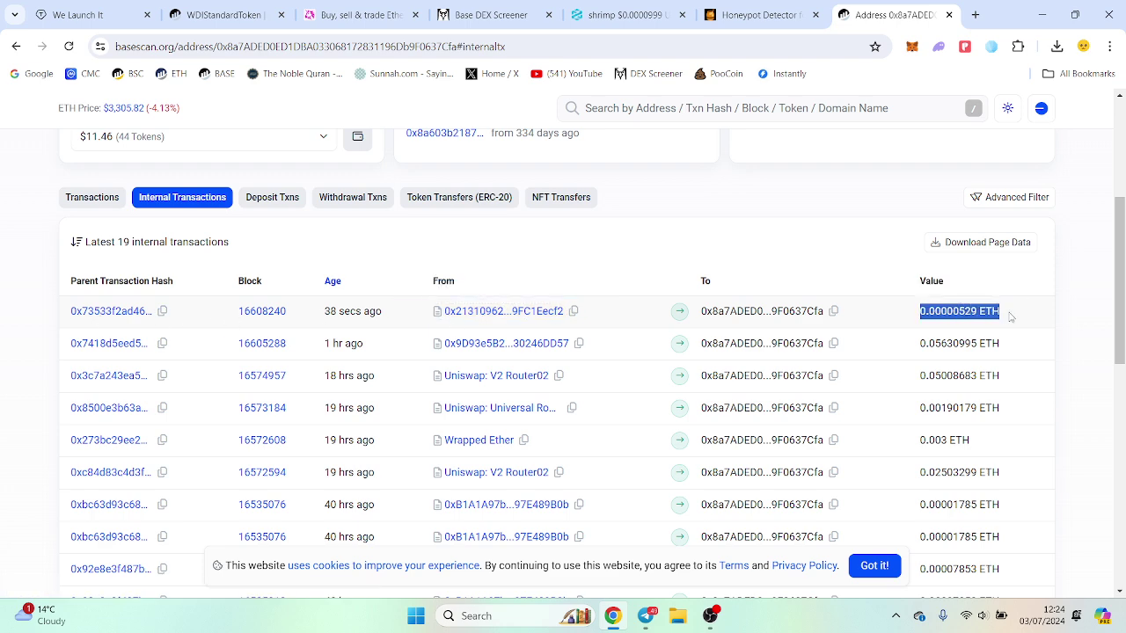
pyautogui.click(1011, 317)
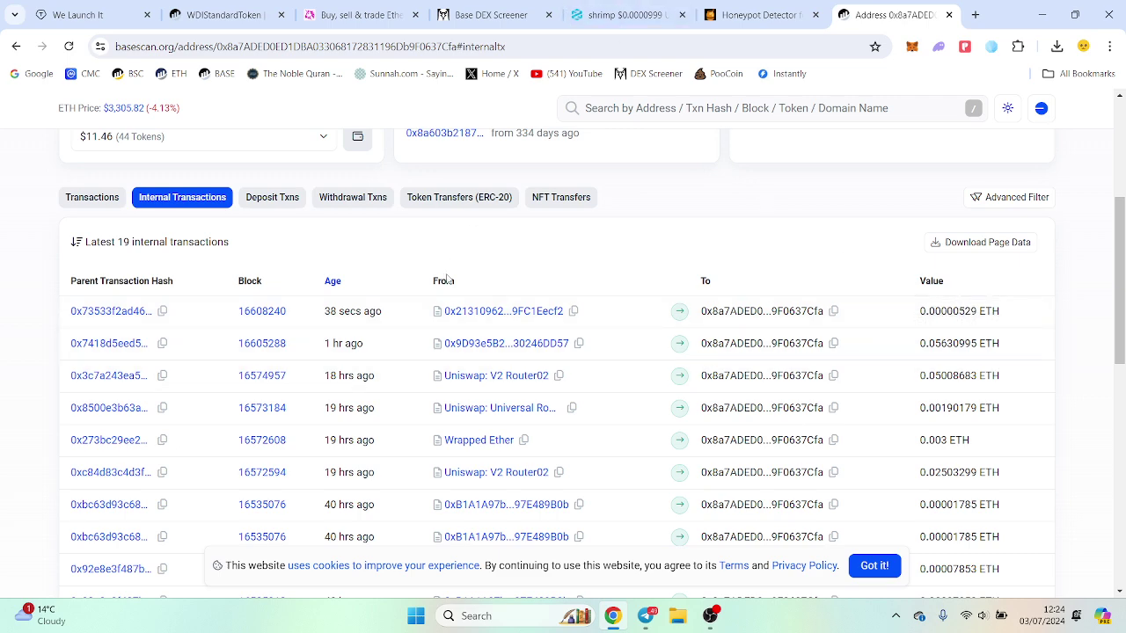
pyautogui.scroll(3, 515, 296)
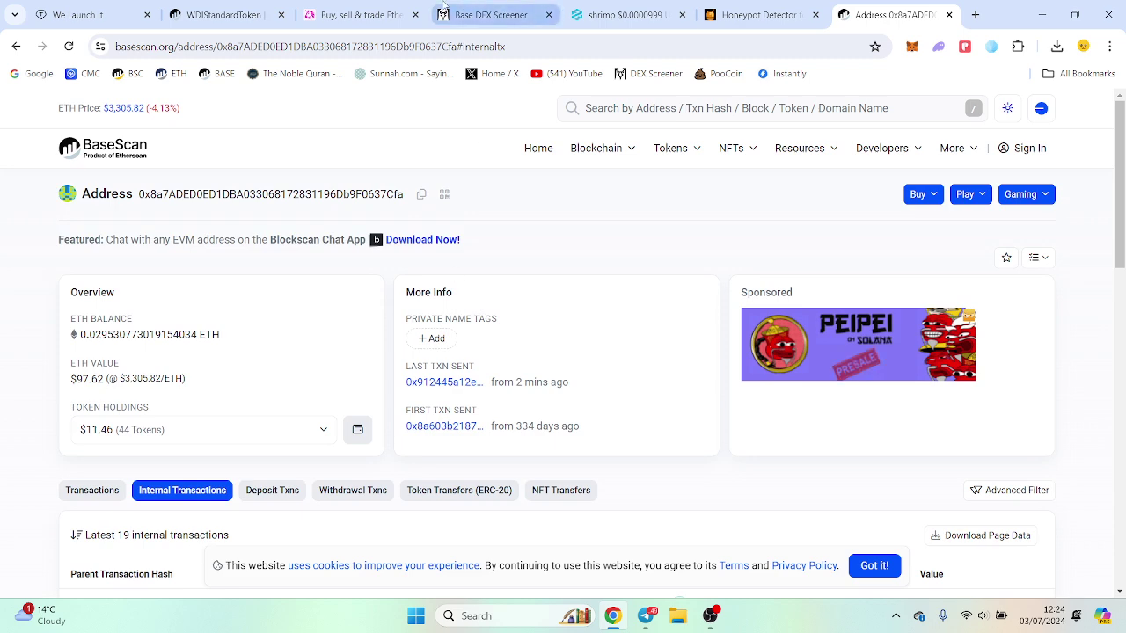
# - Return to the WDIStandardToken contract page on BaseScan and show its write functions
pyautogui.click(237, 15)
pyautogui.scroll(-1, 587, 393)
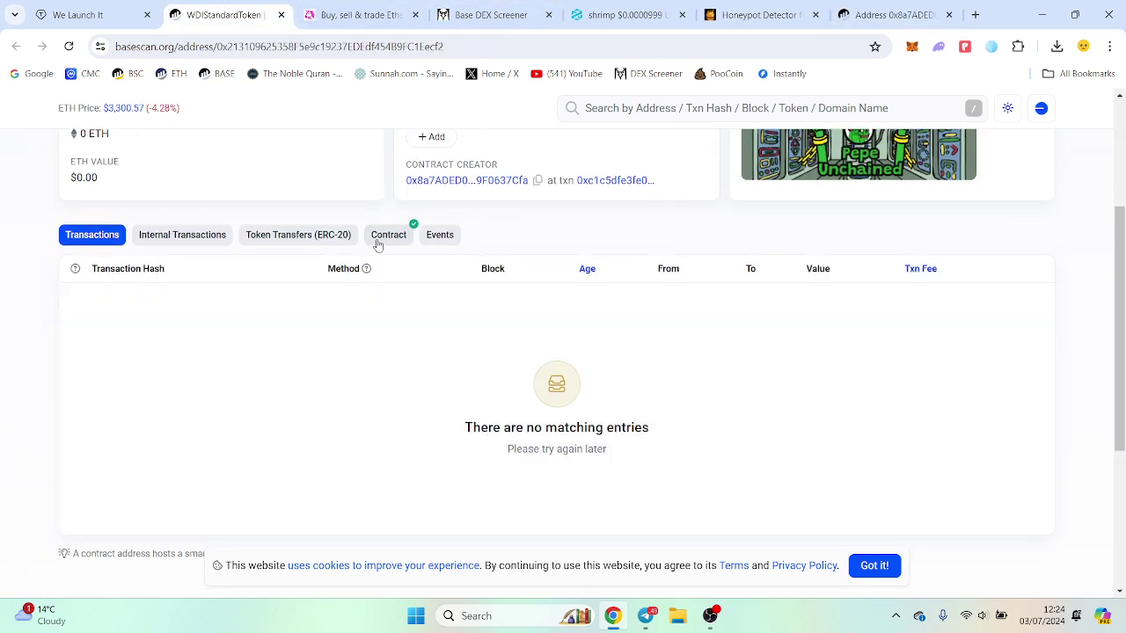
pyautogui.click(388, 234)
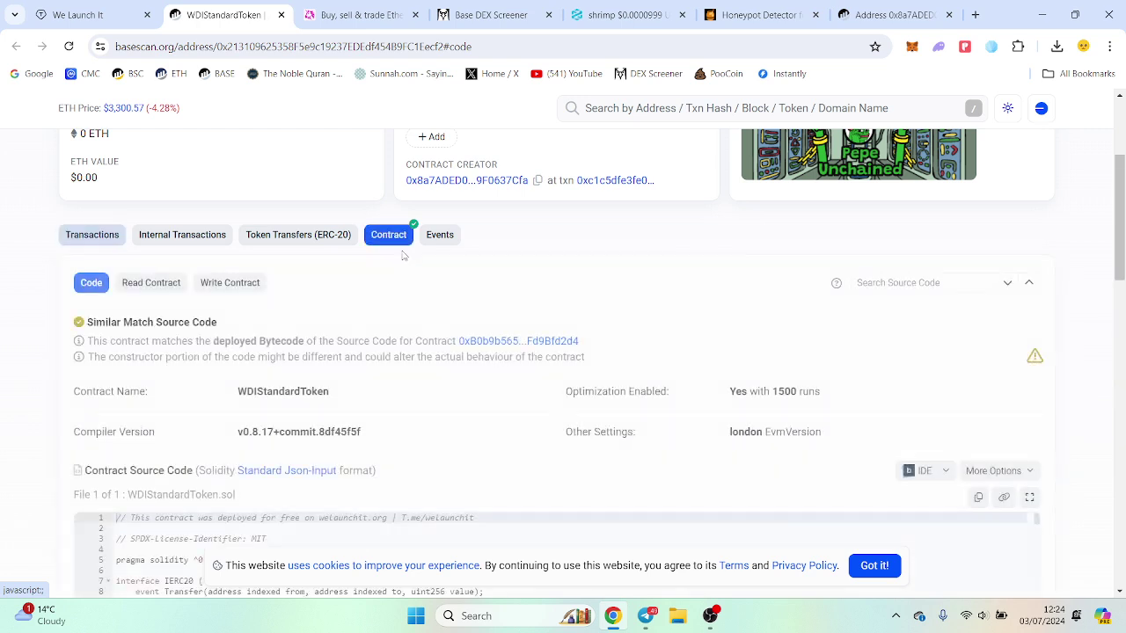
pyautogui.click(216, 284)
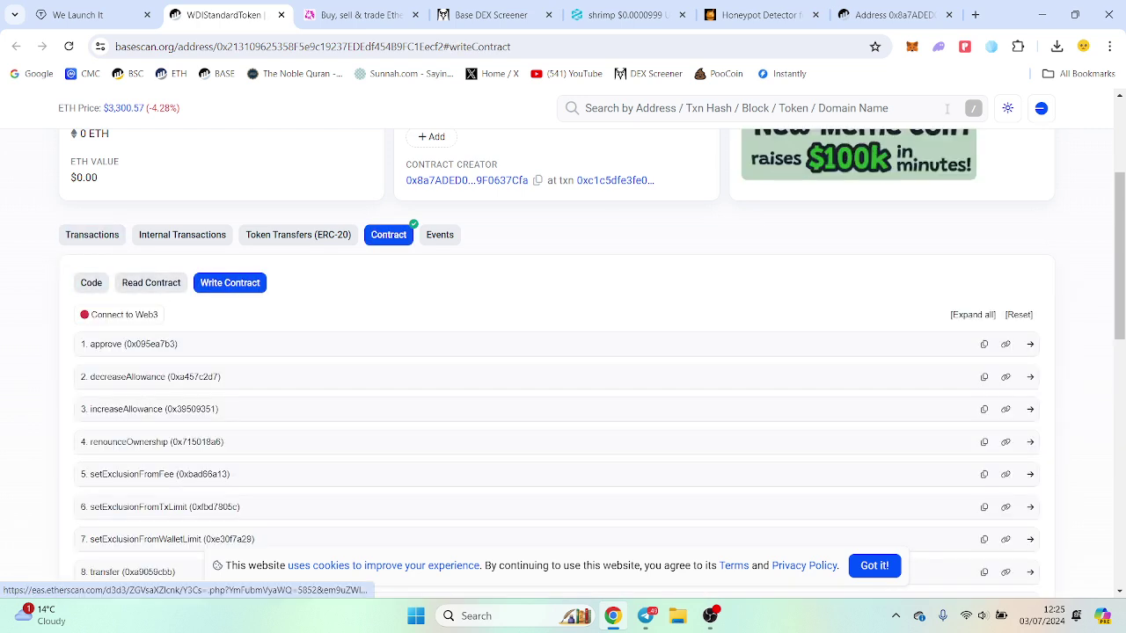
# - Connect the MetaMask Account 1 wallet to the contract page and expand all of its write functions
pyautogui.click(914, 47)
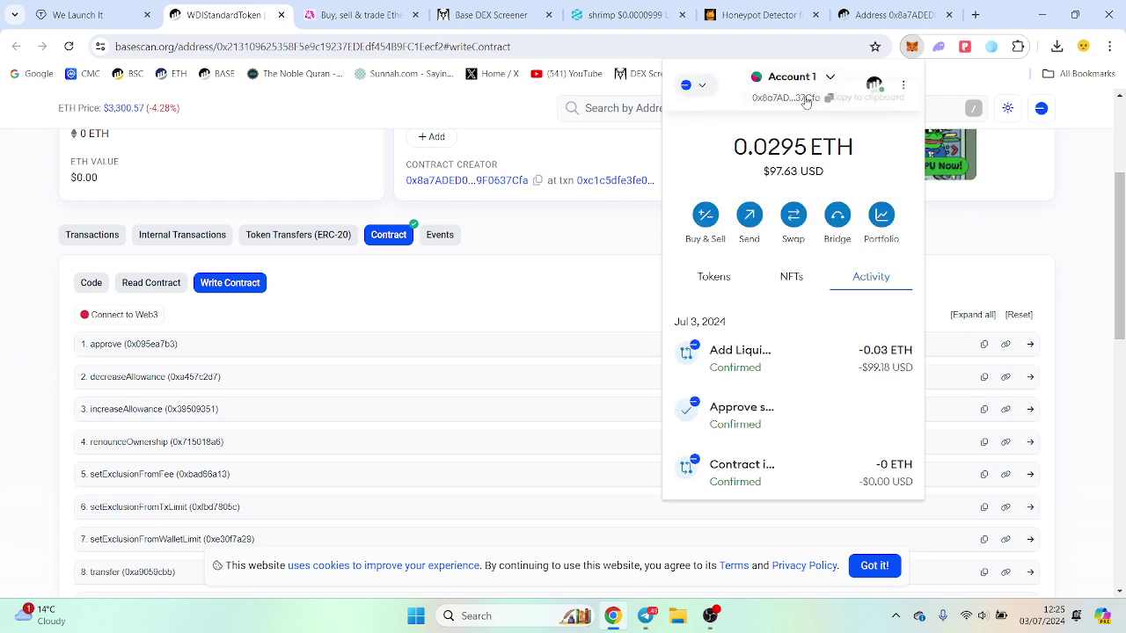
pyautogui.click(124, 314)
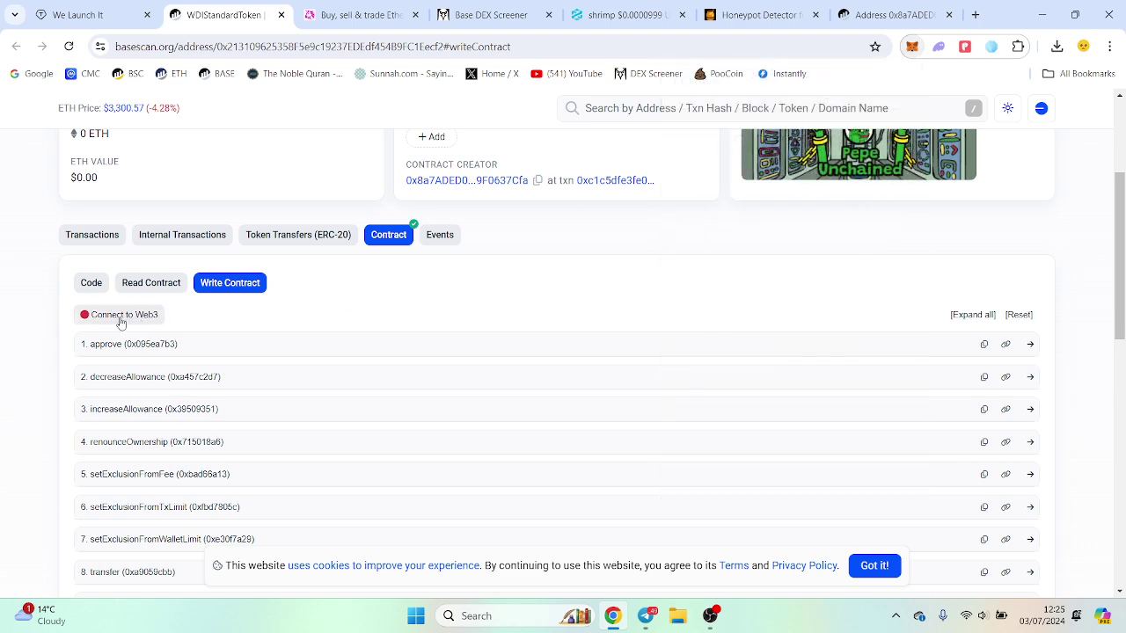
pyautogui.click(630, 181)
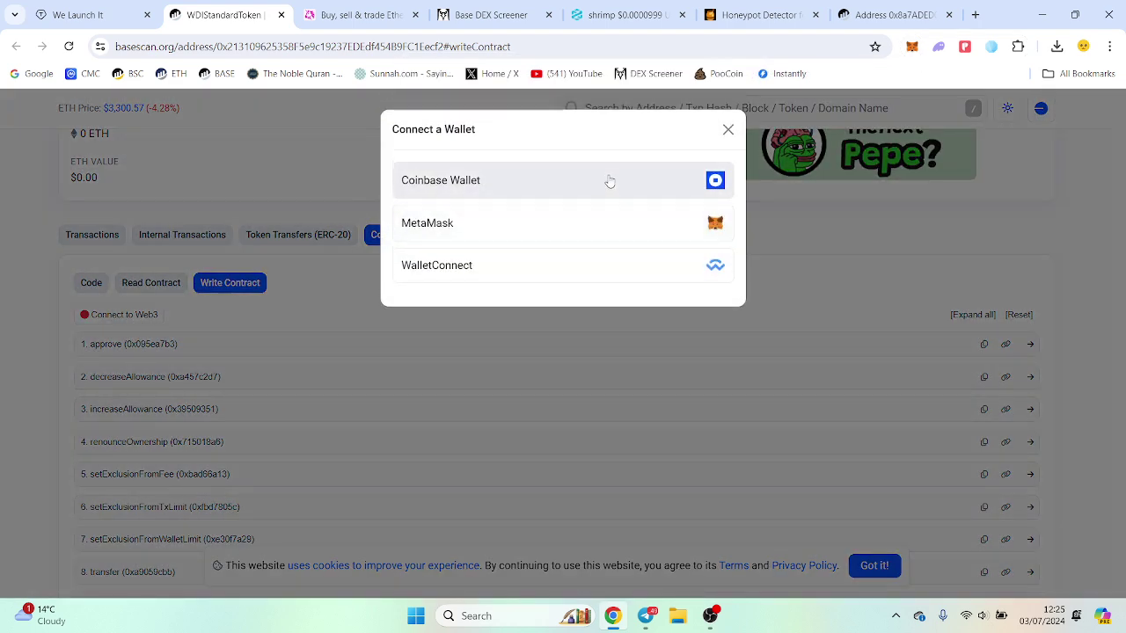
pyautogui.click(620, 234)
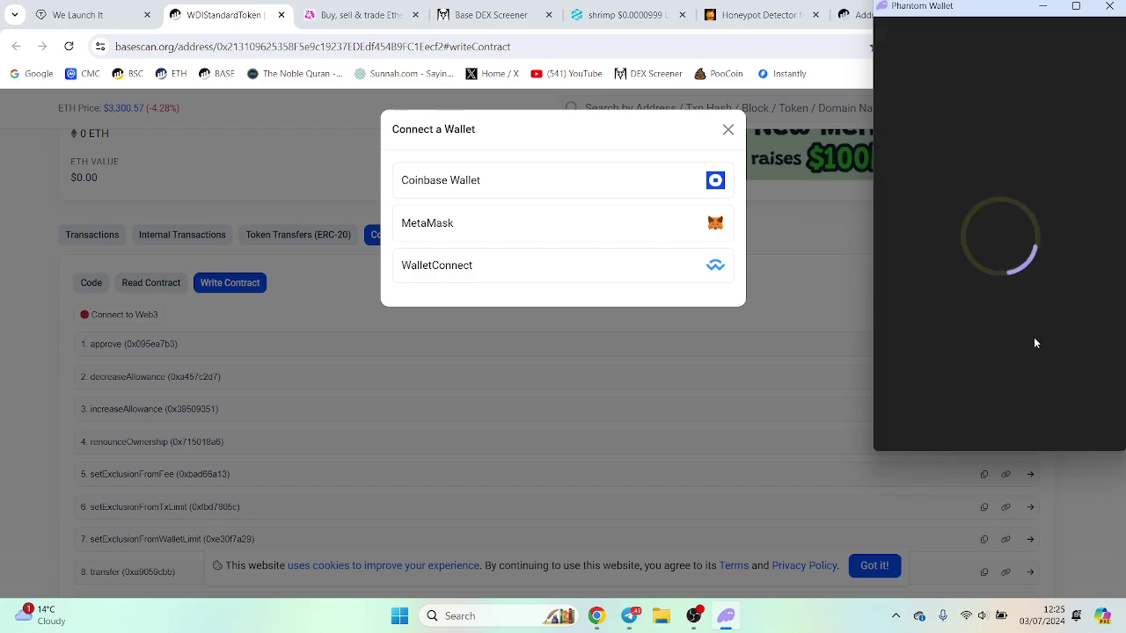
pyautogui.click(1012, 316)
pyautogui.scroll(-3, 185, 176)
pyautogui.scroll(1, 190, 192)
pyautogui.click(972, 168)
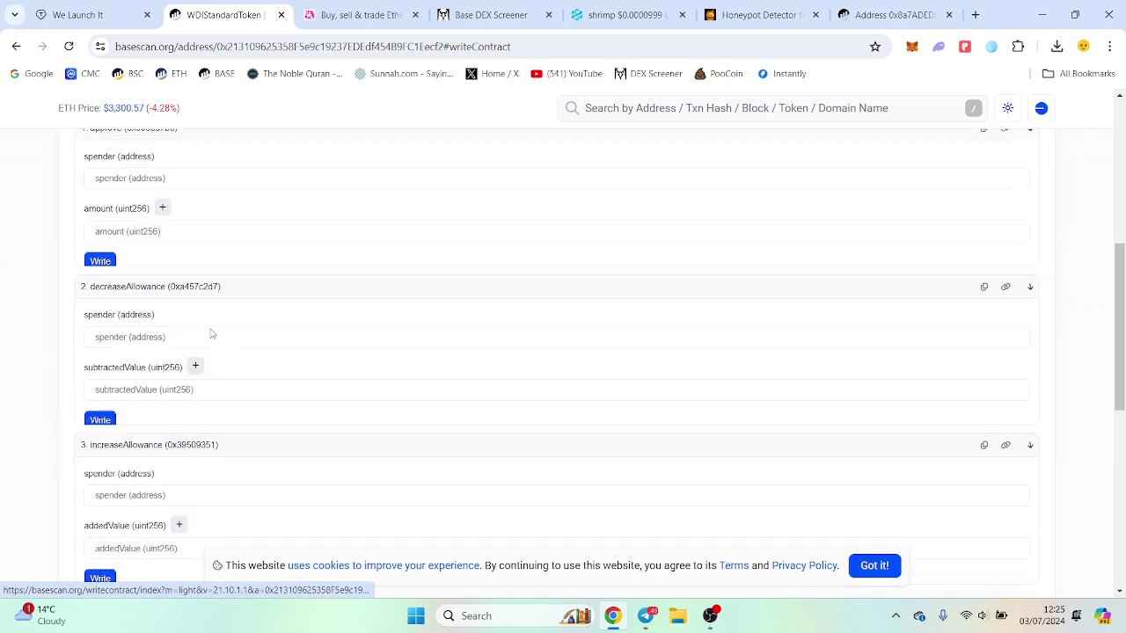
# - In setExclusionFromFee, enter the copied Account 1 address as the account and set the value to false
pyautogui.scroll(3, 202, 339)
pyautogui.scroll(-2, 162, 359)
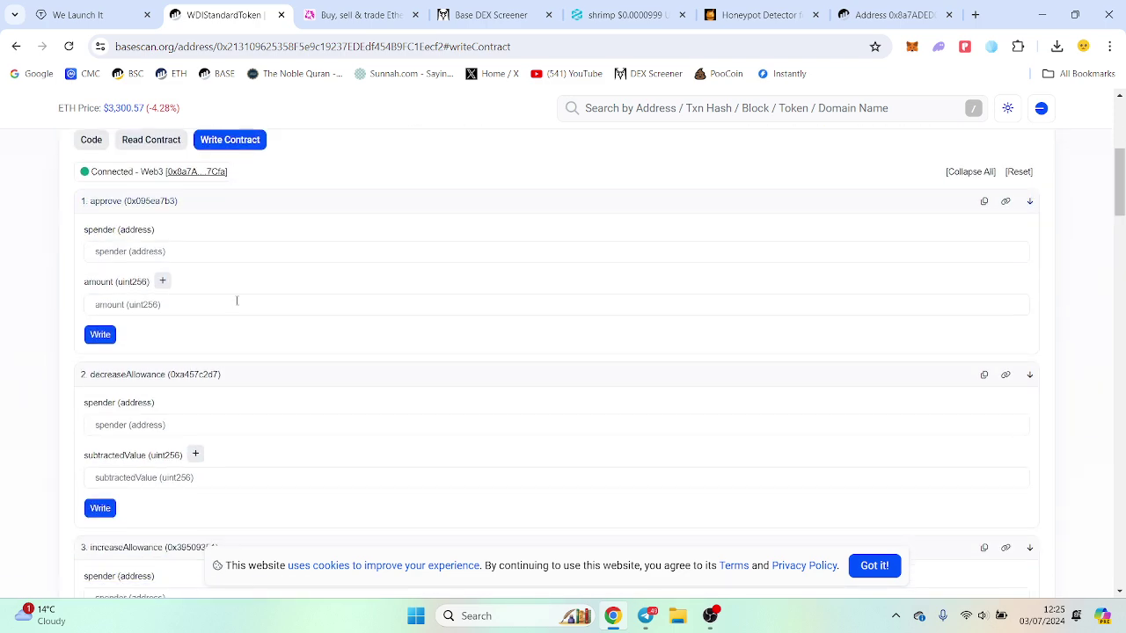
pyautogui.scroll(-1, 320, 296)
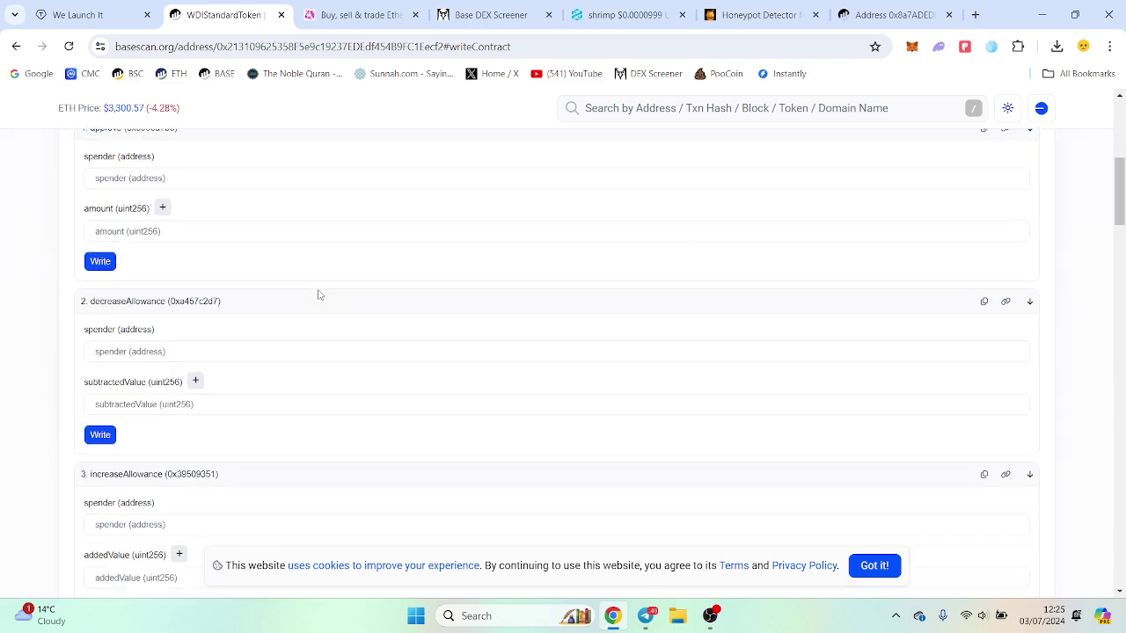
pyautogui.scroll(-3, 370, 325)
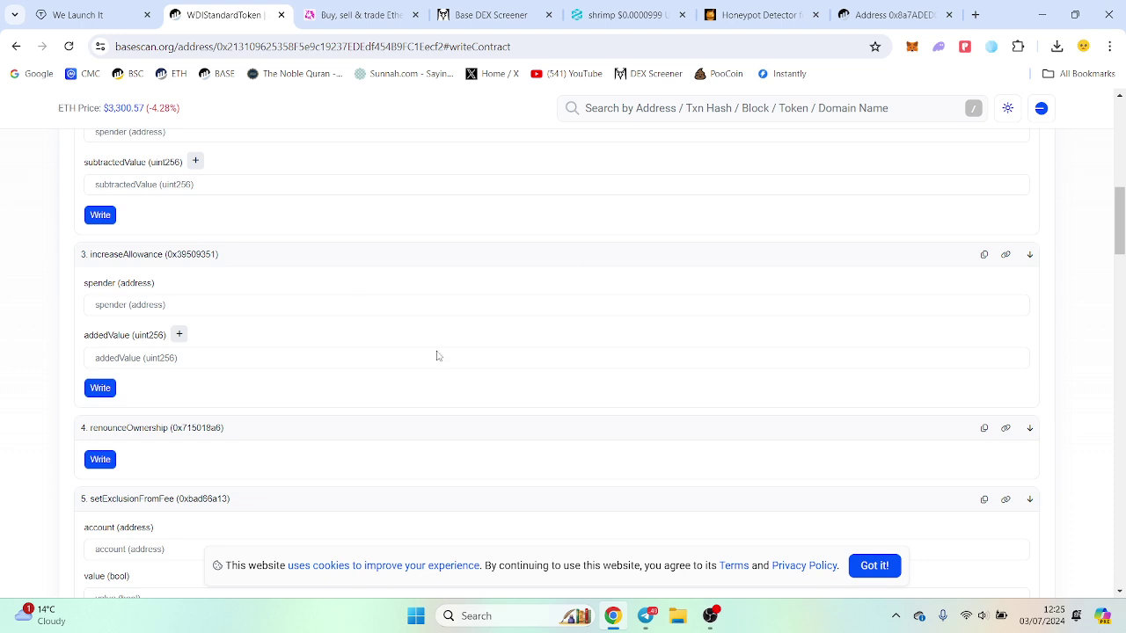
pyautogui.scroll(-3, 381, 351)
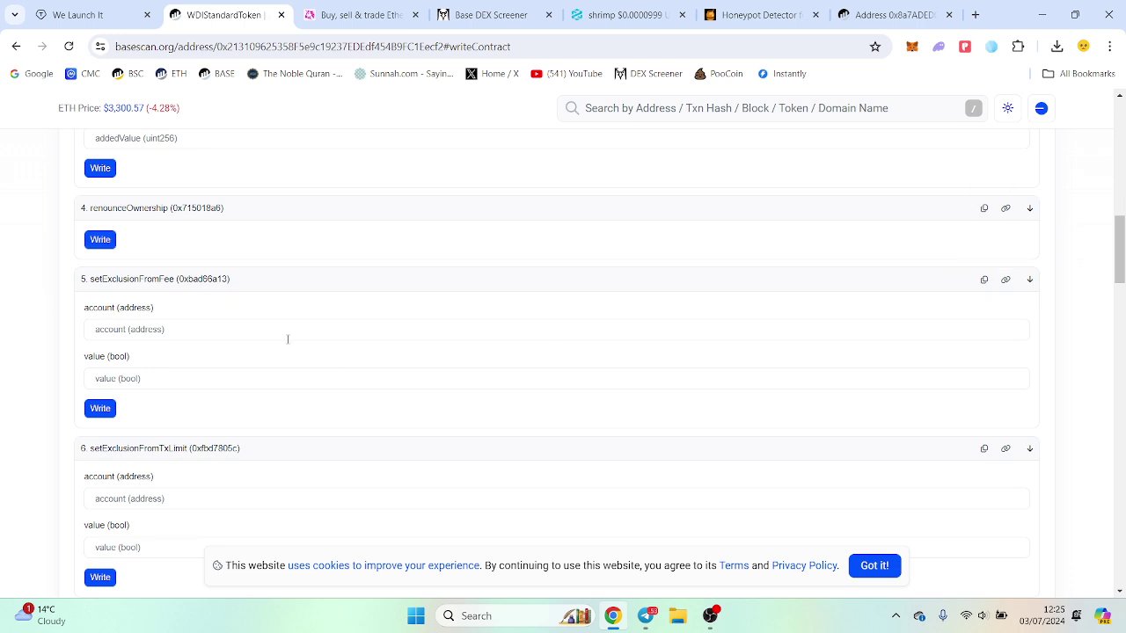
pyautogui.scroll(-1, 288, 339)
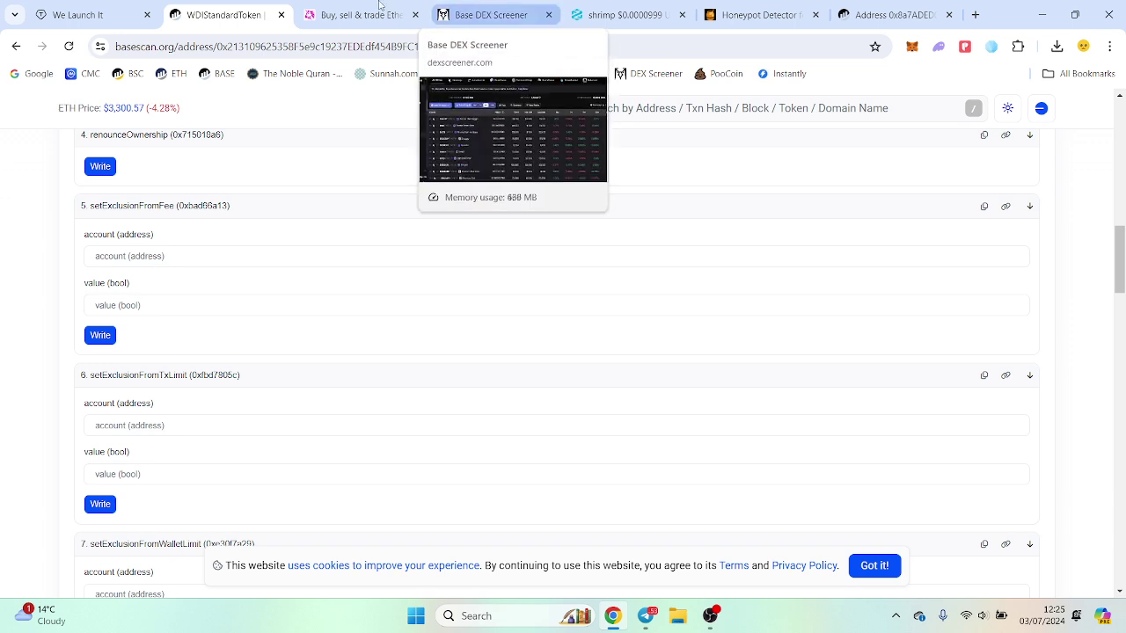
pyautogui.click(911, 47)
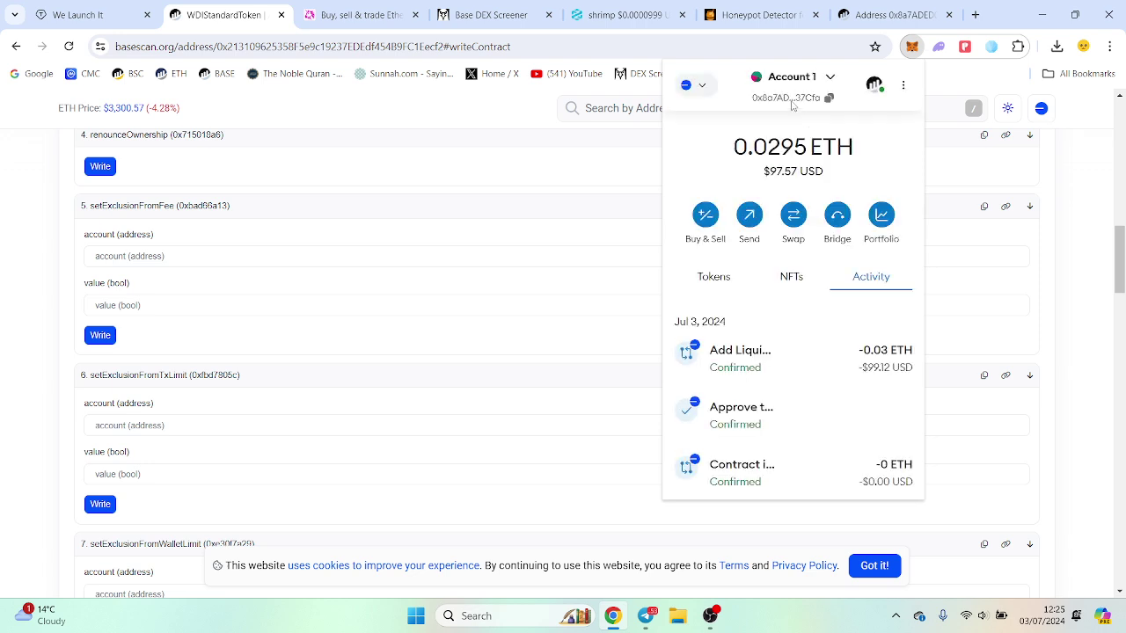
pyautogui.click(791, 102)
pyautogui.click(203, 251)
pyautogui.hotkey('ctrl', 'v')
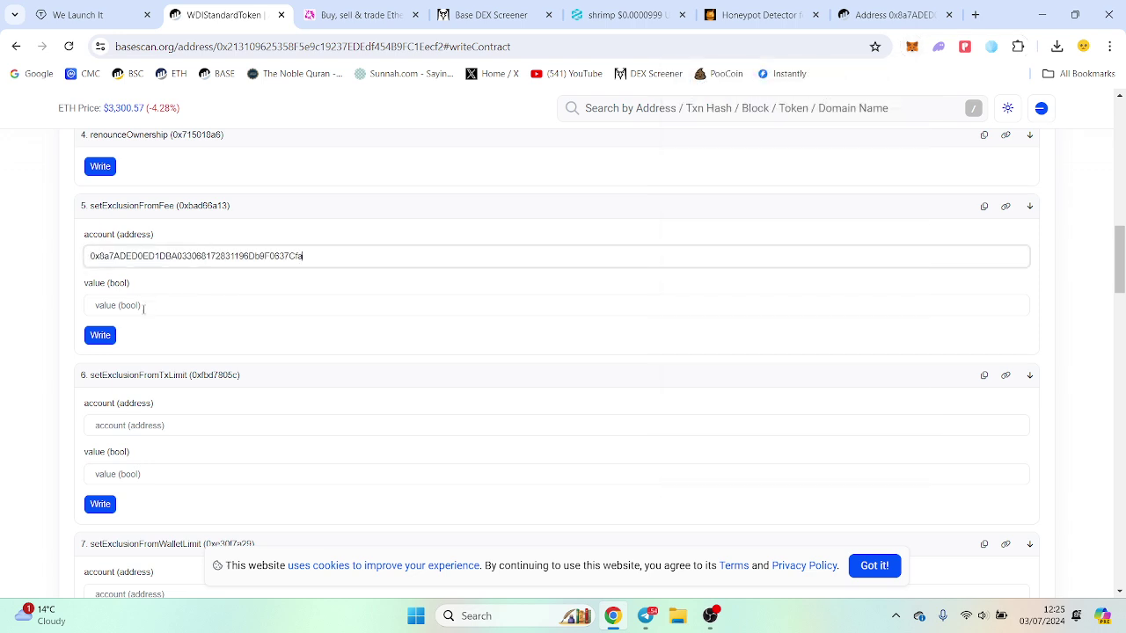
pyautogui.click(143, 308)
pyautogui.write('tr')
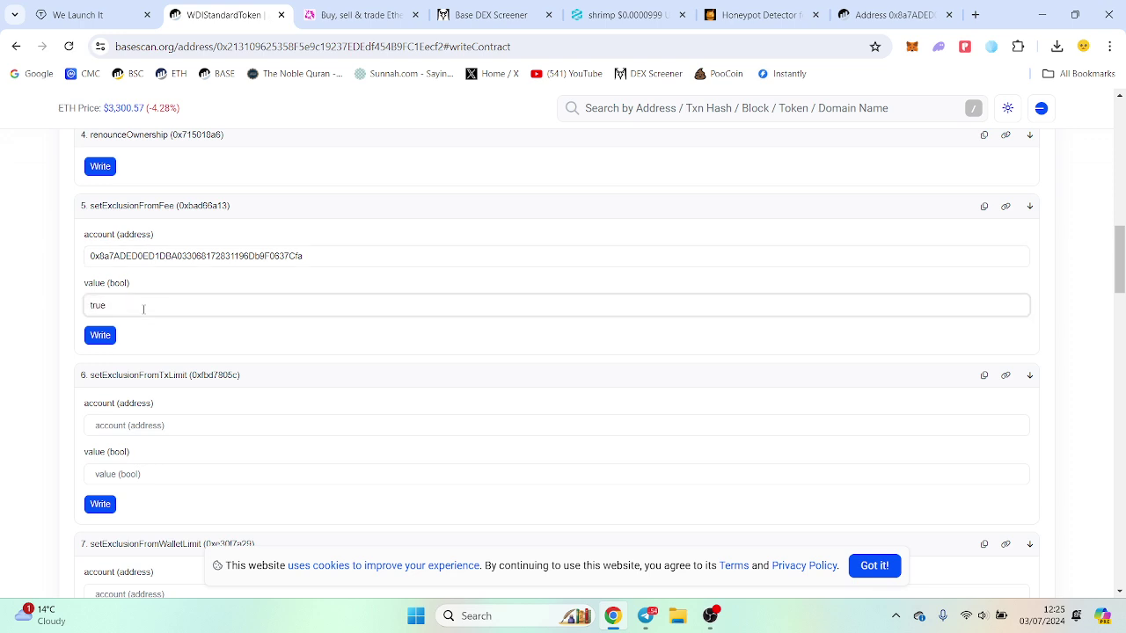
pyautogui.write('ue')
pyautogui.moveTo(144, 308); pyautogui.dragTo(51, 309)
# - Enter the Account 1 address as the account in both setExclusionFromTxLimit and setExclusionFromWalletLimit
pyautogui.scroll(-2, 93, 314)
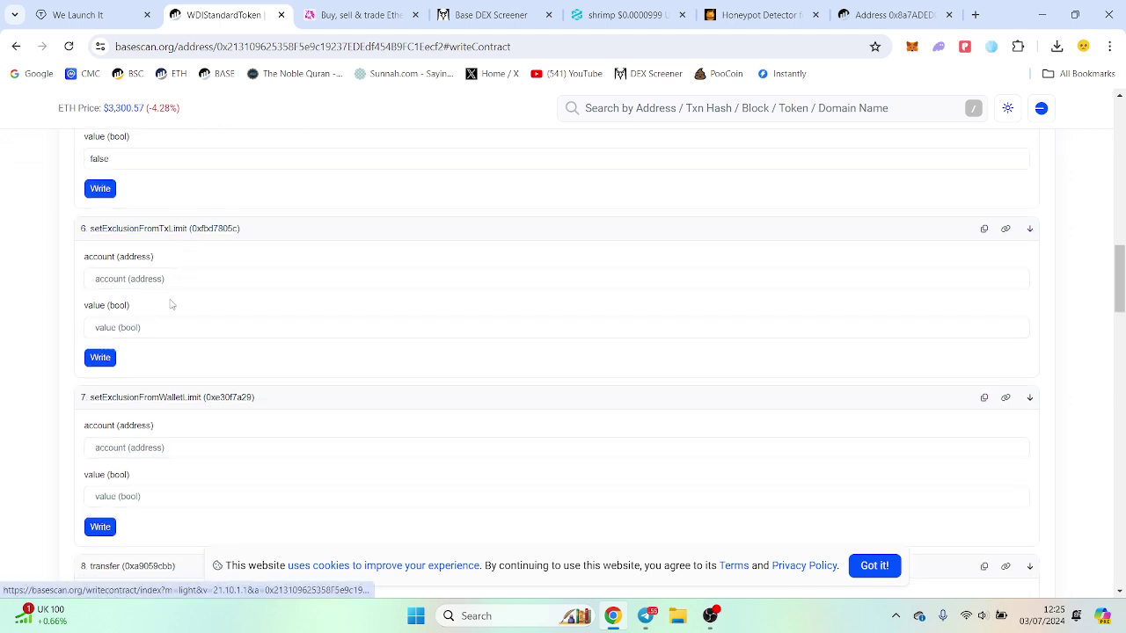
pyautogui.click(173, 280)
pyautogui.hotkey('ctrl', 'v')
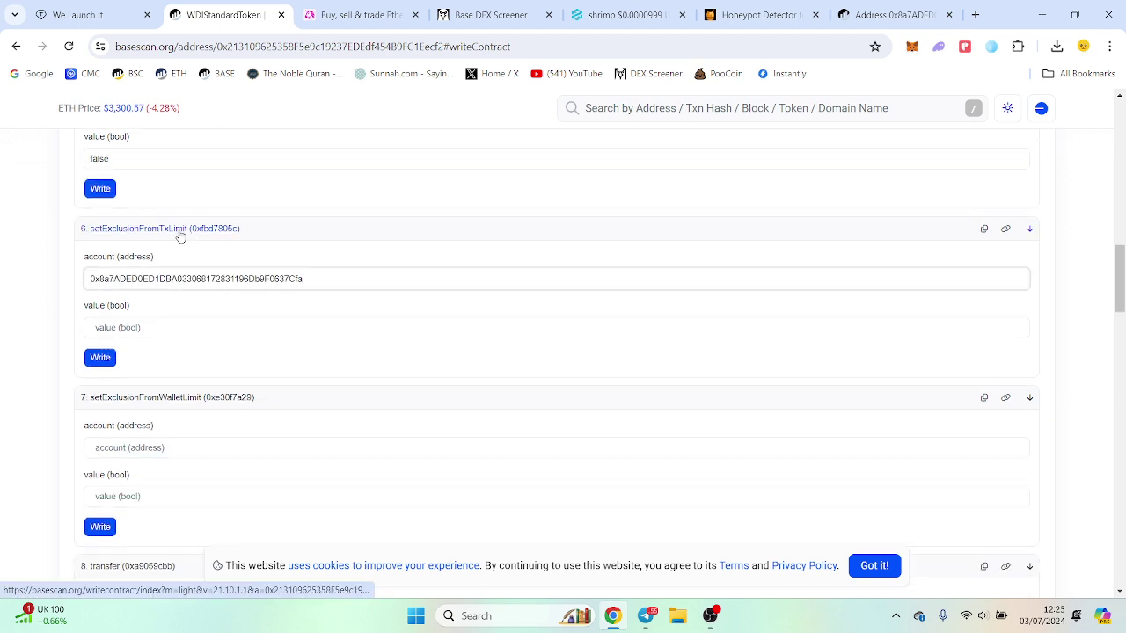
pyautogui.scroll(-3, 186, 251)
pyautogui.click(198, 233)
pyautogui.hotkey('ctrl', 'v')
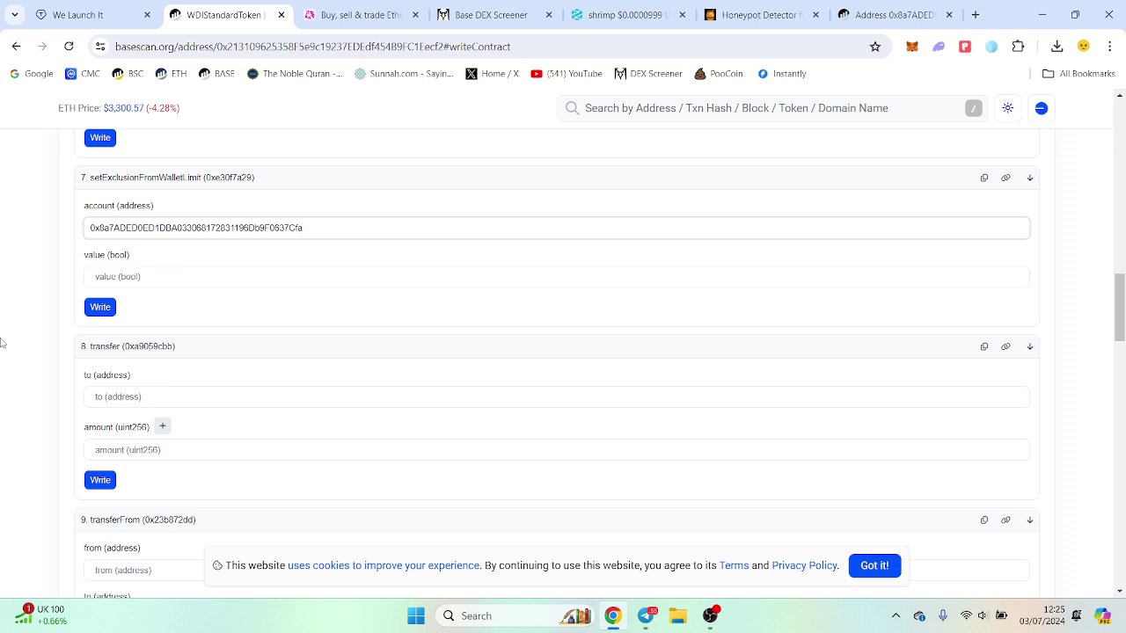
pyautogui.scroll(-2, 186, 129)
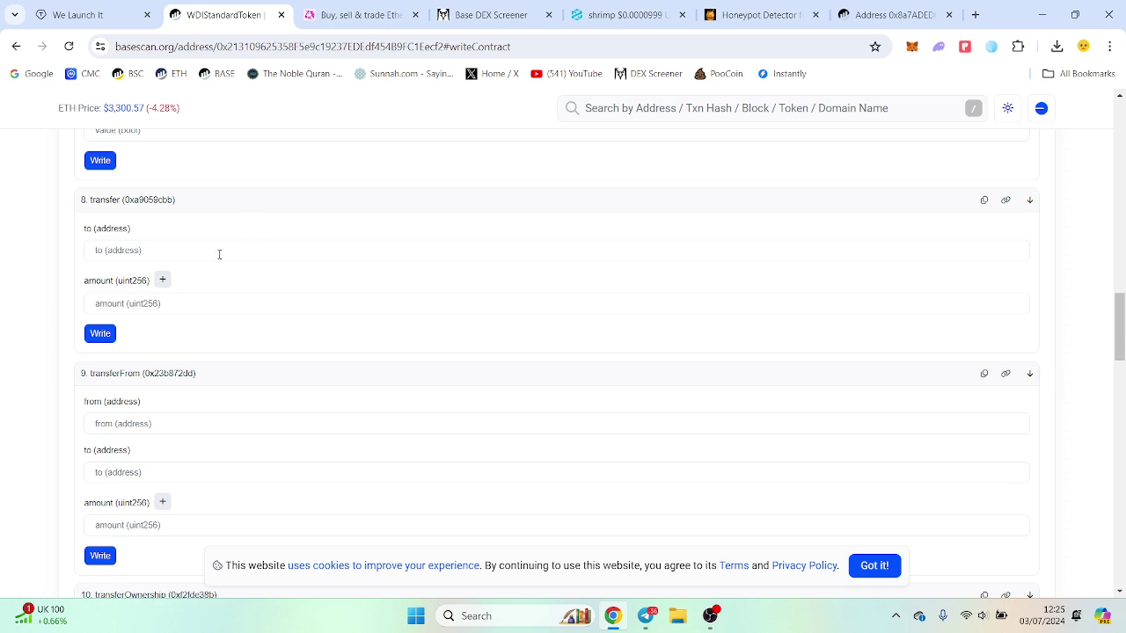
pyautogui.scroll(-2, 219, 254)
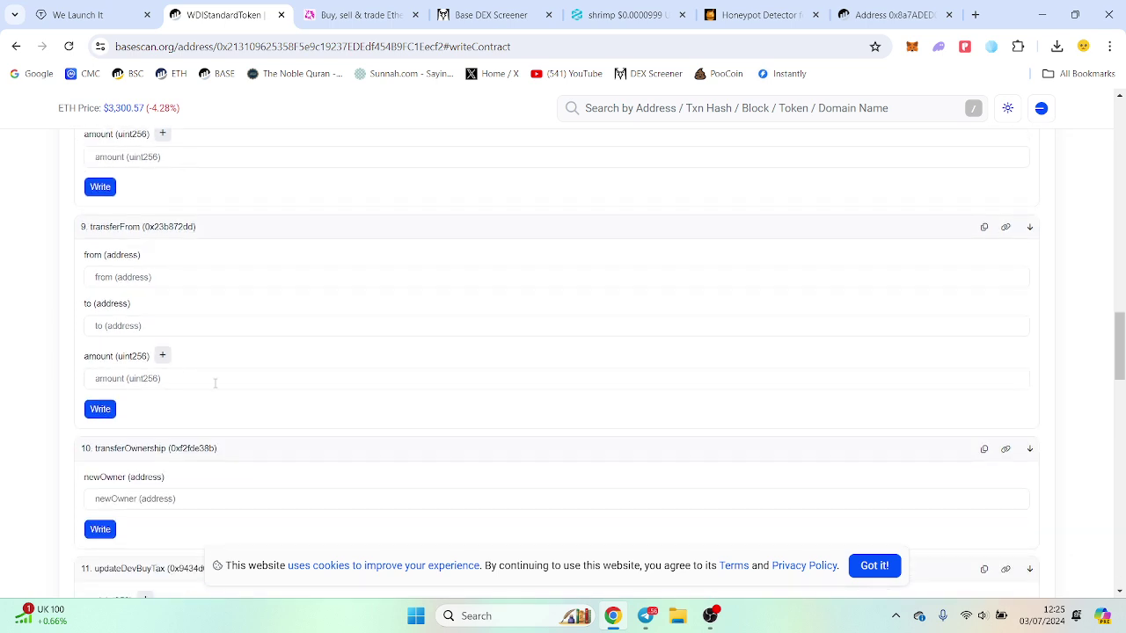
pyautogui.scroll(-2, 252, 356)
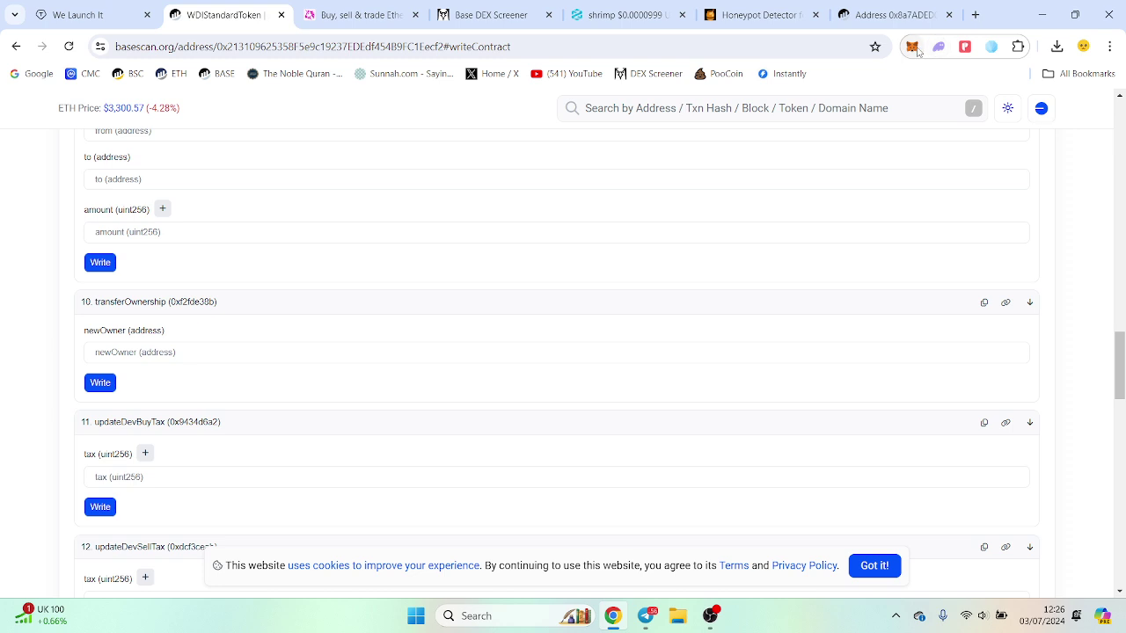
pyautogui.scroll(-2, 143, 288)
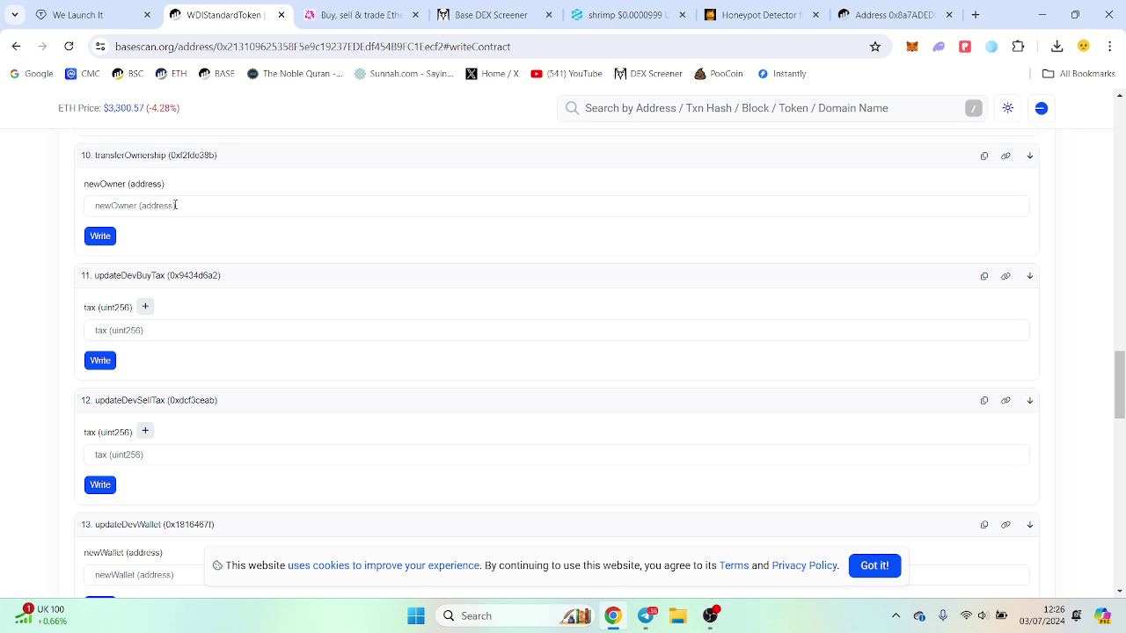
pyautogui.scroll(-1, 220, 248)
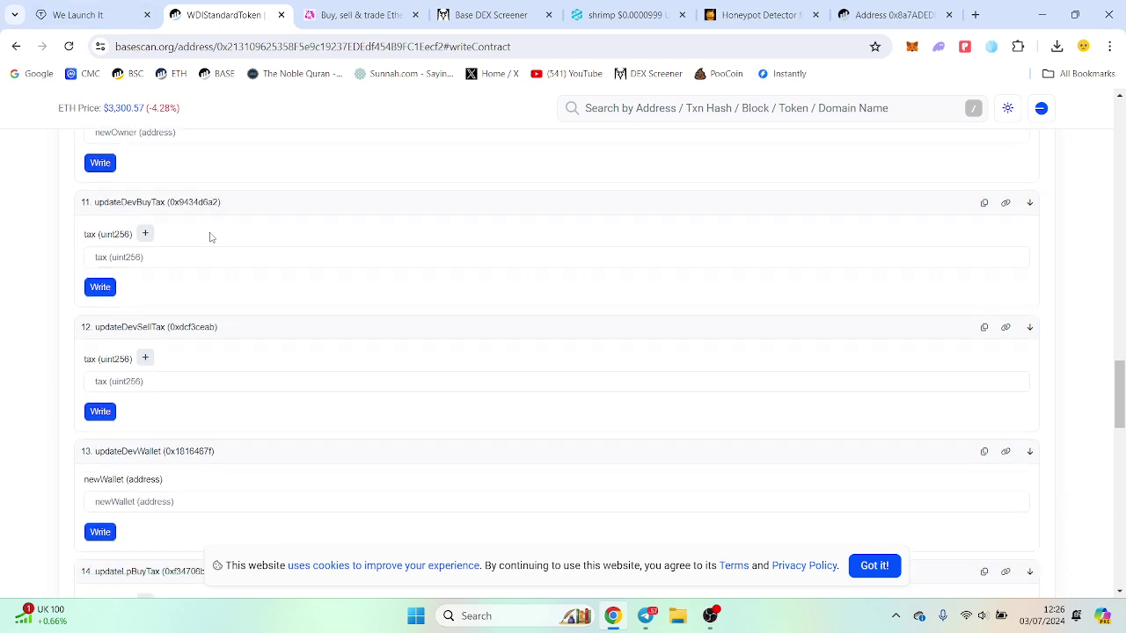
pyautogui.click(154, 260)
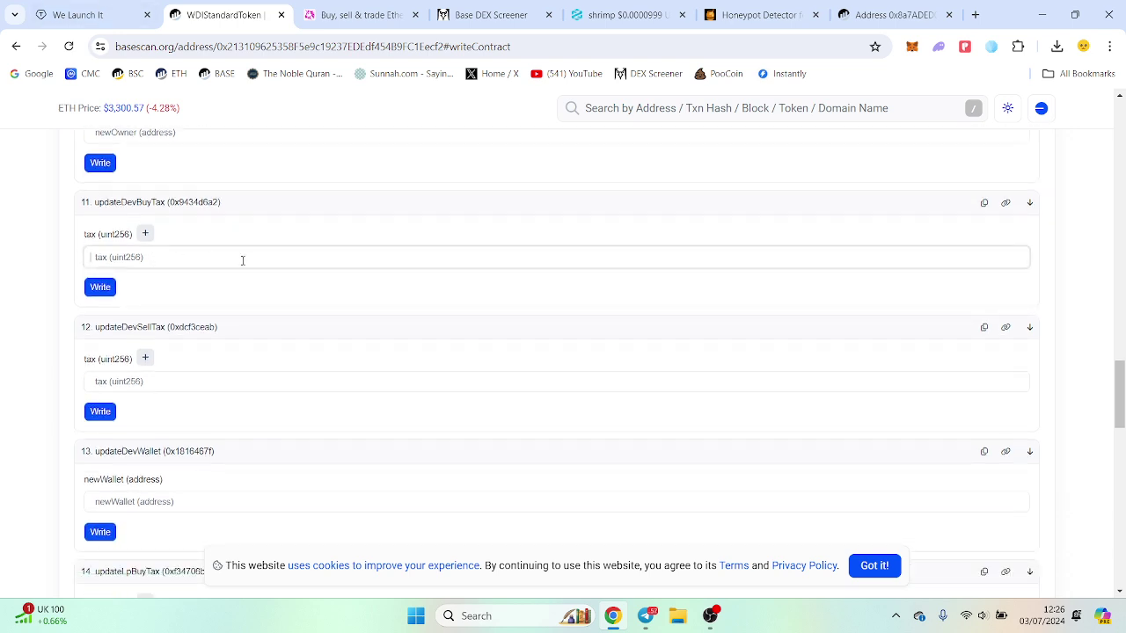
pyautogui.write('6')
pyautogui.press('BackSpace')
pyautogui.write('5000000000000000000')
pyautogui.doubleClick(248, 256)
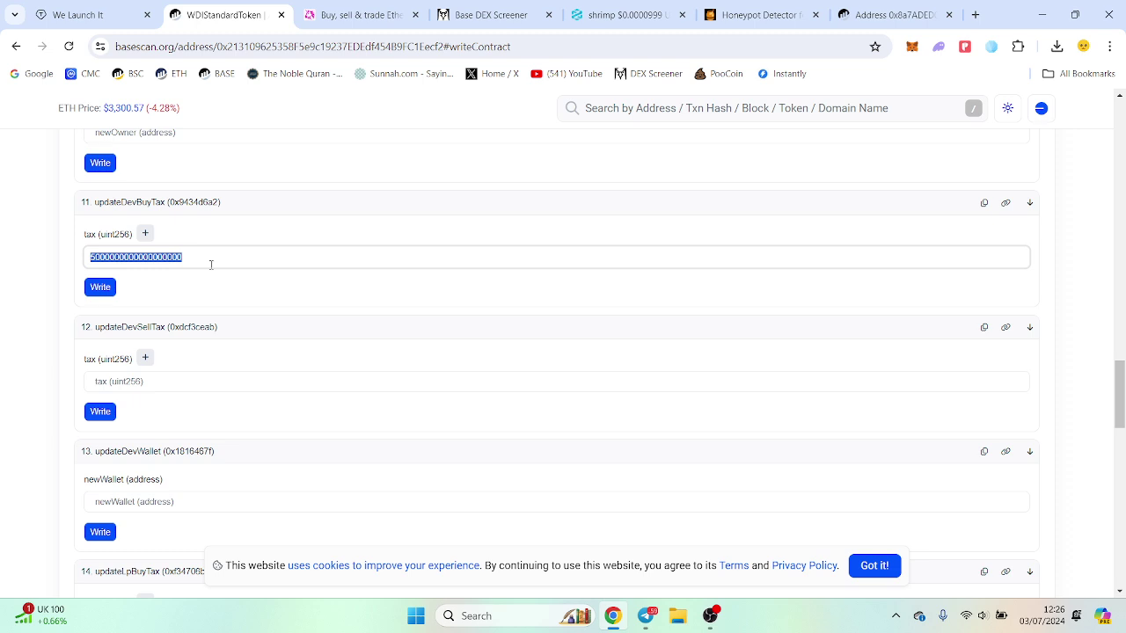
# - Submit the updateDevBuyTax write and approve its contract interaction in MetaMask
pyautogui.click(100, 287)
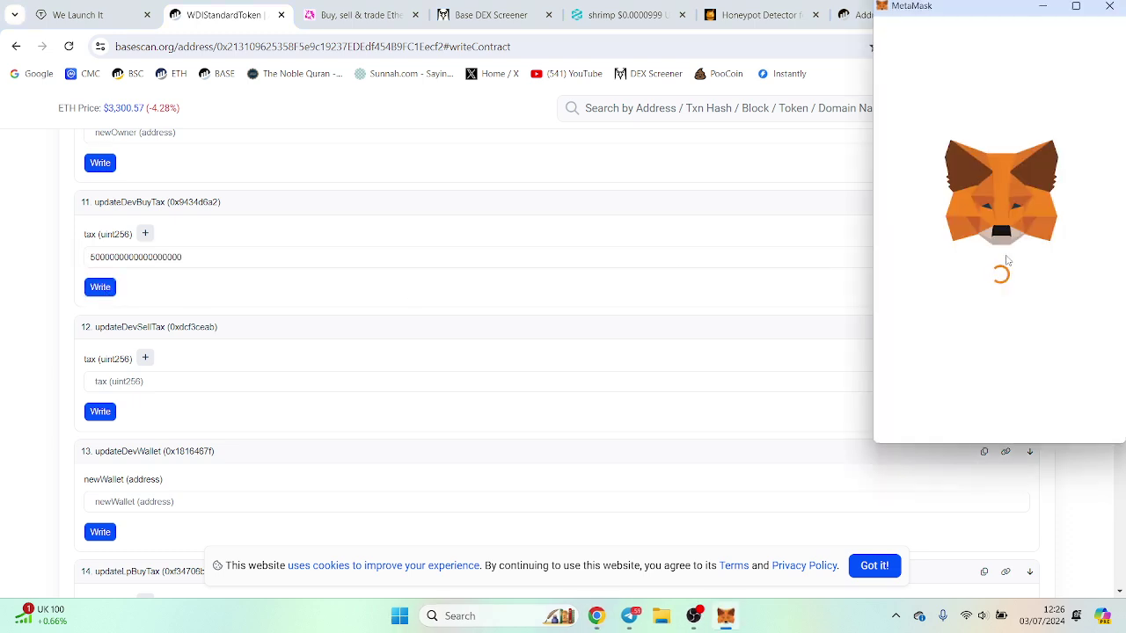
pyautogui.scroll(-1, 1067, 394)
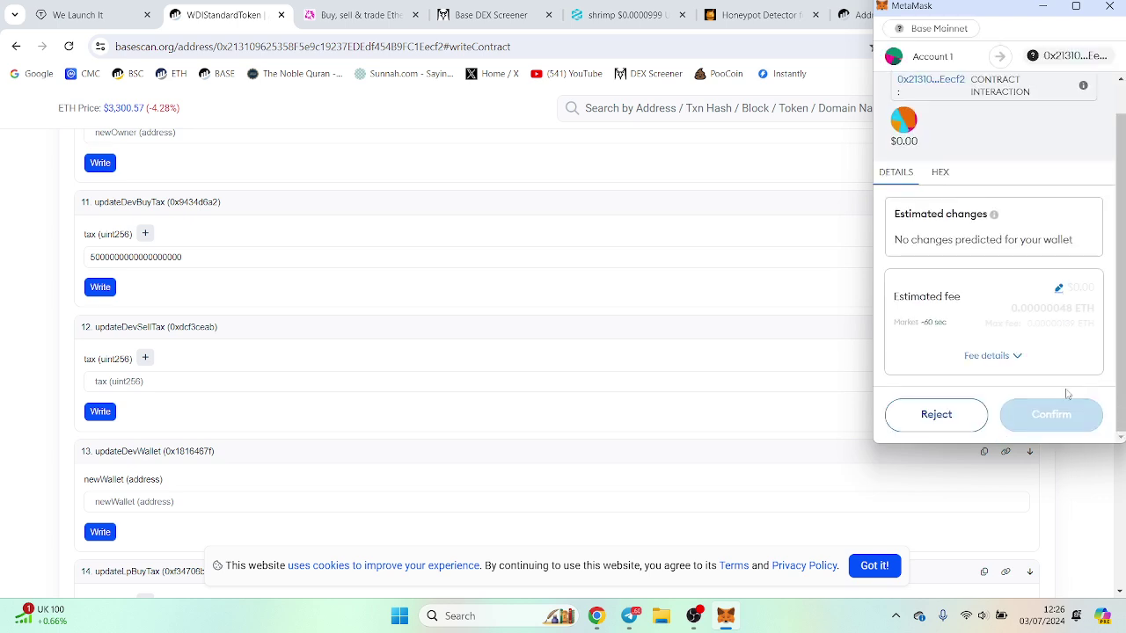
pyautogui.click(1056, 414)
# - Switch to the honeypot detector and set it to the Base chain
pyautogui.click(757, 14)
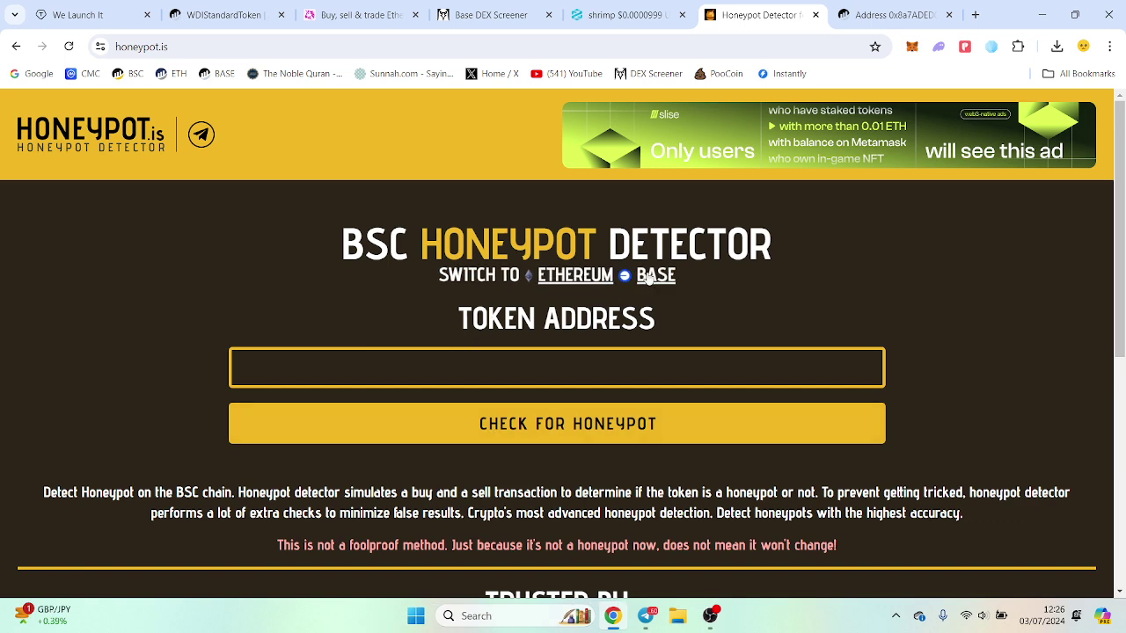
pyautogui.click(646, 277)
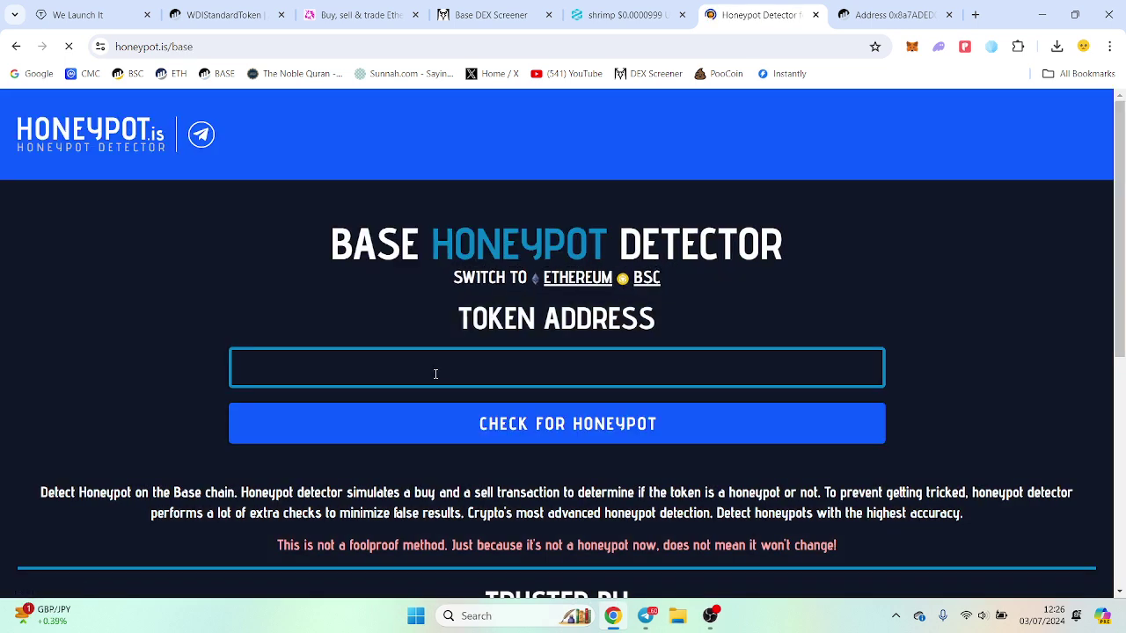
# - Examine the remaining tax, wallet and limit write functions of the token contract on BaseScan
pyautogui.click(227, 14)
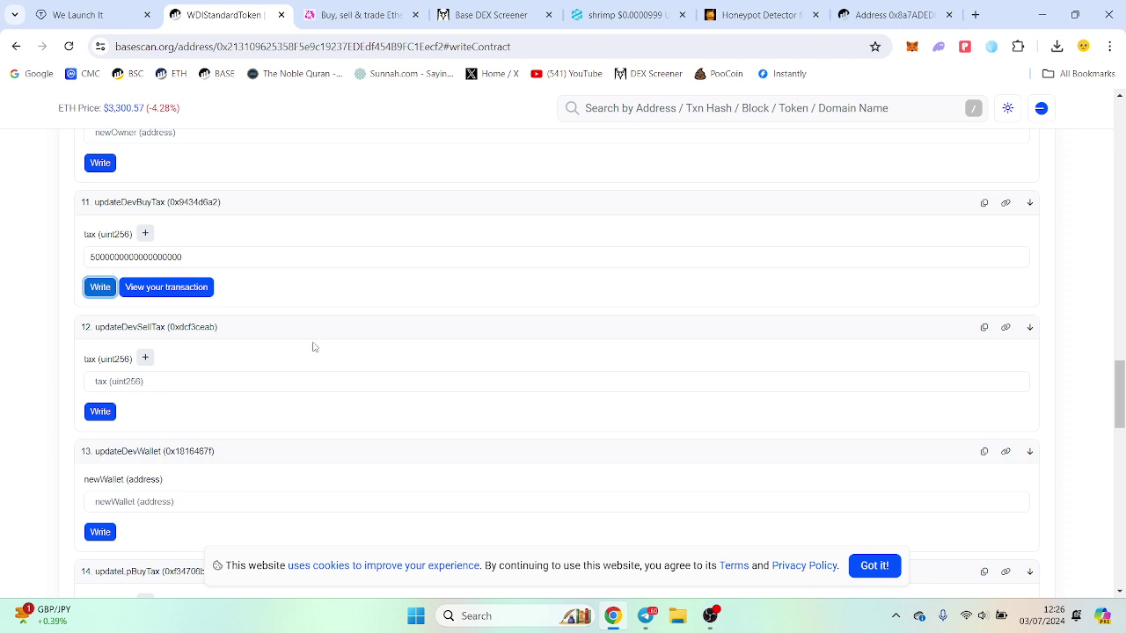
pyautogui.scroll(-3, 313, 347)
pyautogui.click(175, 209)
pyautogui.scroll(1, 227, 230)
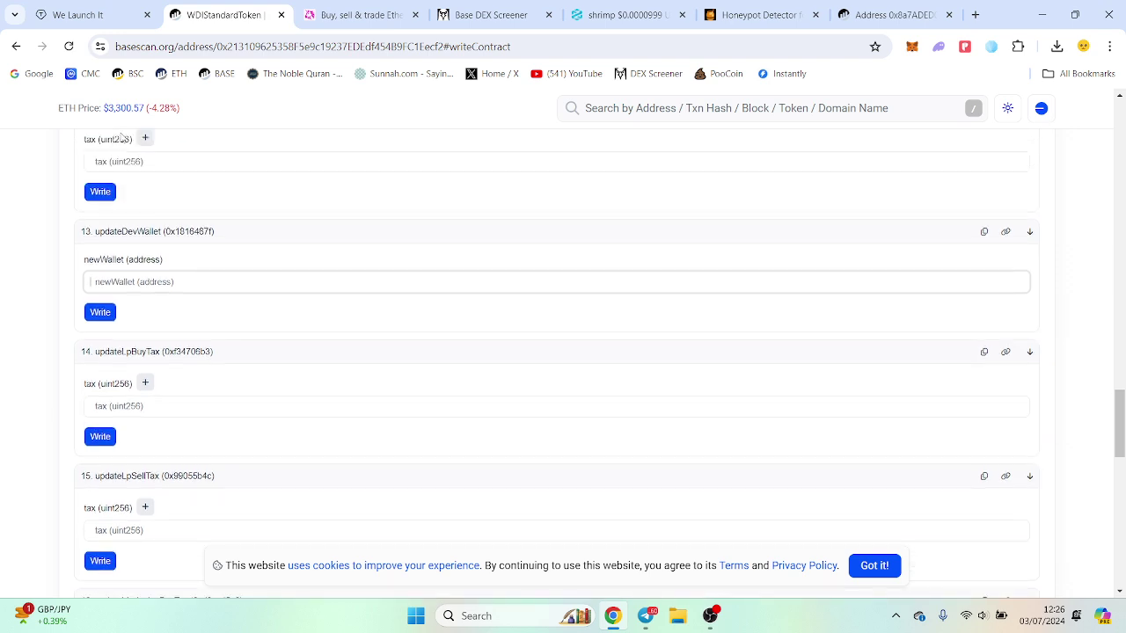
pyautogui.scroll(-5, 167, 446)
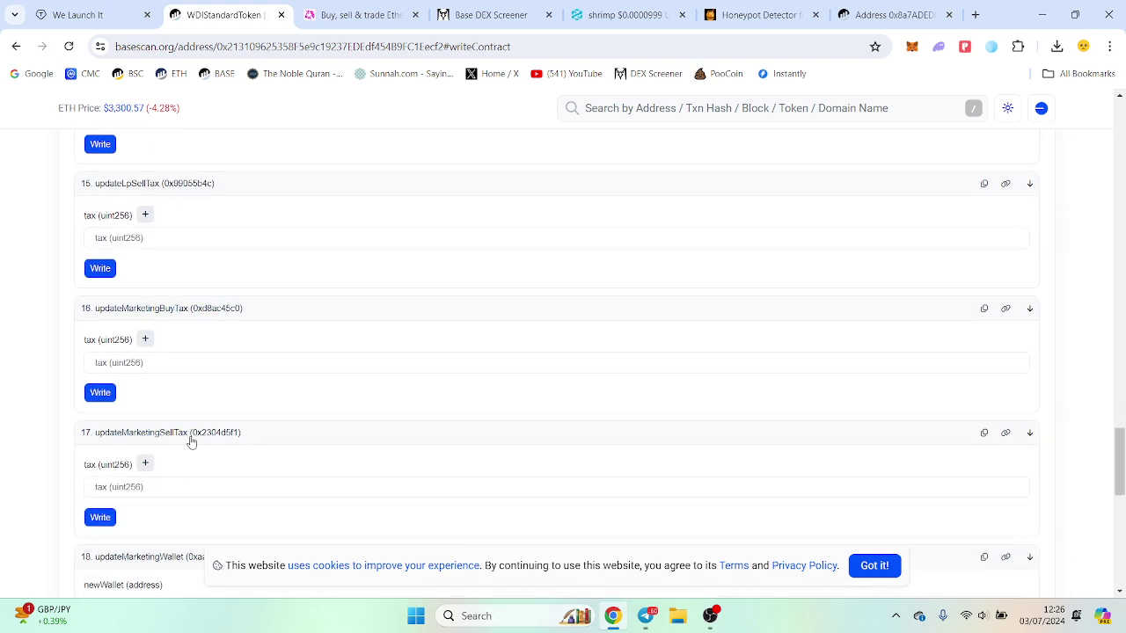
pyautogui.scroll(-3, 179, 305)
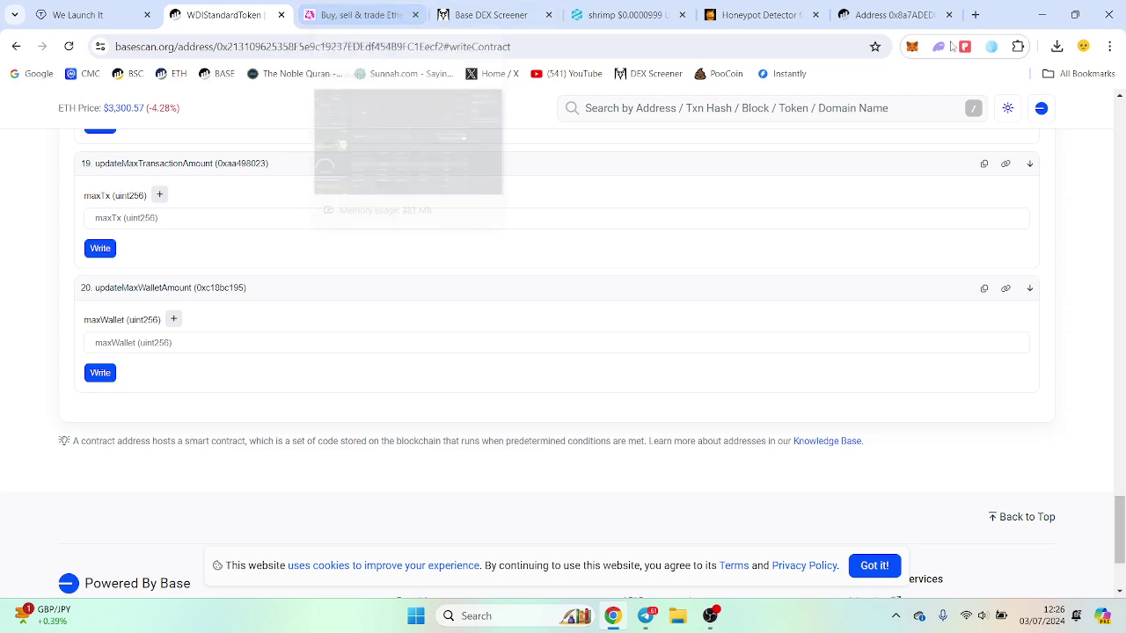
pyautogui.scroll(4, 855, 143)
# - List the wallet address's ERC-20 token transfers on BaseScan and open the Uniswap V2 token of the latest transfer
pyautogui.hotkey('ctrl', '9')
pyautogui.moveTo(883, 148)
pyautogui.scroll(-4, 284, 223)
pyautogui.scroll(1, 283, 222)
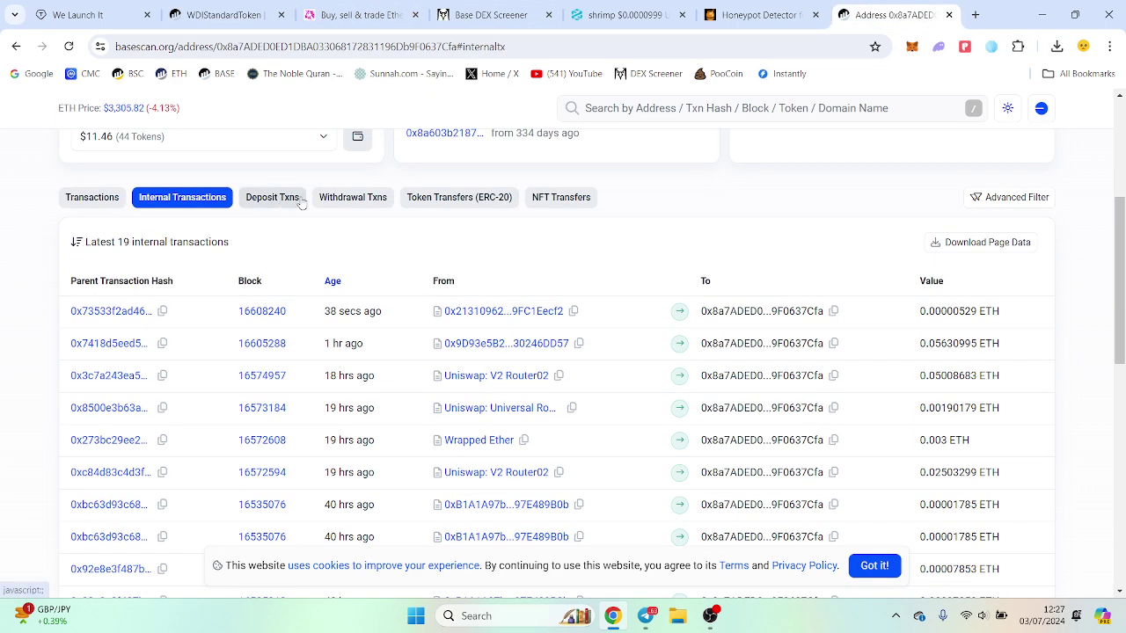
pyautogui.click(479, 199)
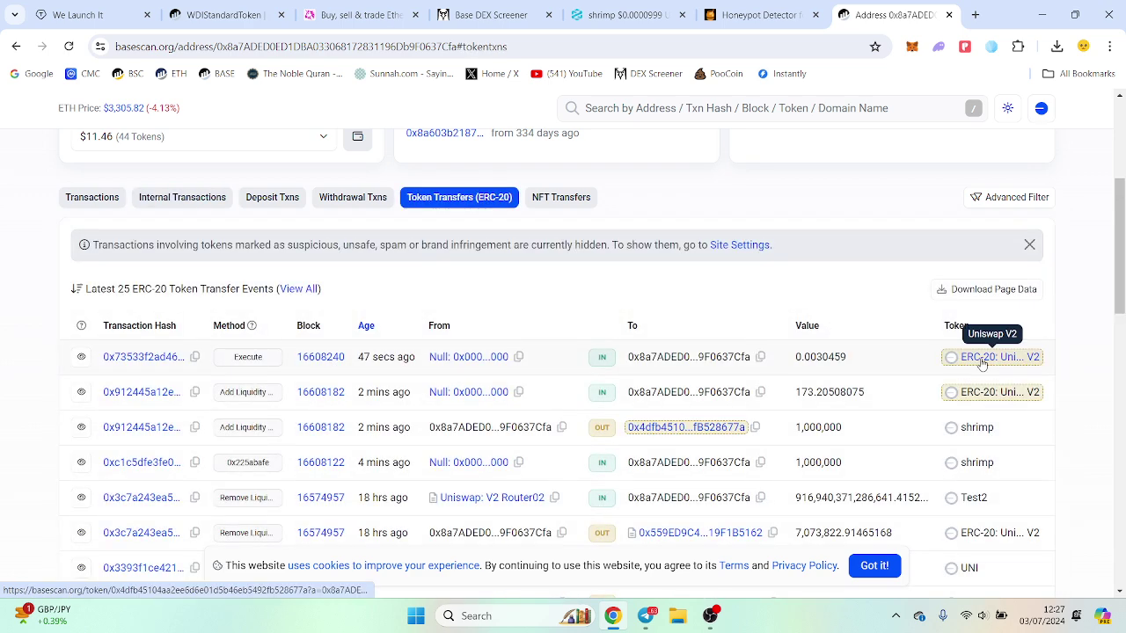
pyautogui.click(958, 363)
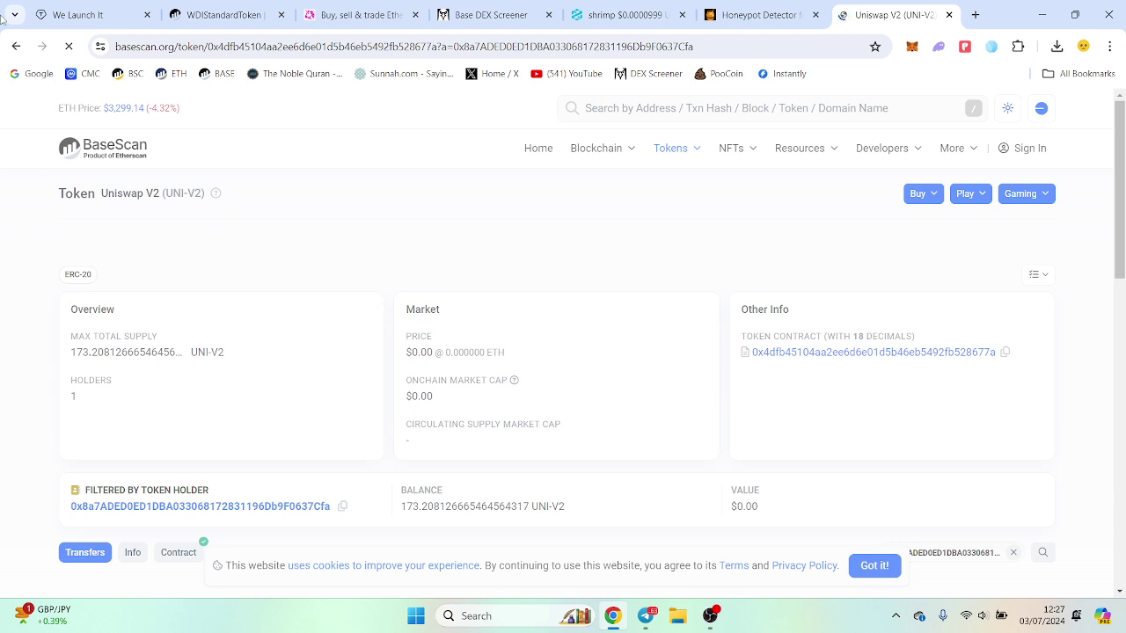
# - Open the Uniswap V2 token's pair contract and examine its token holdings
pyautogui.scroll(-1, 305, 293)
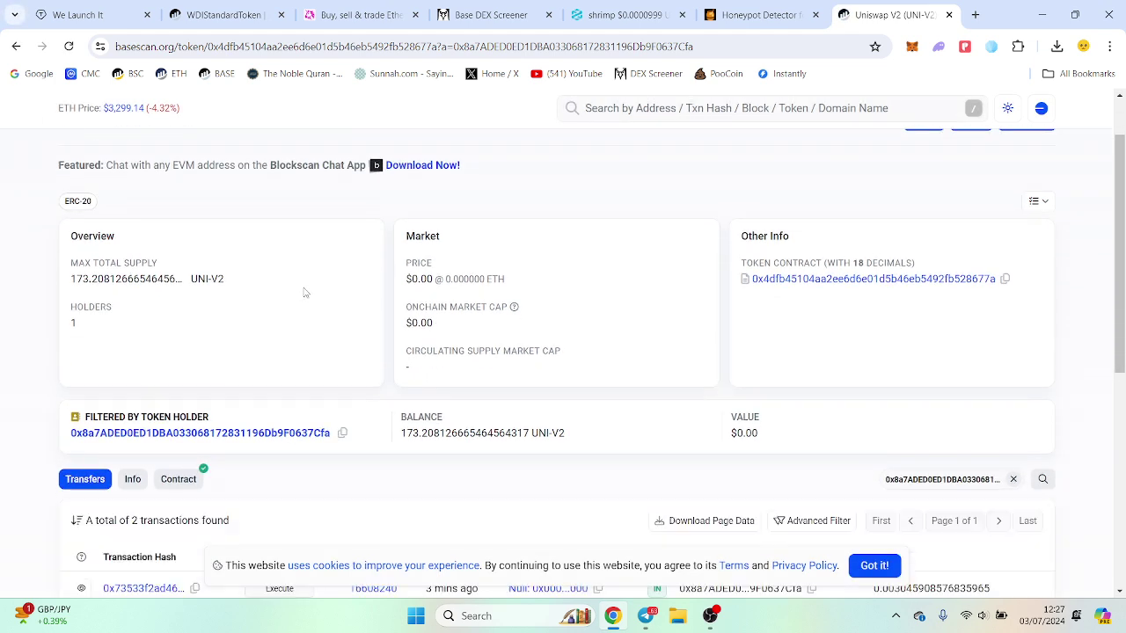
pyautogui.click(1005, 279)
pyautogui.click(886, 279)
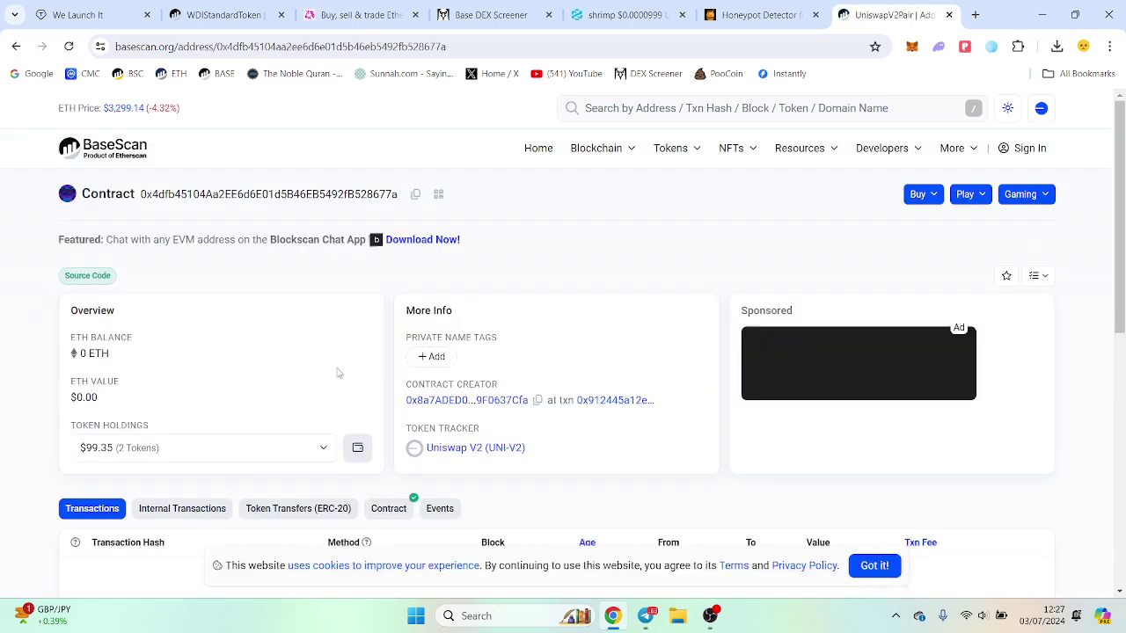
pyautogui.scroll(-4, 297, 239)
pyautogui.click(264, 157)
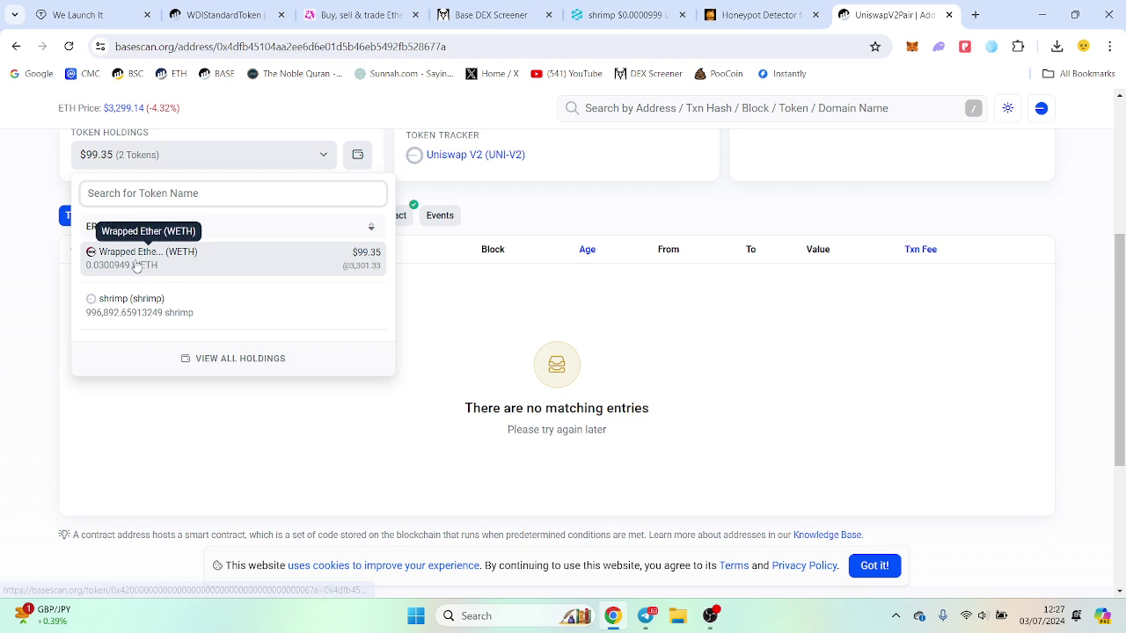
pyautogui.click(24, 292)
pyautogui.scroll(3, 875, 234)
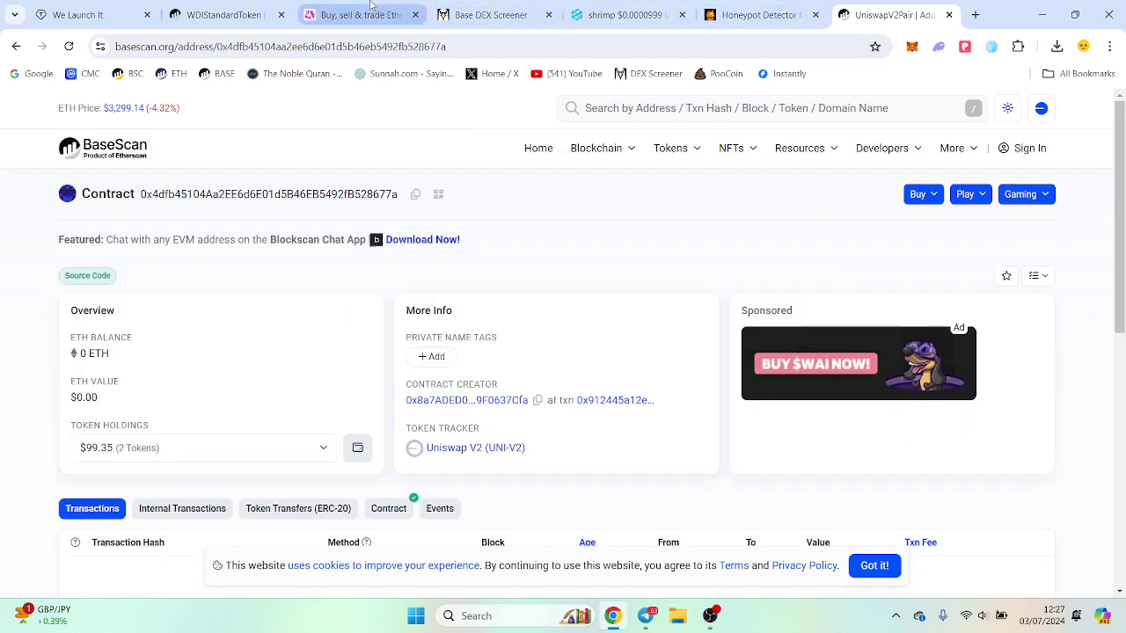
pyautogui.click(235, 6)
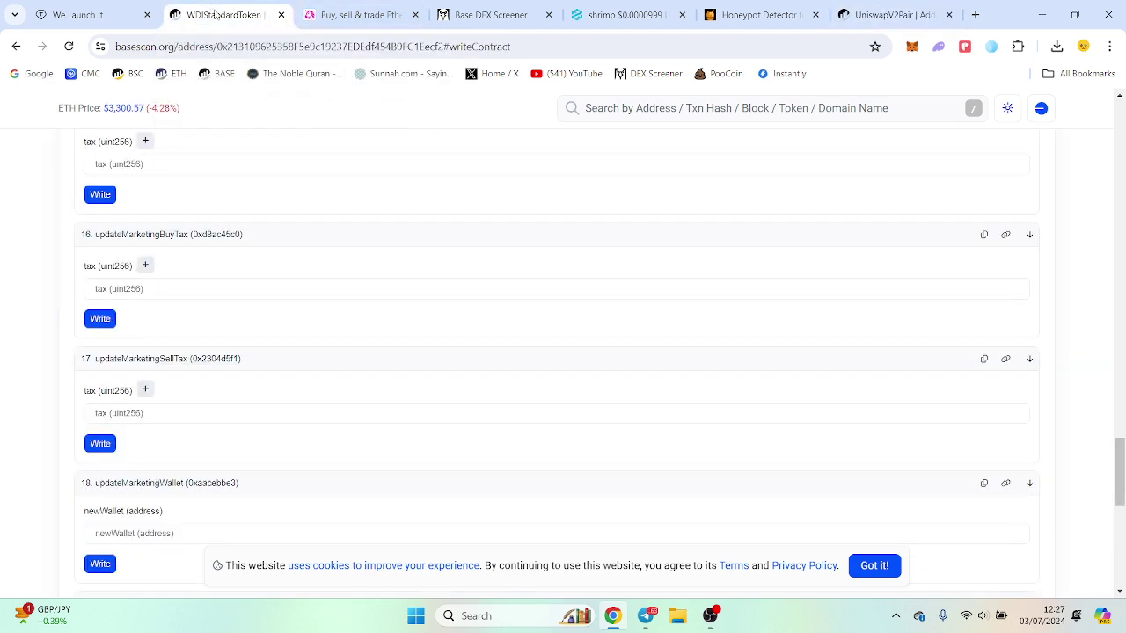
pyautogui.click(391, 10)
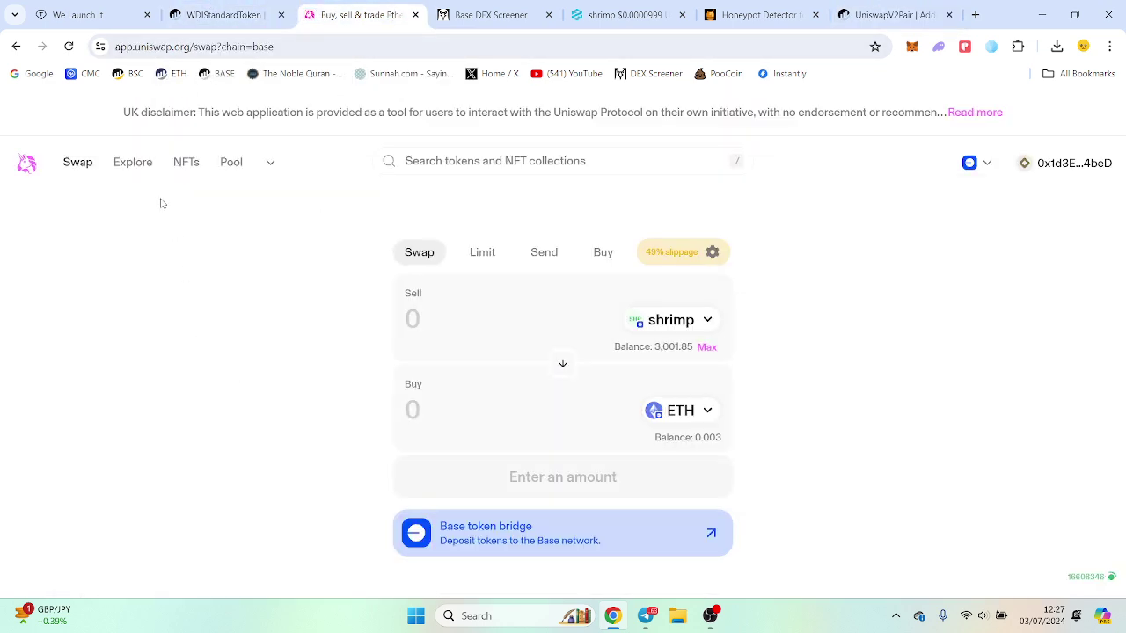
pyautogui.click(490, 15)
pyautogui.click(621, 14)
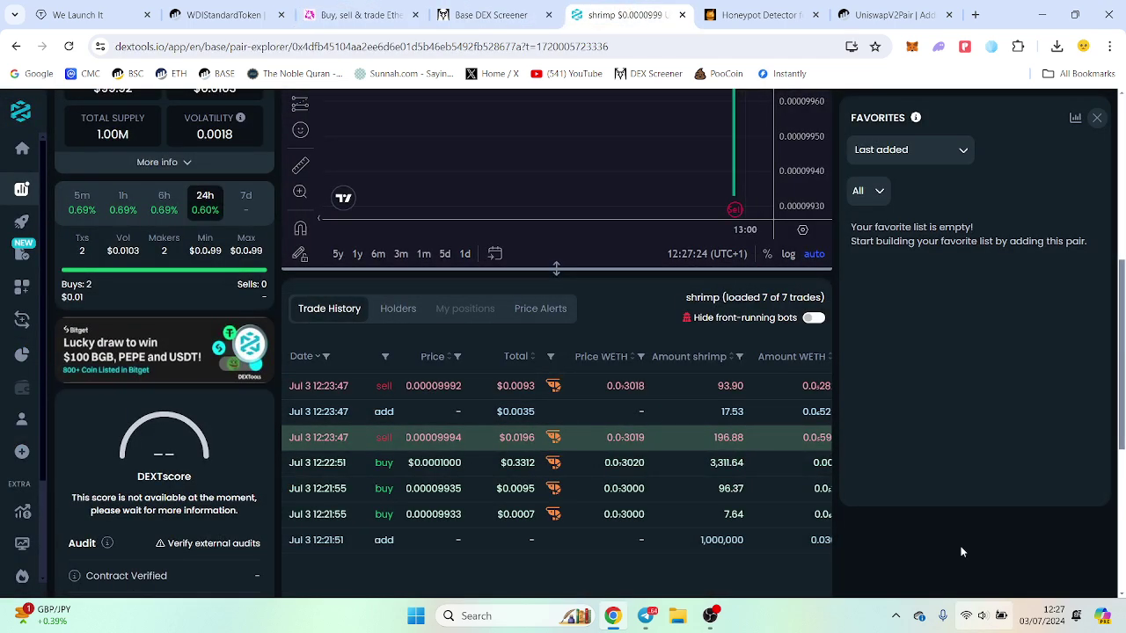
# - Open the V2 liquidity positions in Uniswap's pool section
pyautogui.click(368, 15)
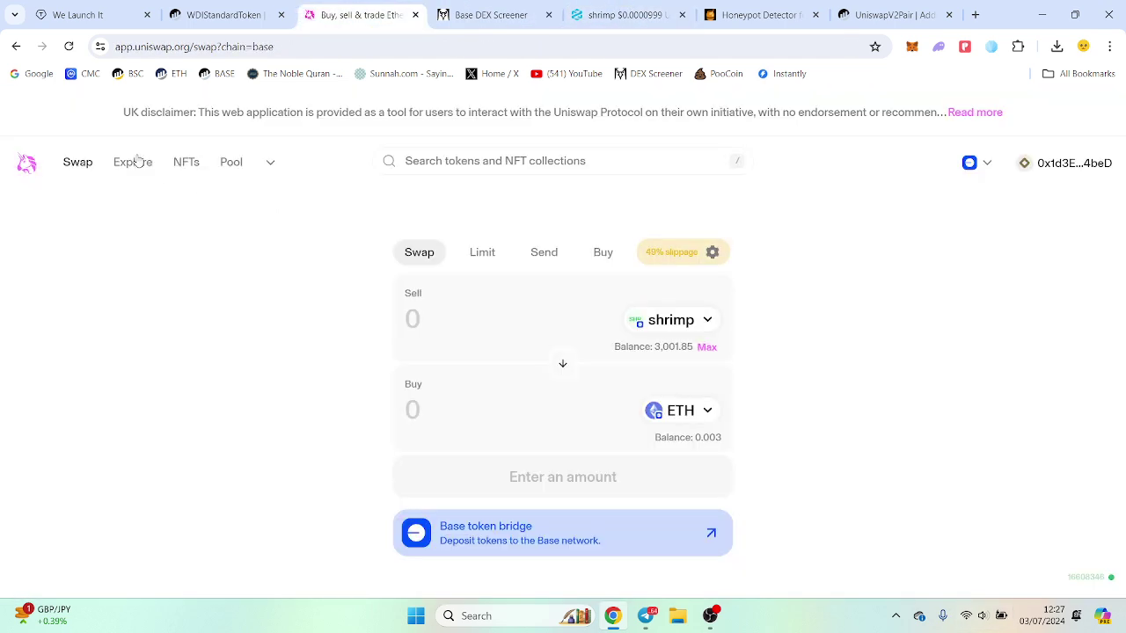
pyautogui.click(232, 165)
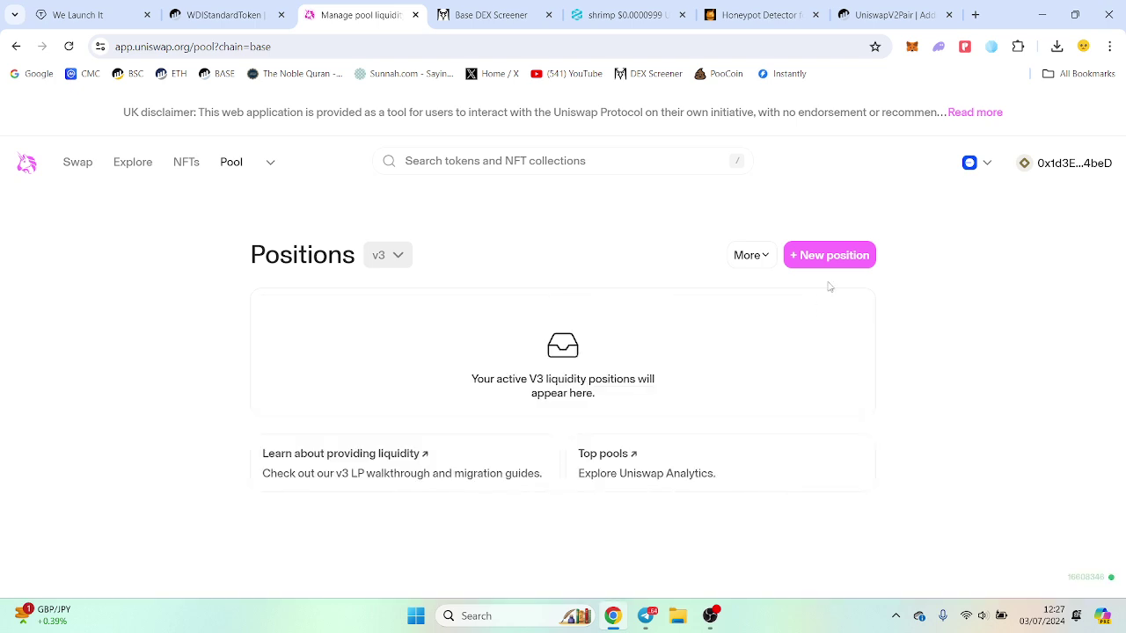
pyautogui.click(752, 255)
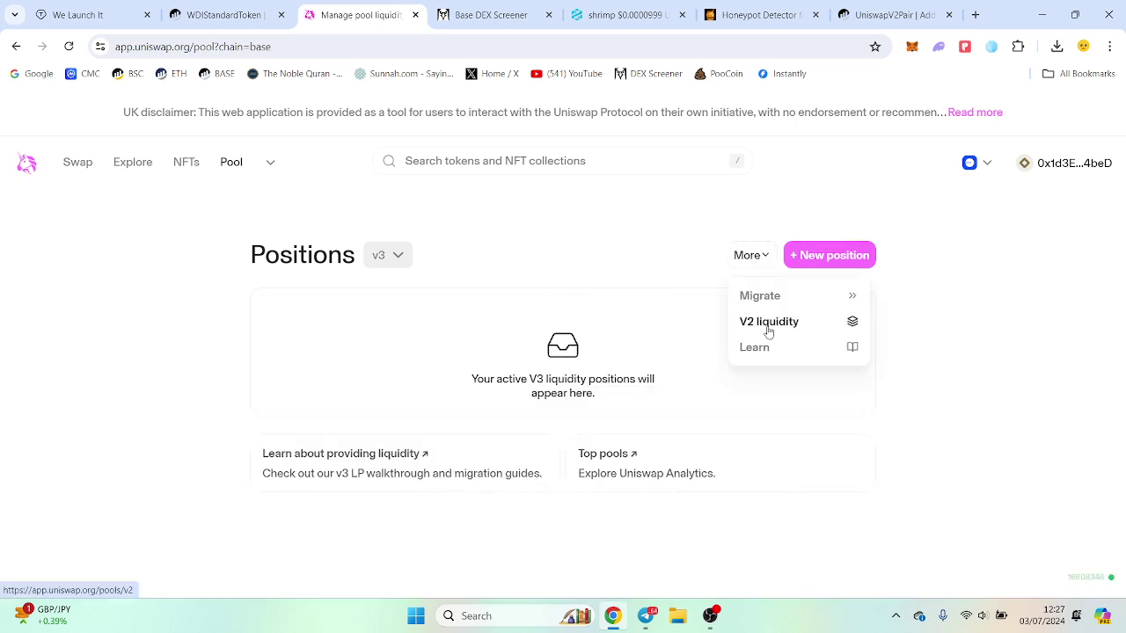
pyautogui.click(768, 332)
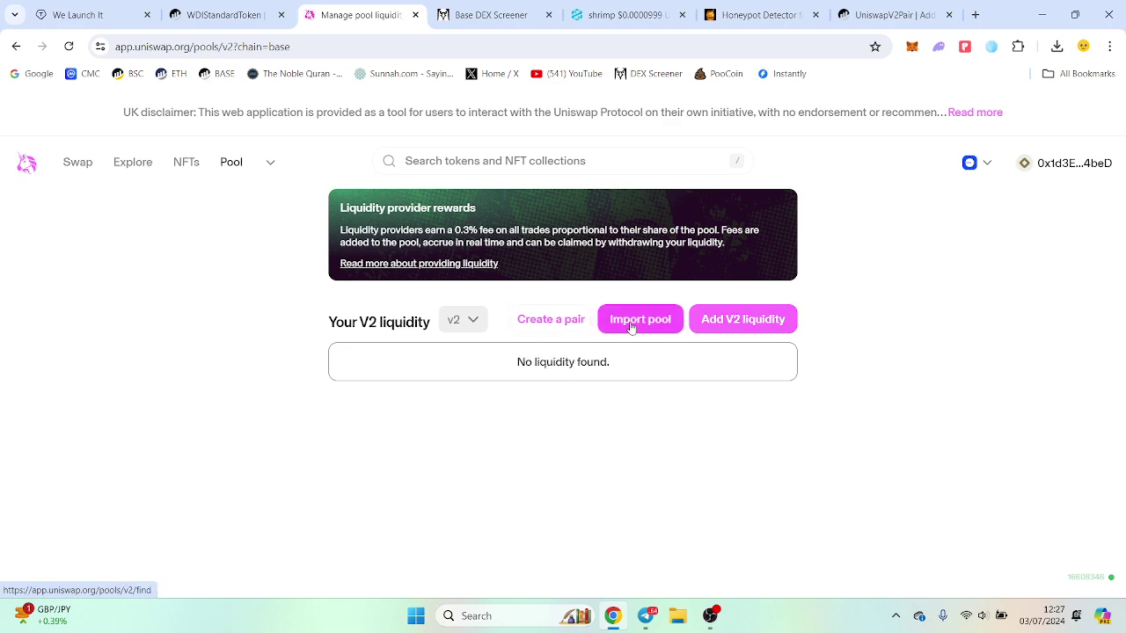
# - Open the shrimp token's BaseScan page from DEXTools and copy its token contract address
pyautogui.click(220, 14)
pyautogui.scroll(3, 962, 377)
pyautogui.scroll(20, 930, 379)
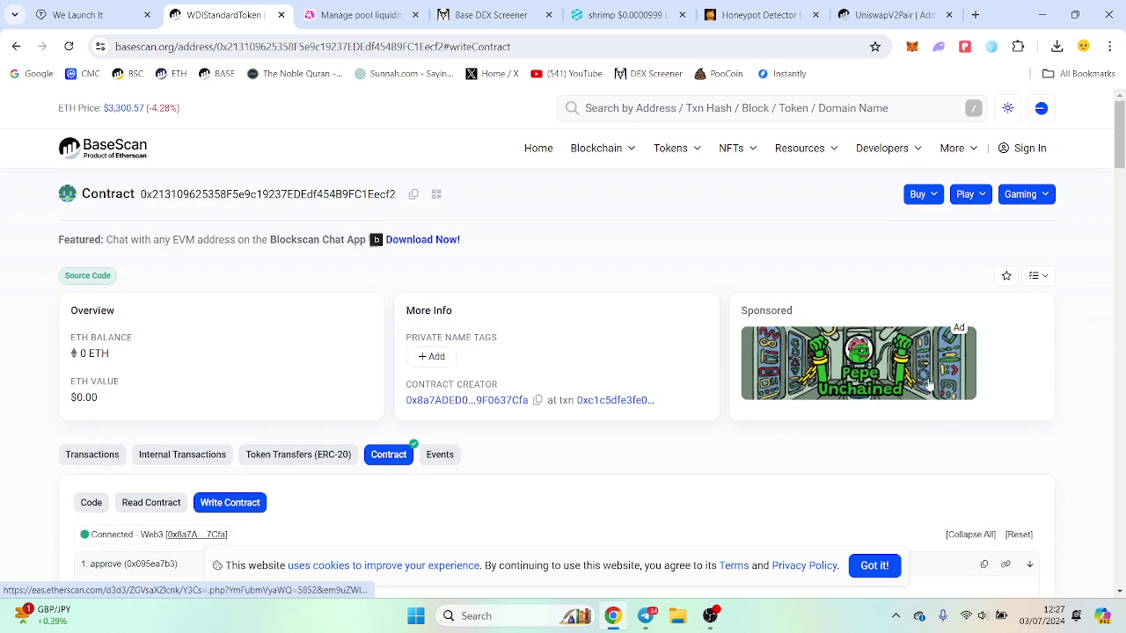
pyautogui.click(15, 48)
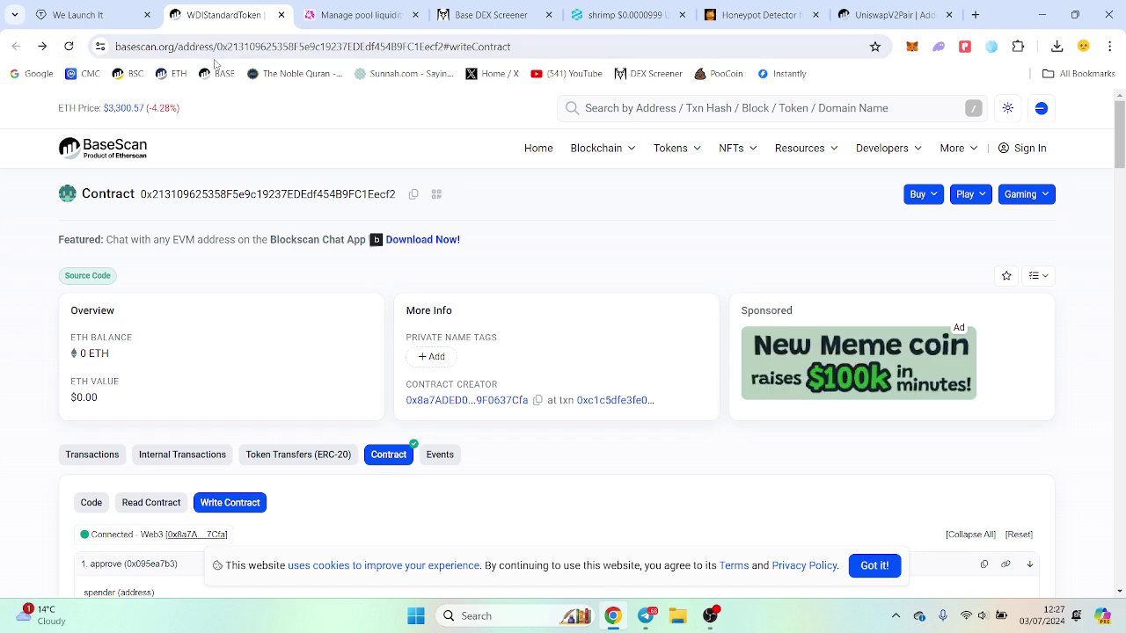
pyautogui.click(607, 14)
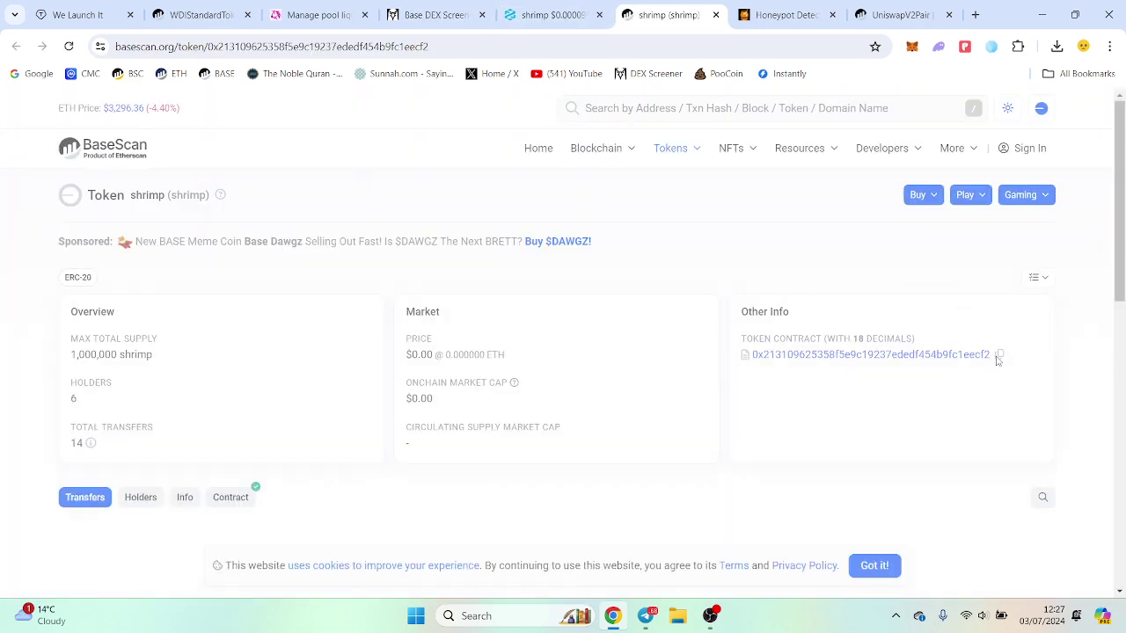
pyautogui.click(1000, 356)
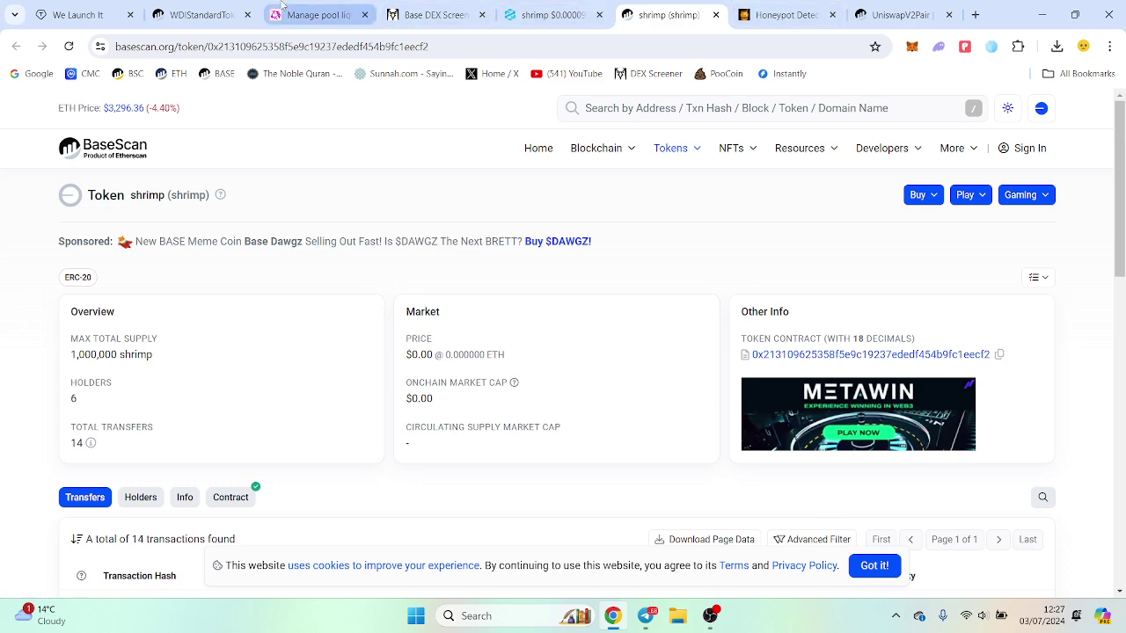
# - In Uniswap, look up the V2 pool to import for ETH and shrimp, finding shrimp by its copied contract address
pyautogui.click(316, 14)
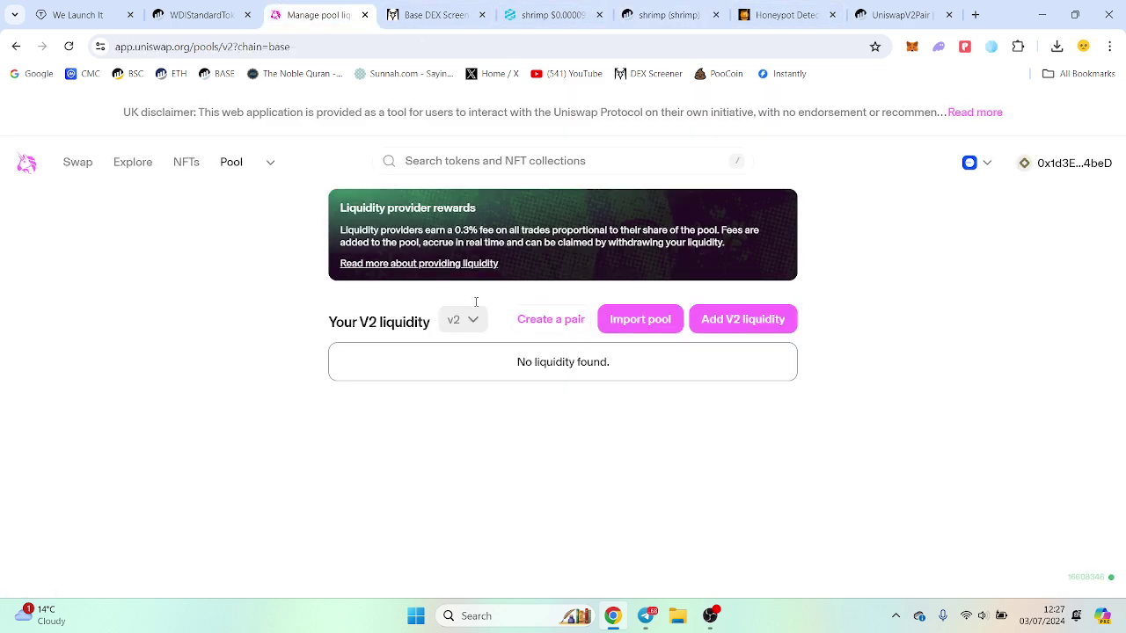
pyautogui.click(658, 324)
pyautogui.click(499, 400)
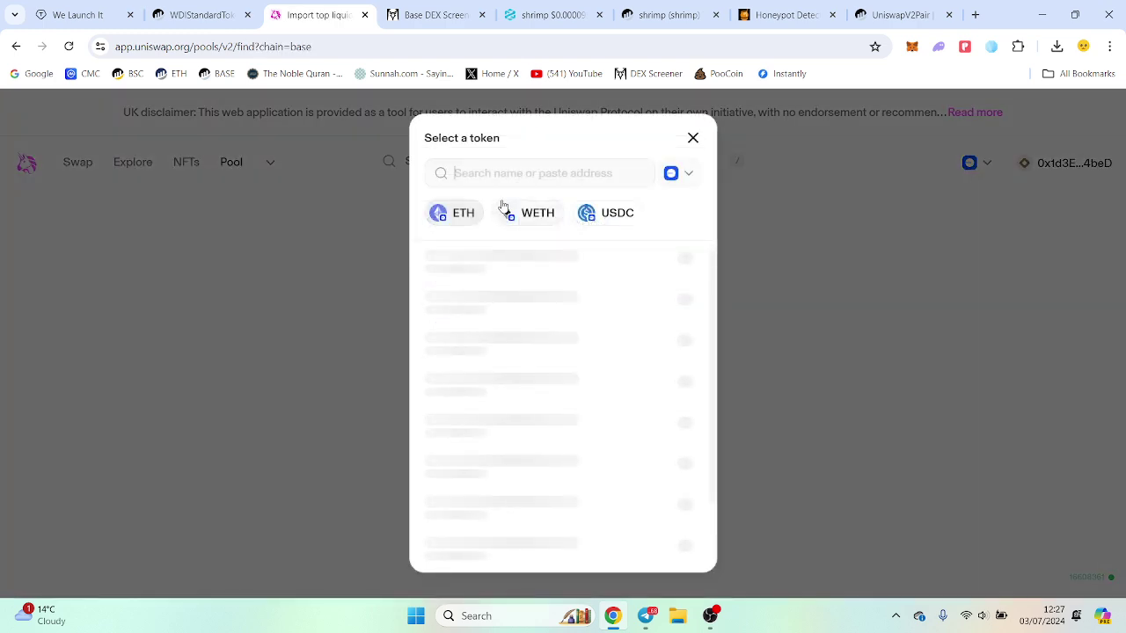
pyautogui.hotkey('ctrl', 'v')
pyautogui.click(520, 290)
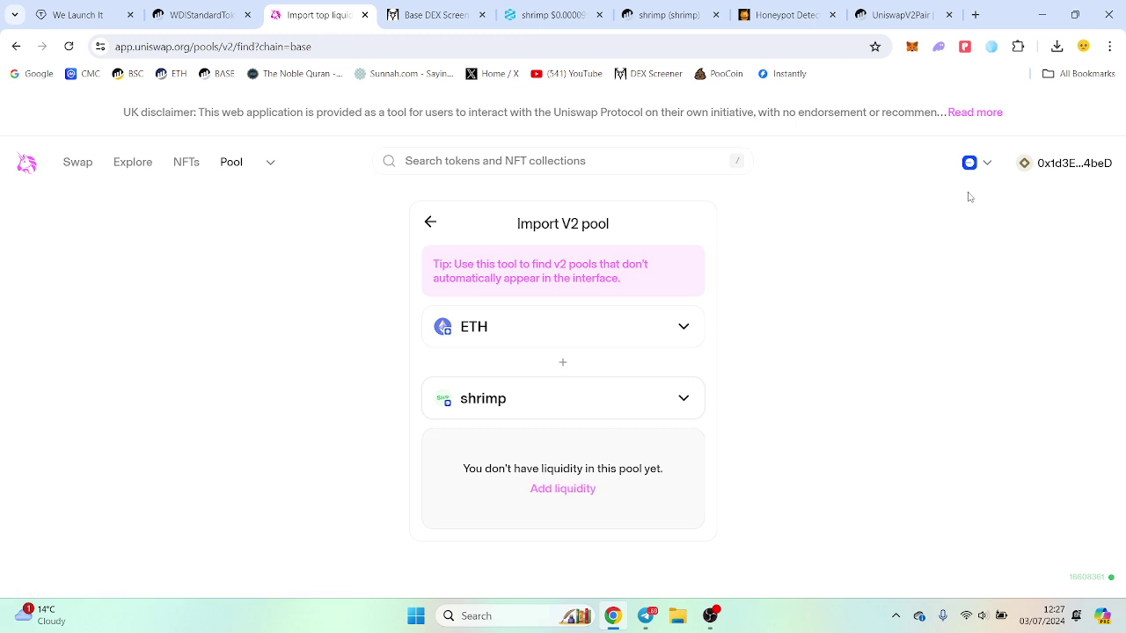
# - Connect MetaMask's Account 1 to Uniswap so that the pool is looked up for that wallet
pyautogui.click(911, 45)
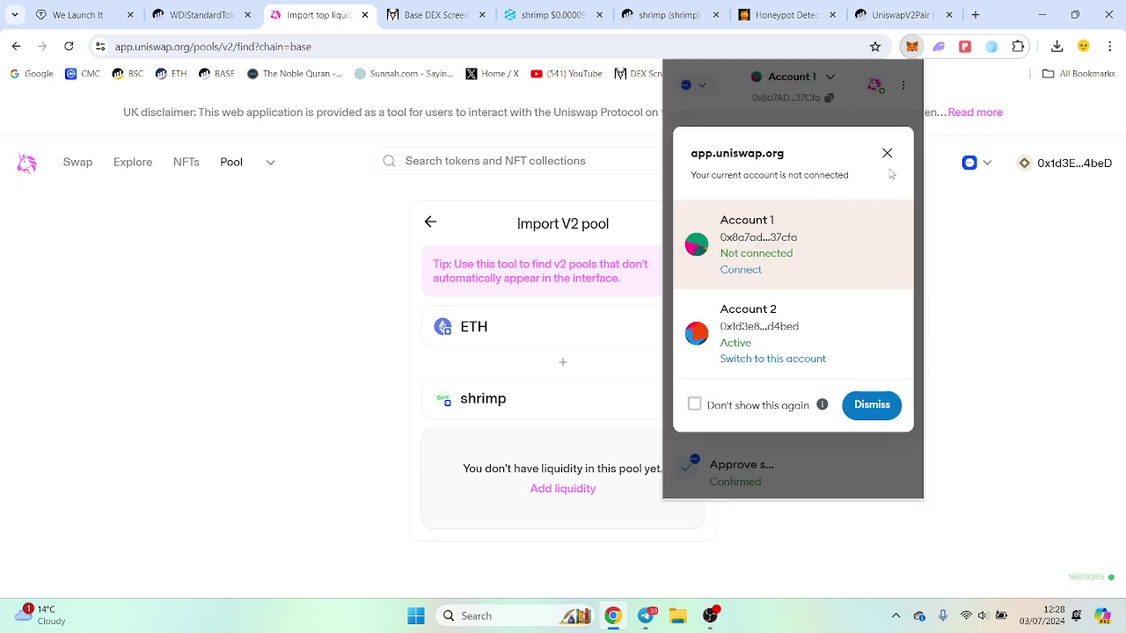
pyautogui.click(735, 270)
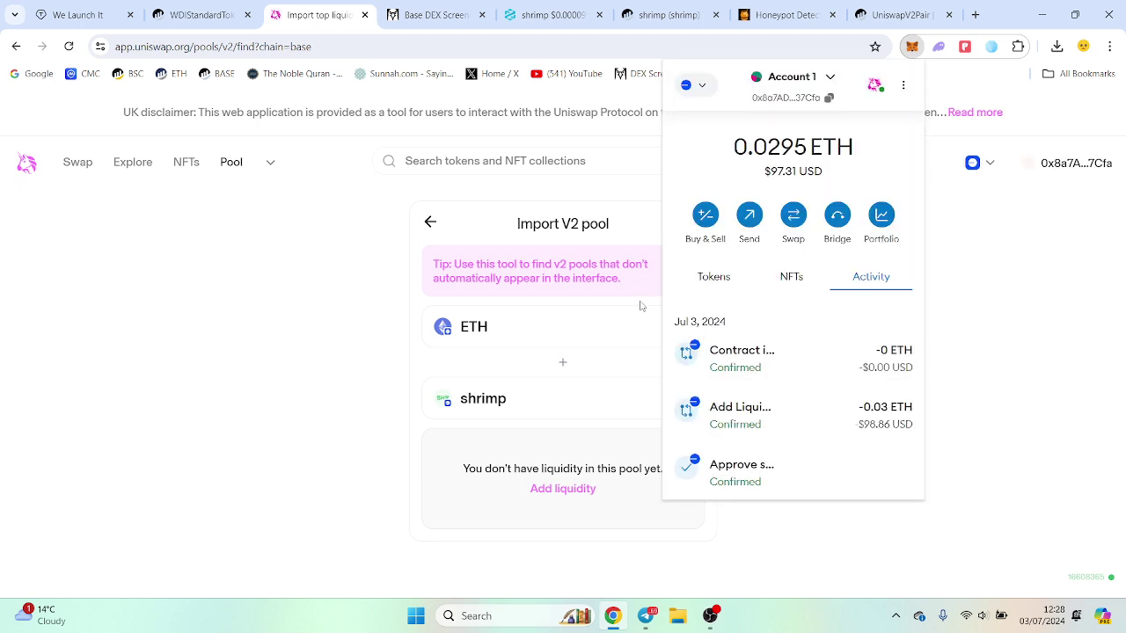
pyautogui.click(247, 302)
pyautogui.scroll(-1, 777, 378)
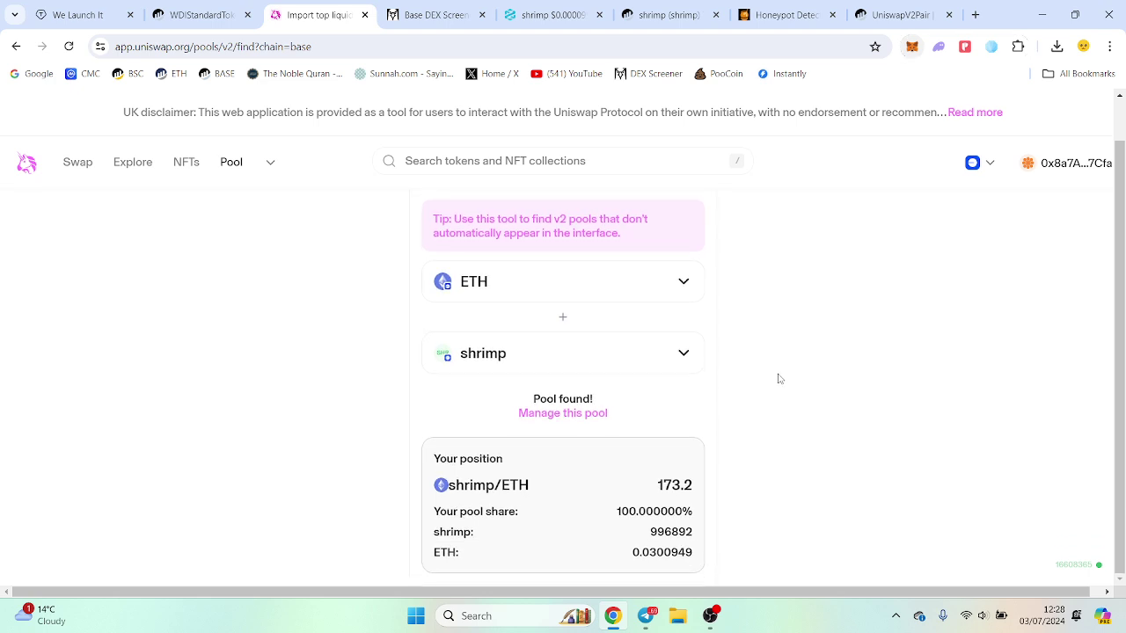
# - Manage the found shrimp/ETH pool, expand its position and start removing its liquidity
pyautogui.click(565, 413)
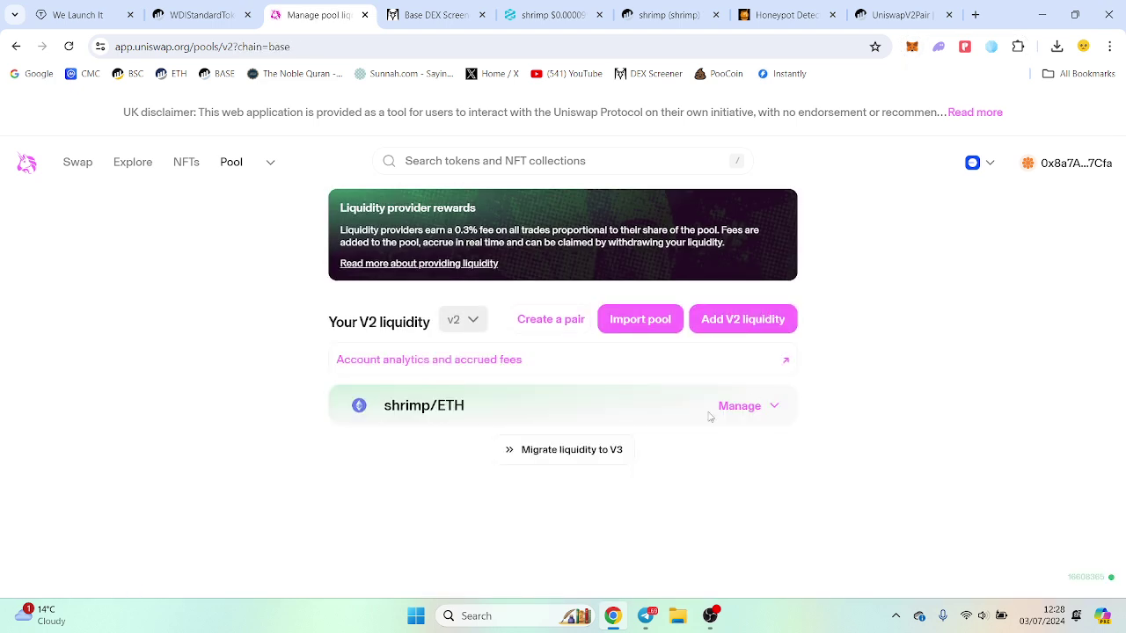
pyautogui.click(750, 407)
pyautogui.scroll(-1, 827, 389)
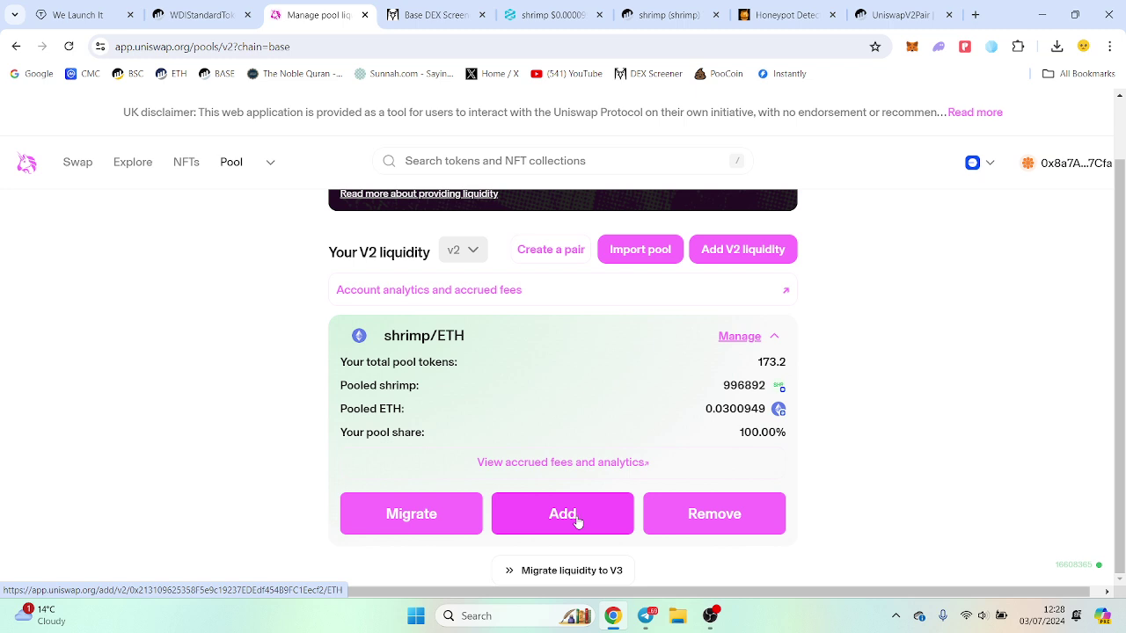
pyautogui.click(695, 519)
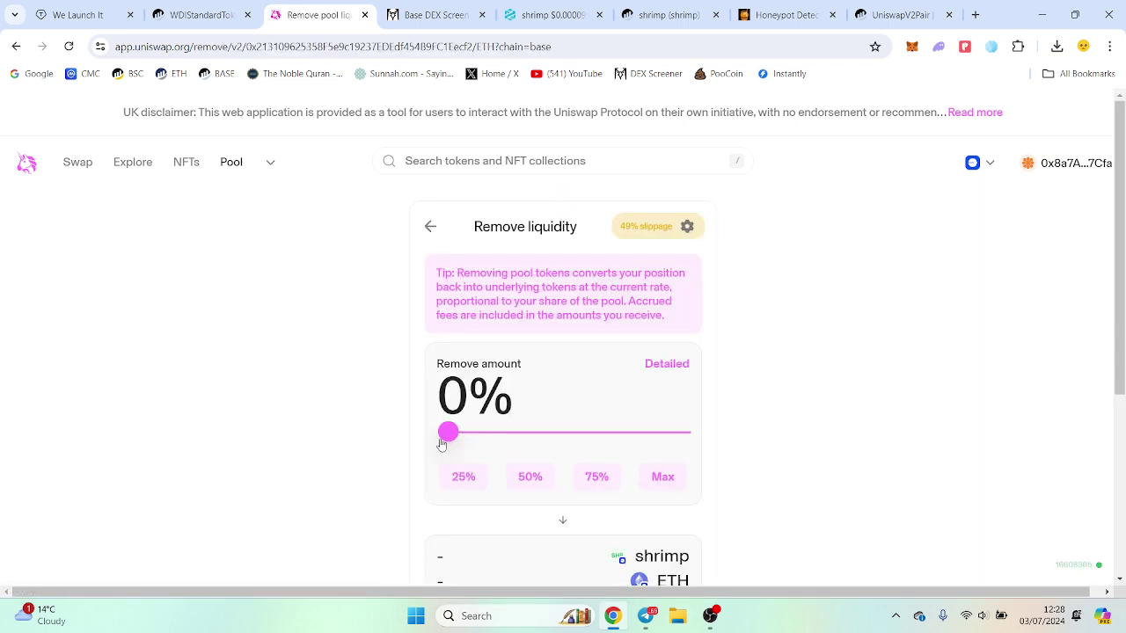
# - Set the amount of shrimp/ETH liquidity to remove to 100% and approve the pool tokens, signing the request in MetaMask
pyautogui.moveTo(442, 444); pyautogui.dragTo(802, 415)
pyautogui.scroll(-3, 906, 402)
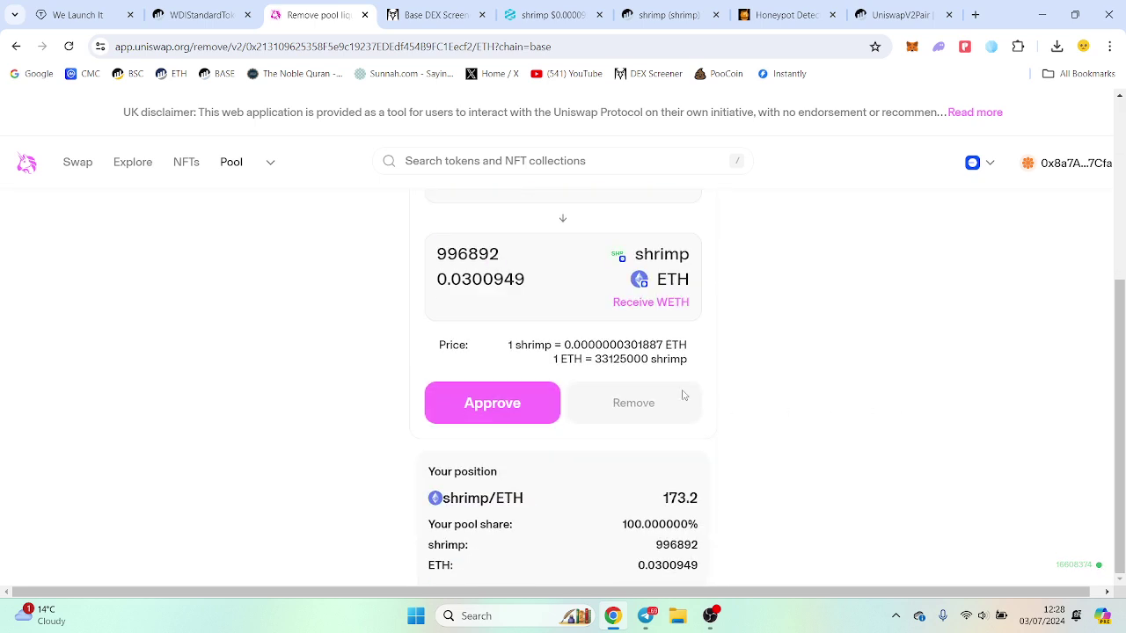
pyautogui.click(480, 403)
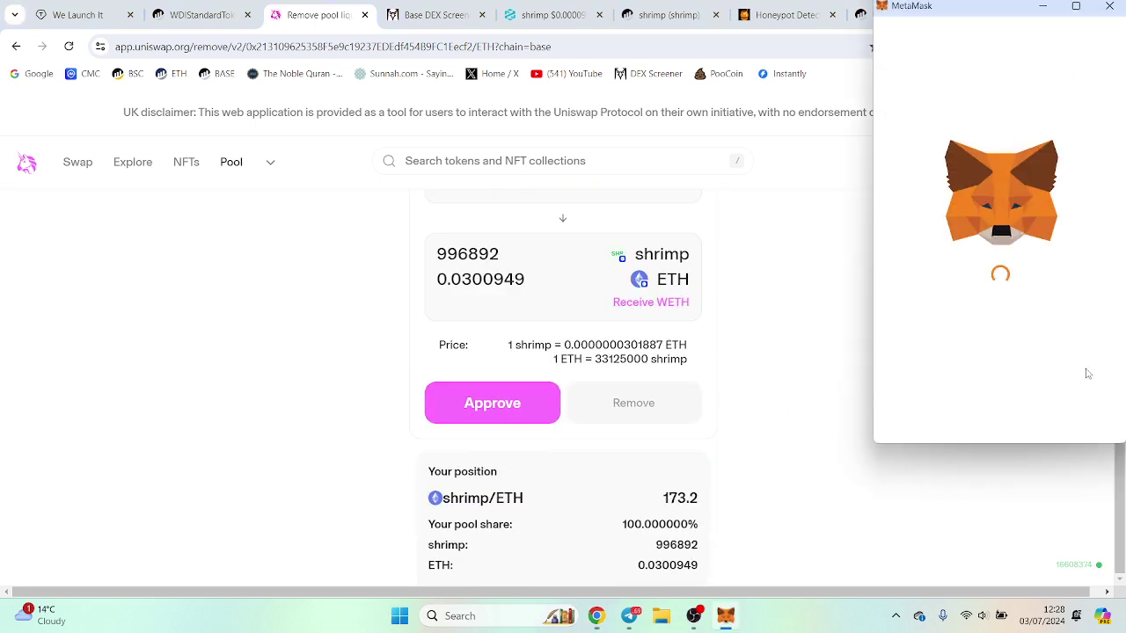
pyautogui.click(1063, 428)
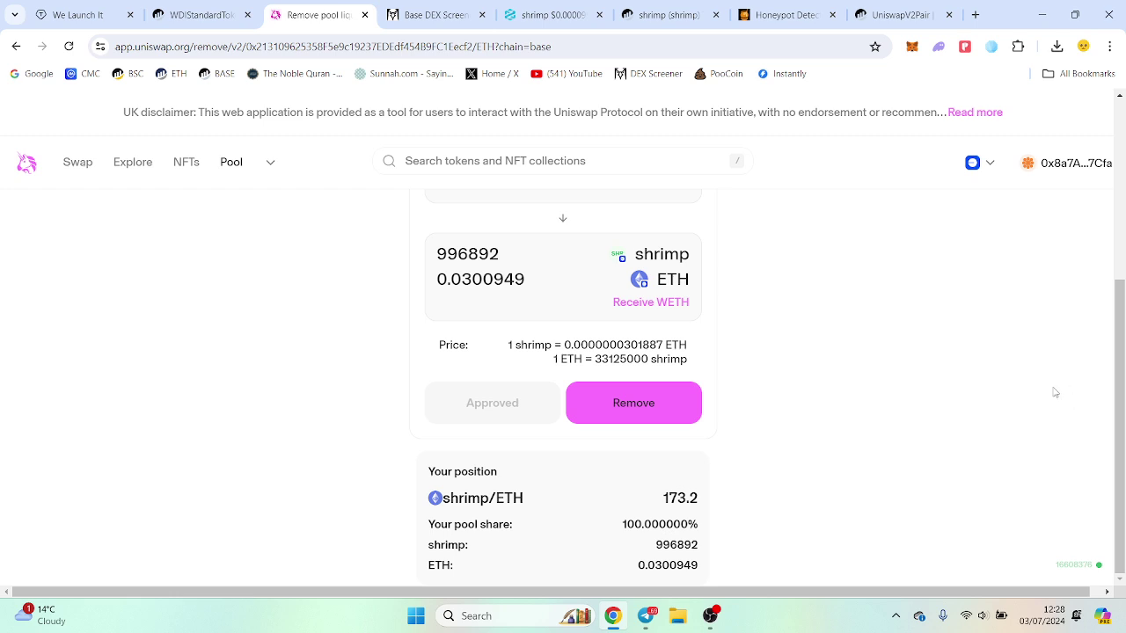
# - Remove the approved shrimp/ETH liquidity, confirm the transaction in MetaMask and dismiss the completion message
pyautogui.click(677, 407)
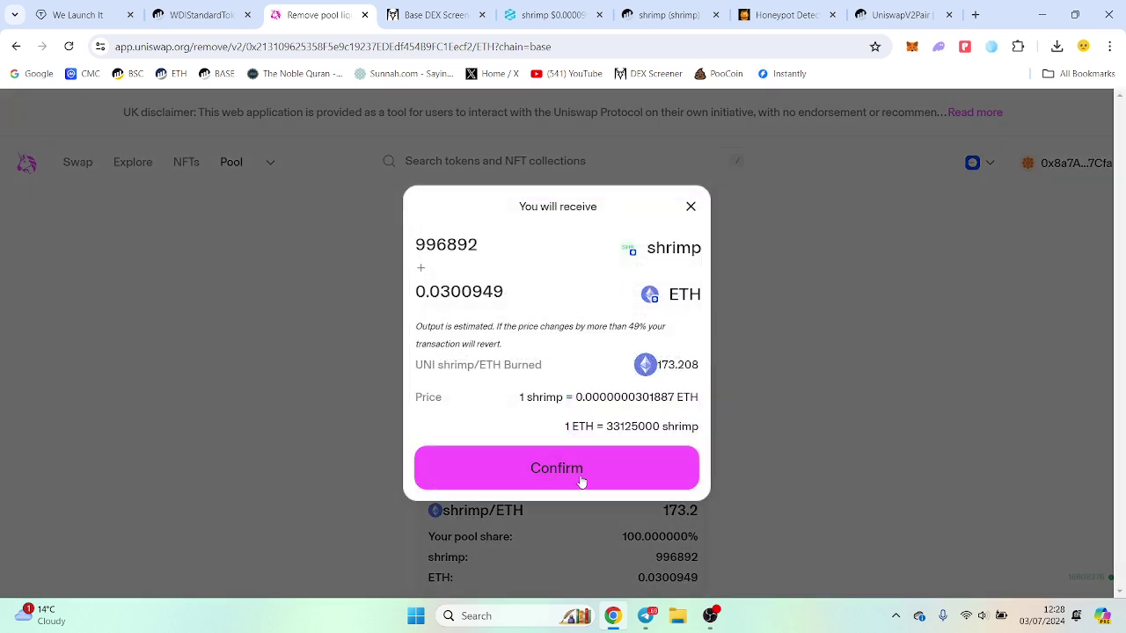
pyautogui.click(581, 476)
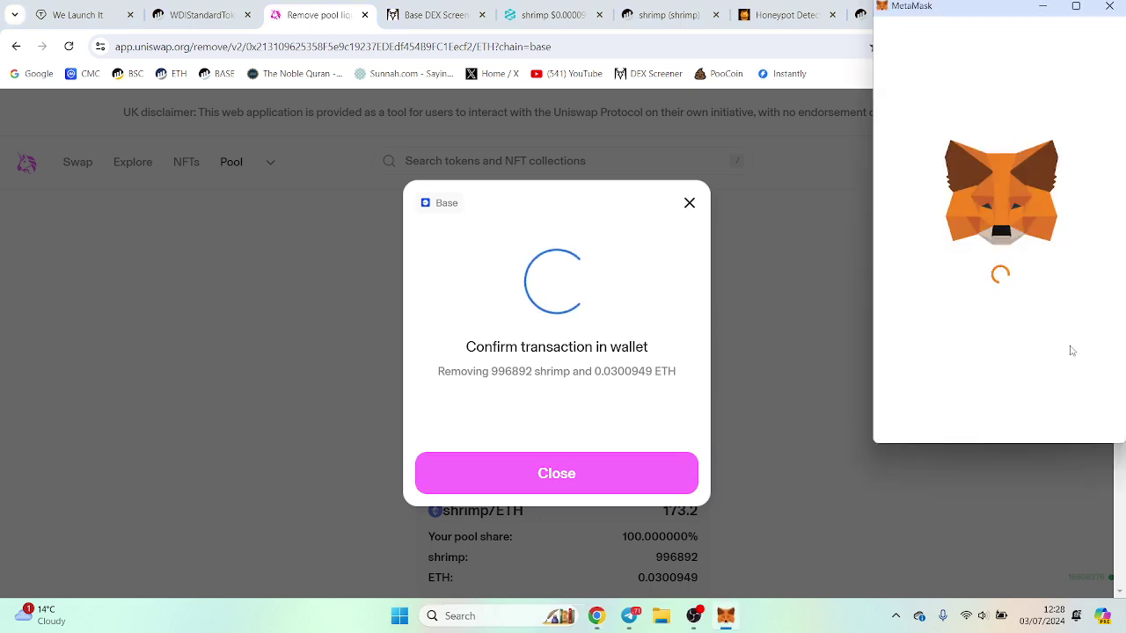
pyautogui.scroll(-3, 1052, 207)
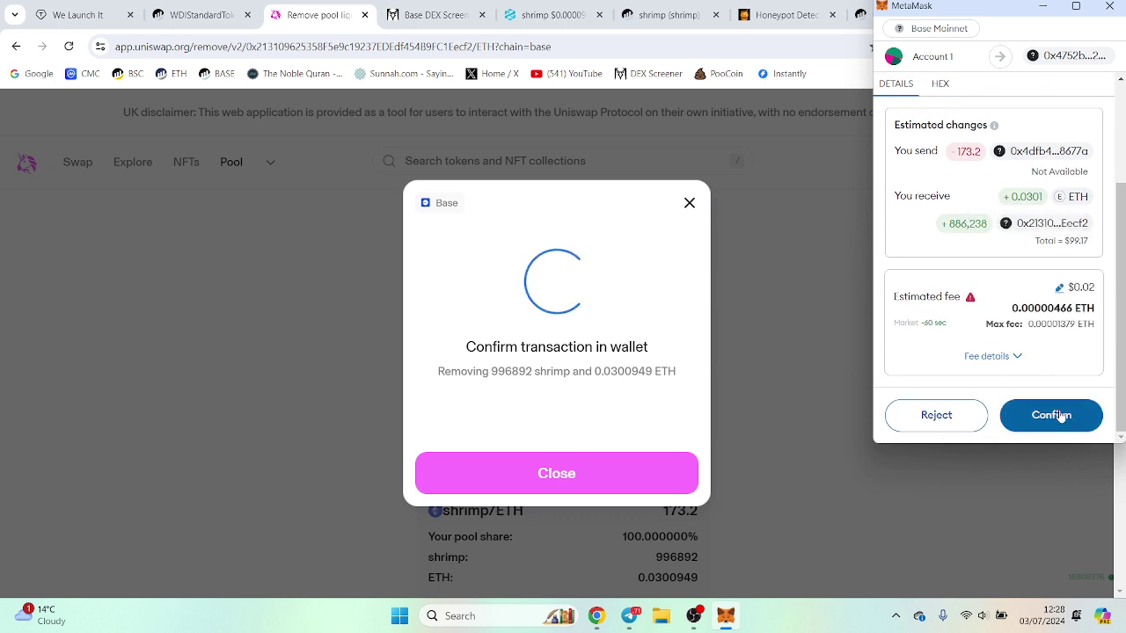
pyautogui.click(1060, 416)
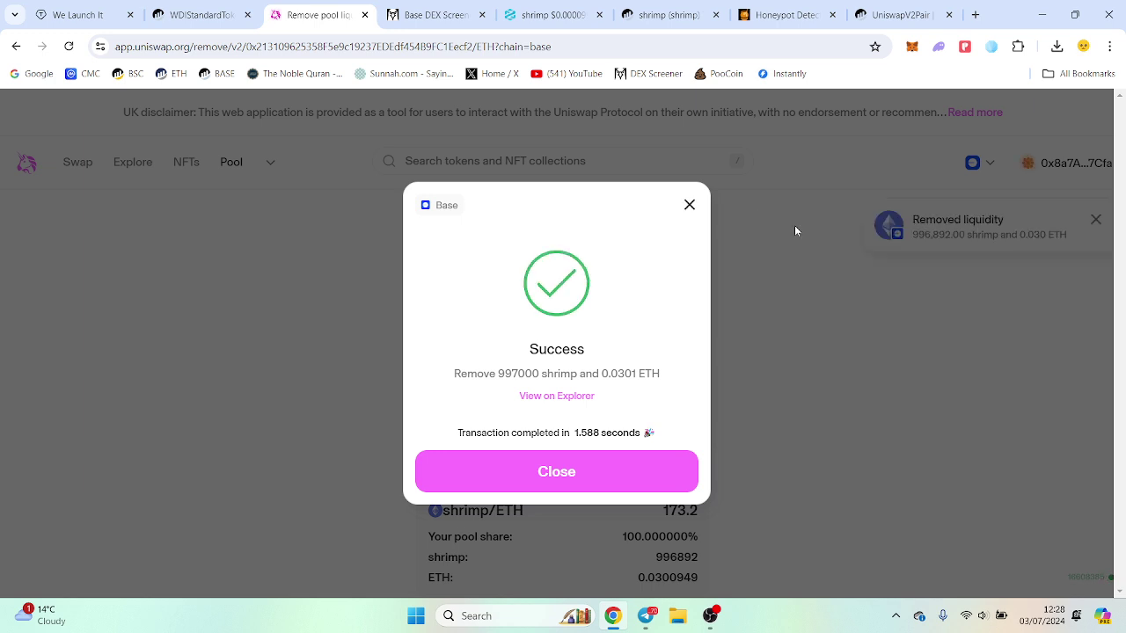
pyautogui.click(690, 206)
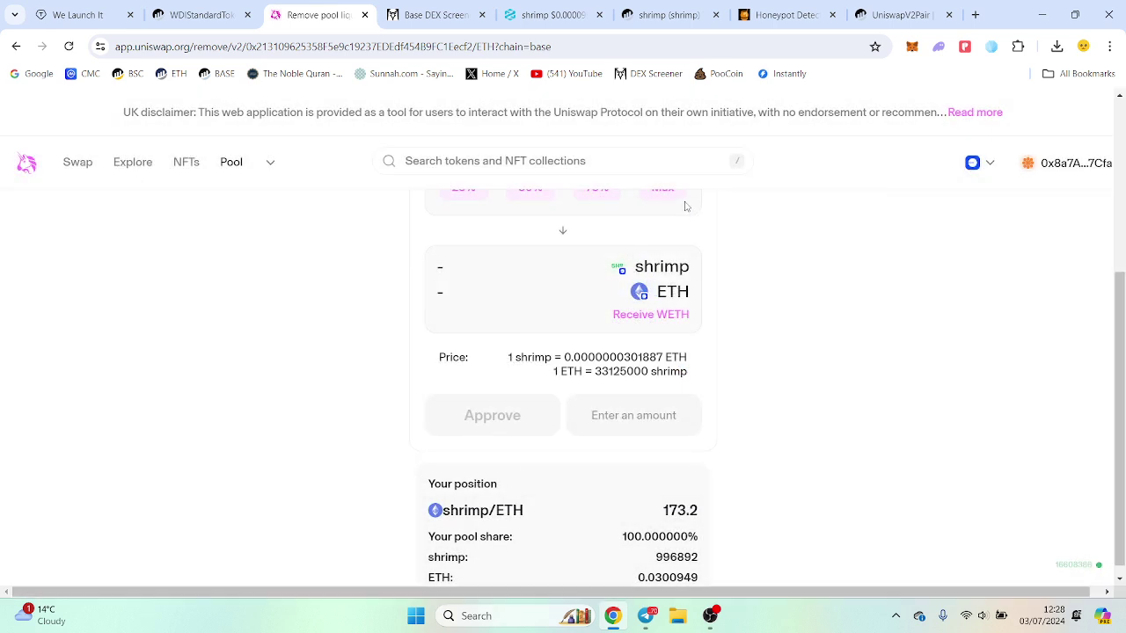